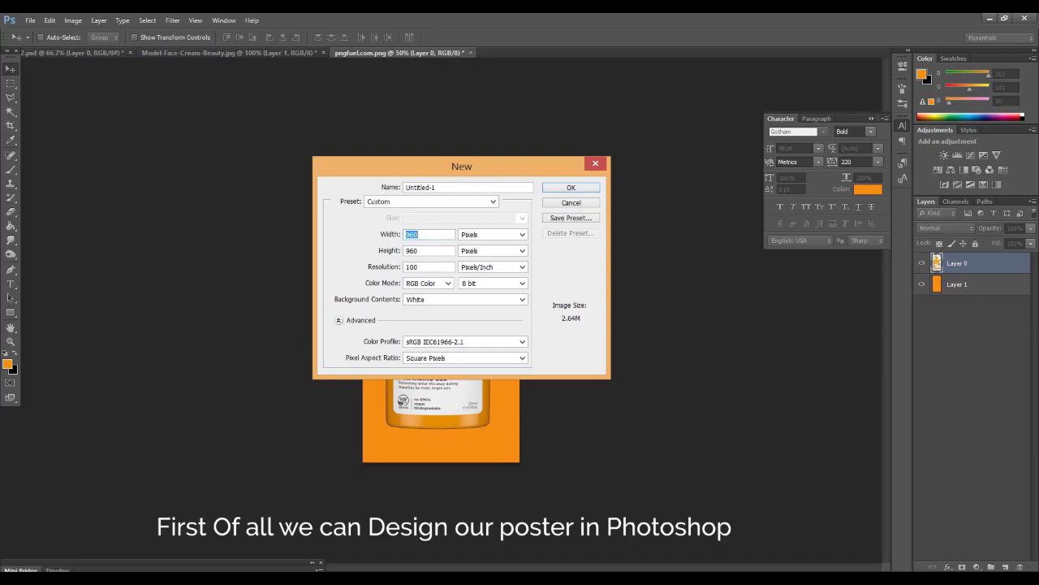
# Create a new 960×960 px blank document and unlock its background layer.
pyautogui.press('Tab')
pyautogui.press('Tab')
pyautogui.press('Return')
pyautogui.doubleClick(971, 262)
pyautogui.press('Return')
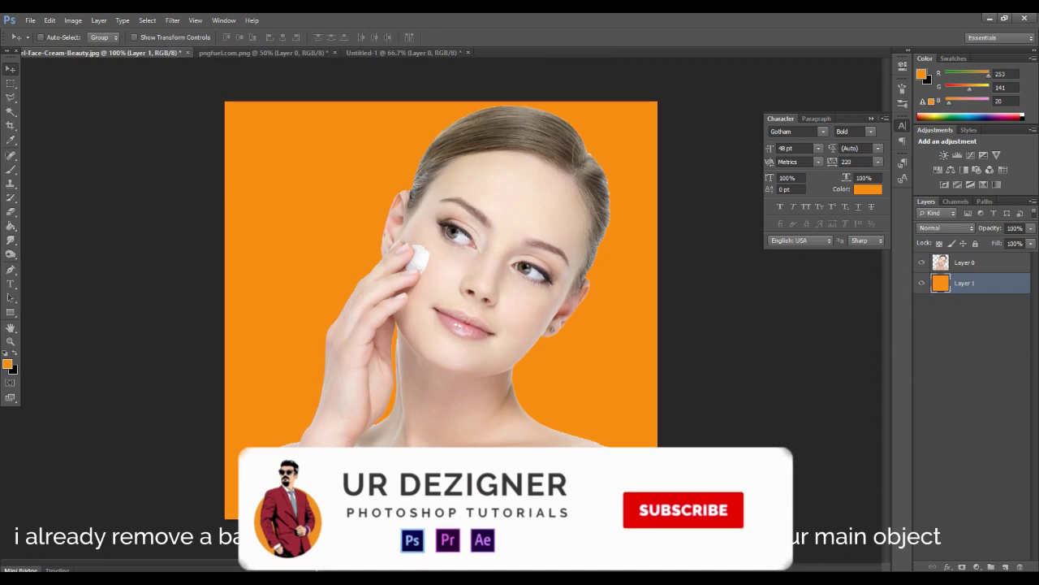
# Bring the woman's photo into the new document and move it toward the lower right.
pyautogui.moveTo(451, 166); pyautogui.dragTo(410, 144)
pyautogui.click(965, 263)
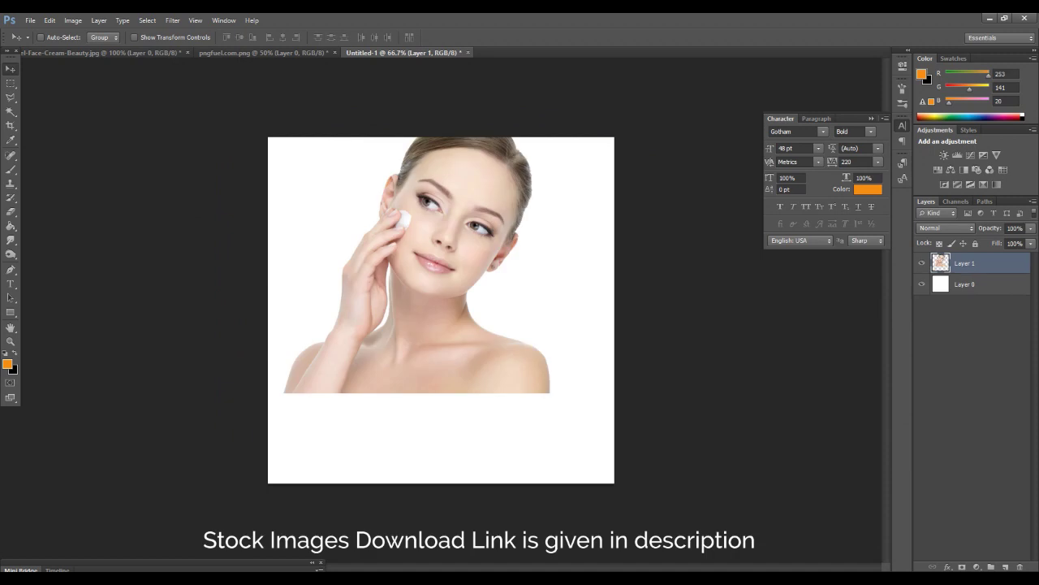
pyautogui.moveTo(469, 265); pyautogui.dragTo(544, 358)
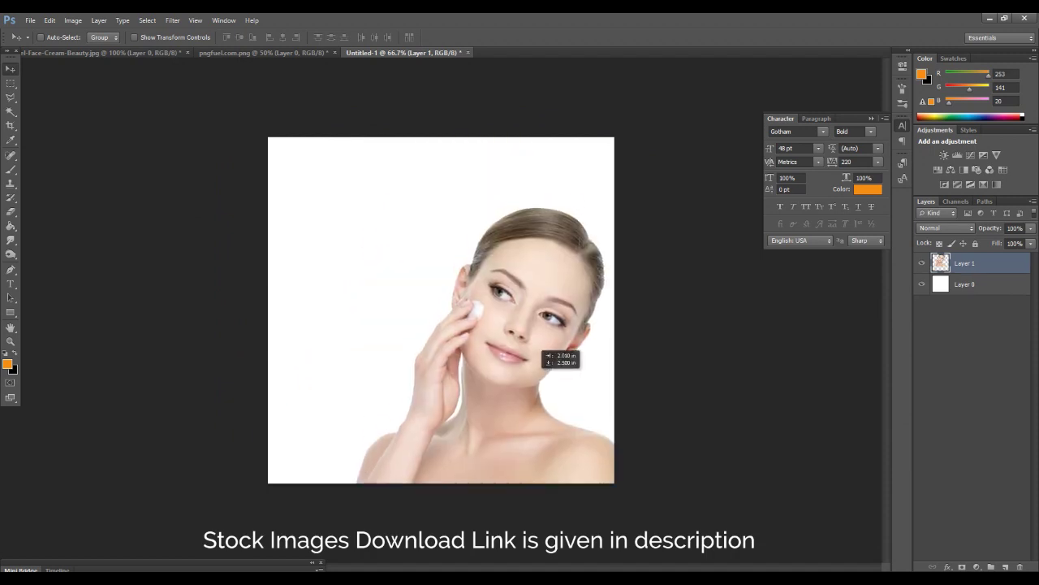
# Scale the woman's photo to about 74% so it fits snugly in the lower-right corner.
pyautogui.hotkey('ctrl', 't')
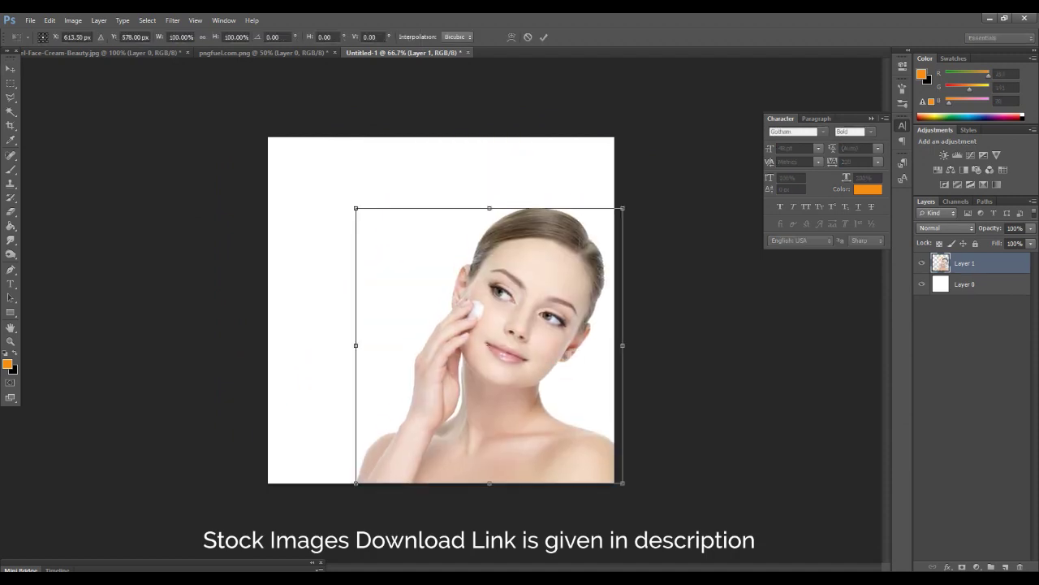
pyautogui.moveTo(622, 483); pyautogui.dragTo(566, 409)
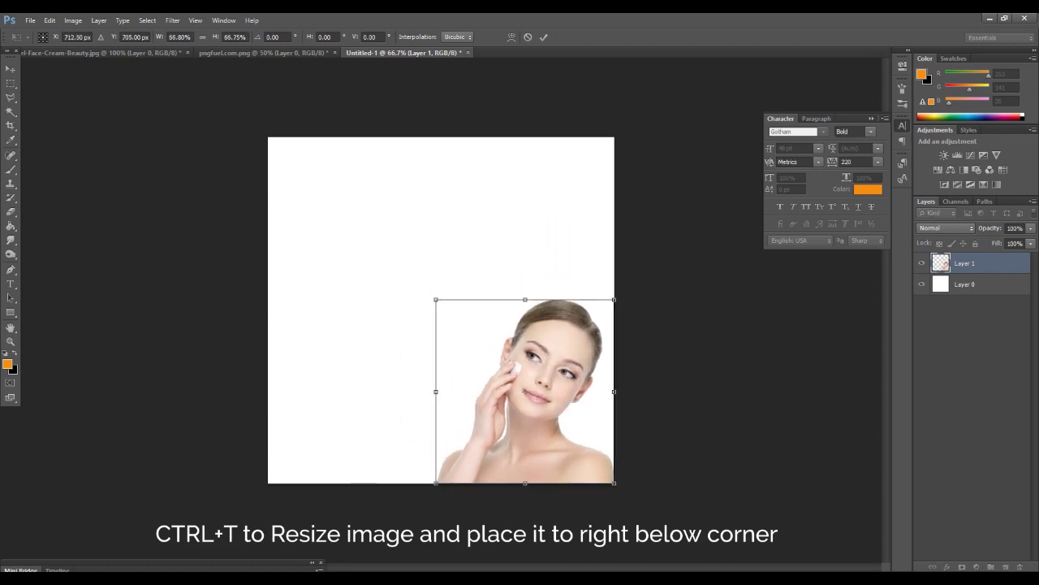
pyautogui.moveTo(435, 300); pyautogui.dragTo(425, 289)
pyautogui.moveTo(546, 373); pyautogui.dragTo(544, 361)
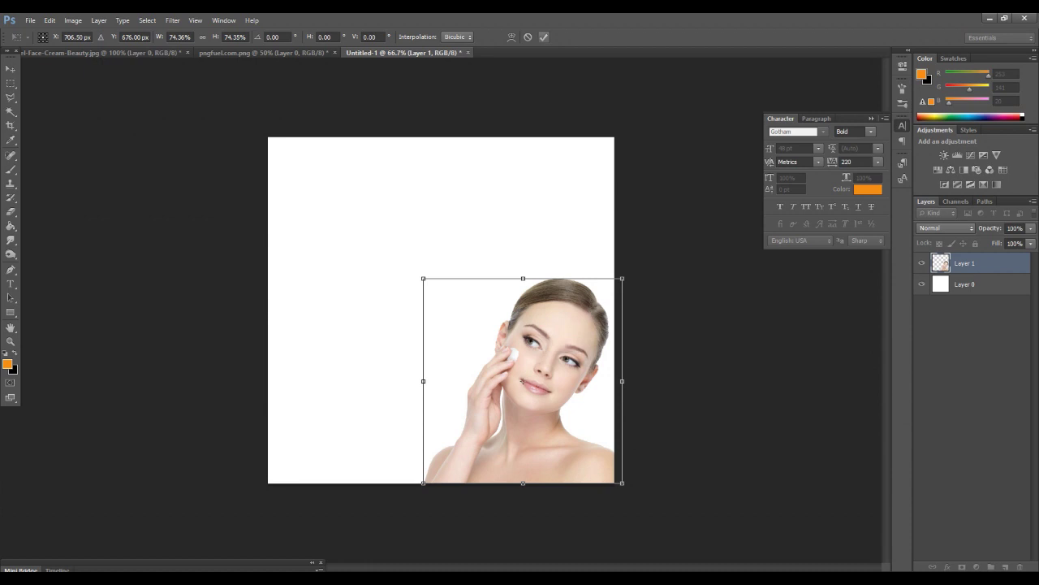
pyautogui.press('Return')
pyautogui.click(965, 284)
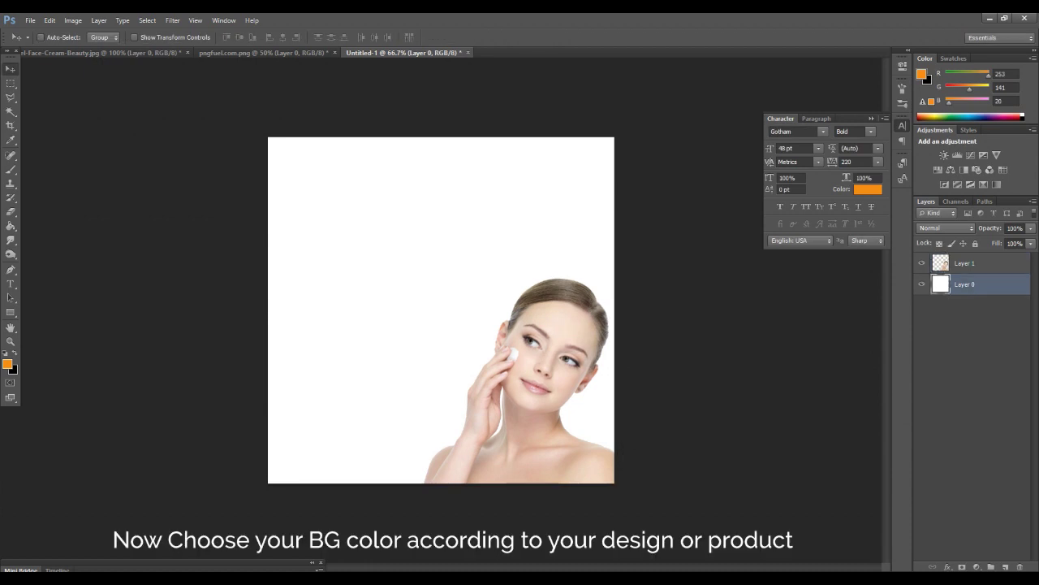
# Fill the background orange and paste the bottle cut from pngfuel.com.png into the poster.
pyautogui.hotkey('alt', 'BackSpace')
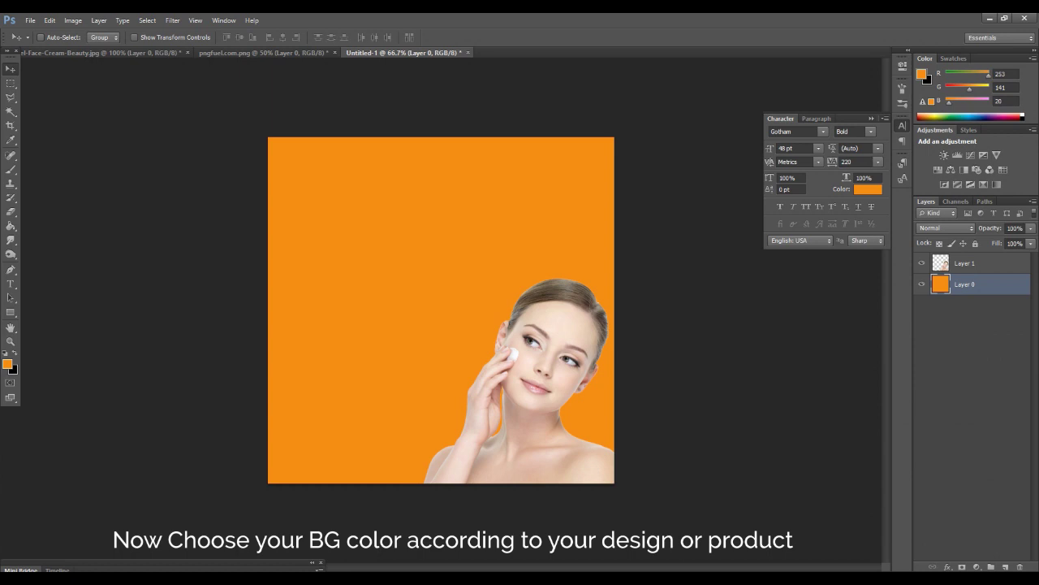
pyautogui.hotkey('ctrl', 'shift', 'Tab')
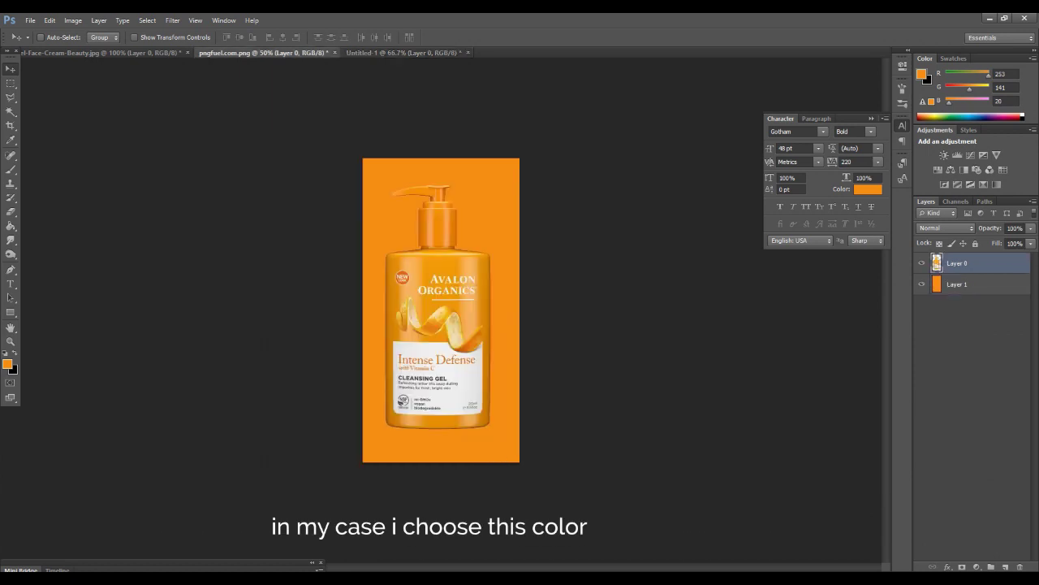
pyautogui.hotkey('alt', 'BackSpace')
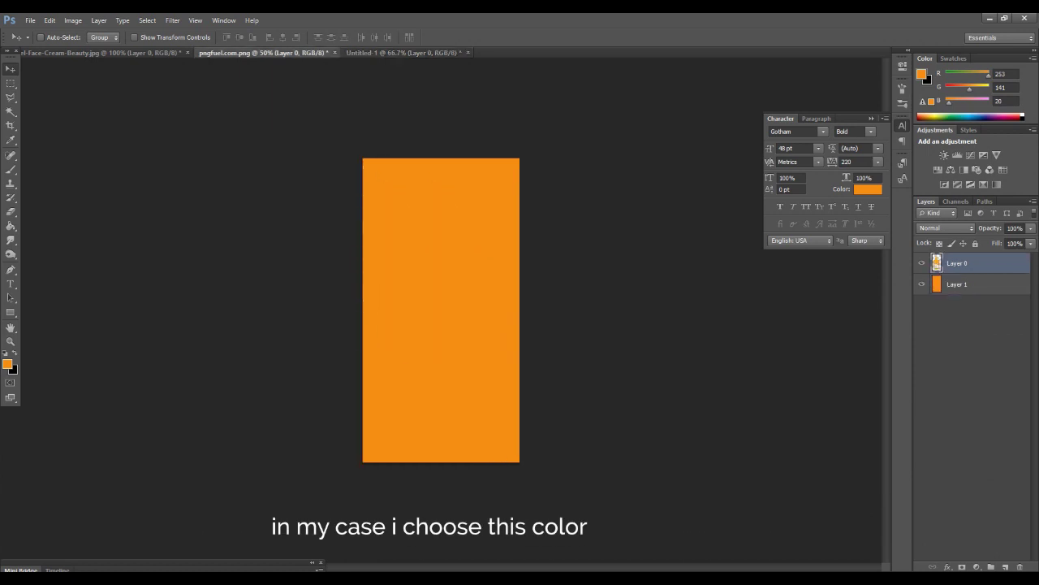
pyautogui.hotkey('ctrl', 'Tab')
pyautogui.hotkey('ctrl', 'v')
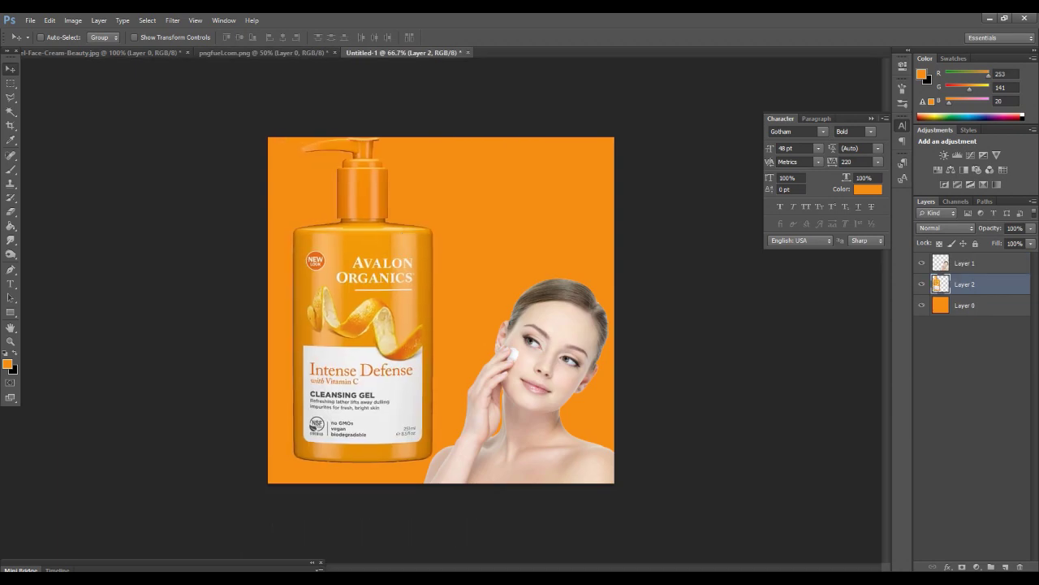
# Scale the Avalon Organics bottle to about 74% and position it on the left.
pyautogui.hotkey('ctrl', 't')
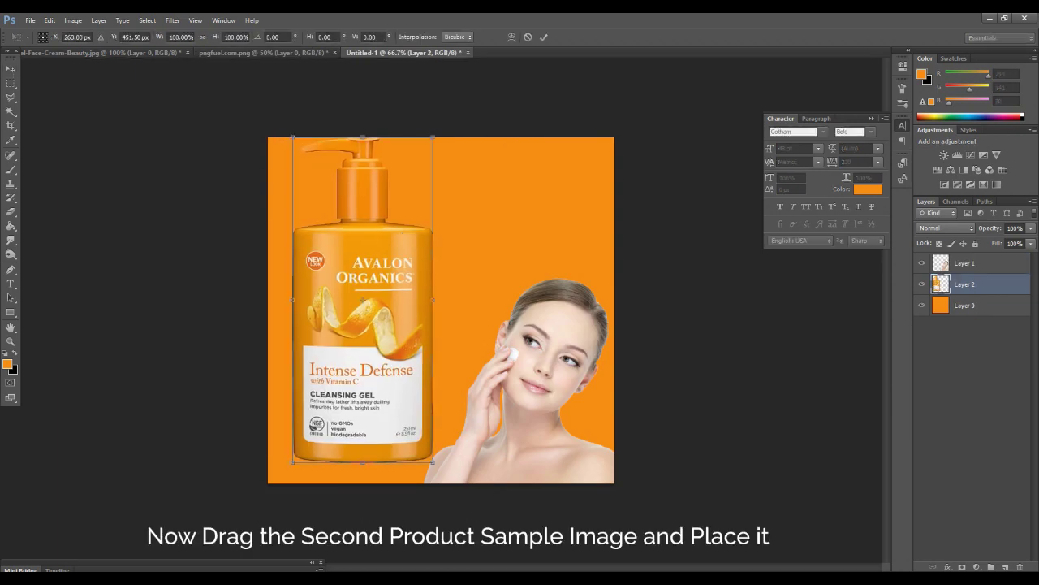
pyautogui.moveTo(433, 462); pyautogui.dragTo(403, 396)
pyautogui.moveTo(369, 262); pyautogui.dragTo(361, 337)
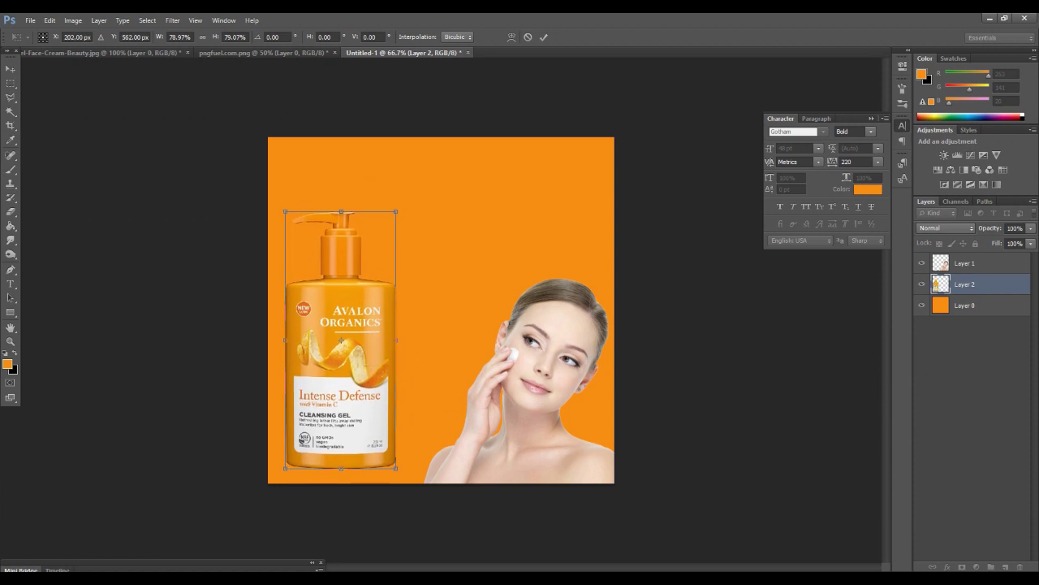
pyautogui.moveTo(395, 469); pyautogui.dragTo(389, 450)
pyautogui.moveTo(337, 332); pyautogui.dragTo(346, 334)
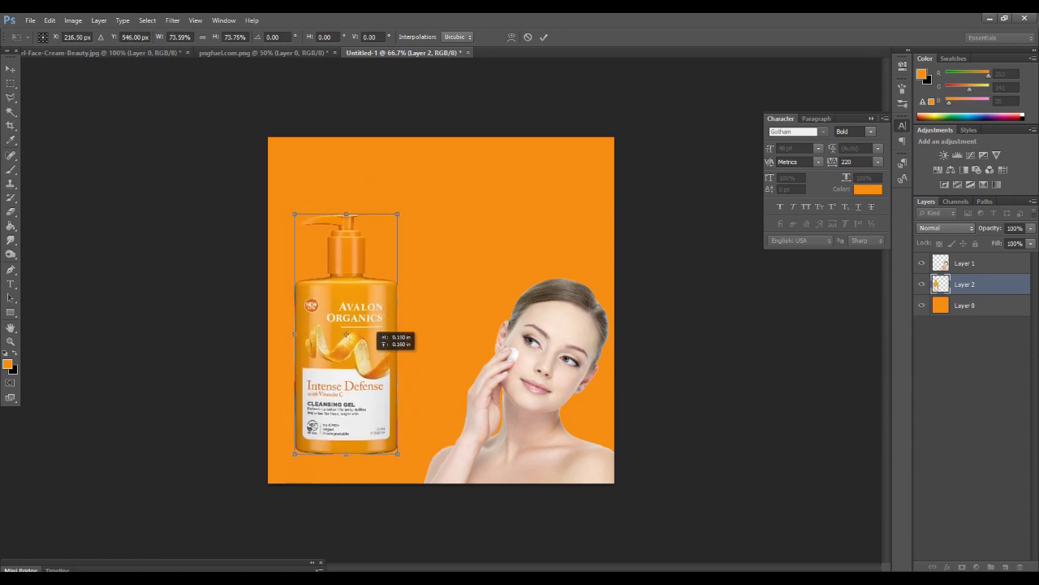
pyautogui.click(544, 36)
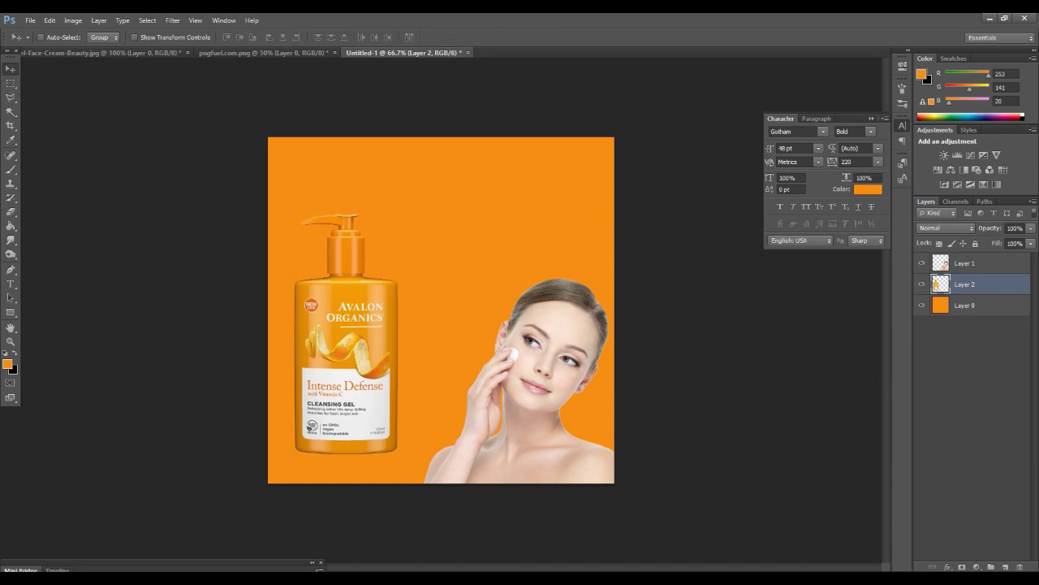
# Add a new empty layer beneath the bottle layer and select it.
pyautogui.click(1005, 566)
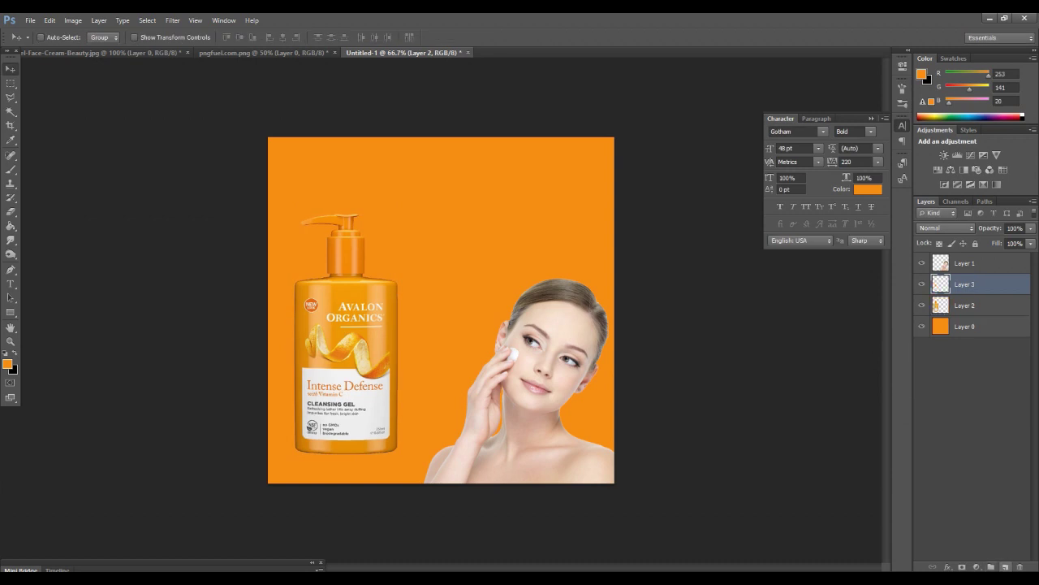
pyautogui.moveTo(964, 305); pyautogui.dragTo(964, 274)
pyautogui.click(964, 306)
# Paint a soft black dab below the bottle with a 164 px brush.
pyautogui.press('b')
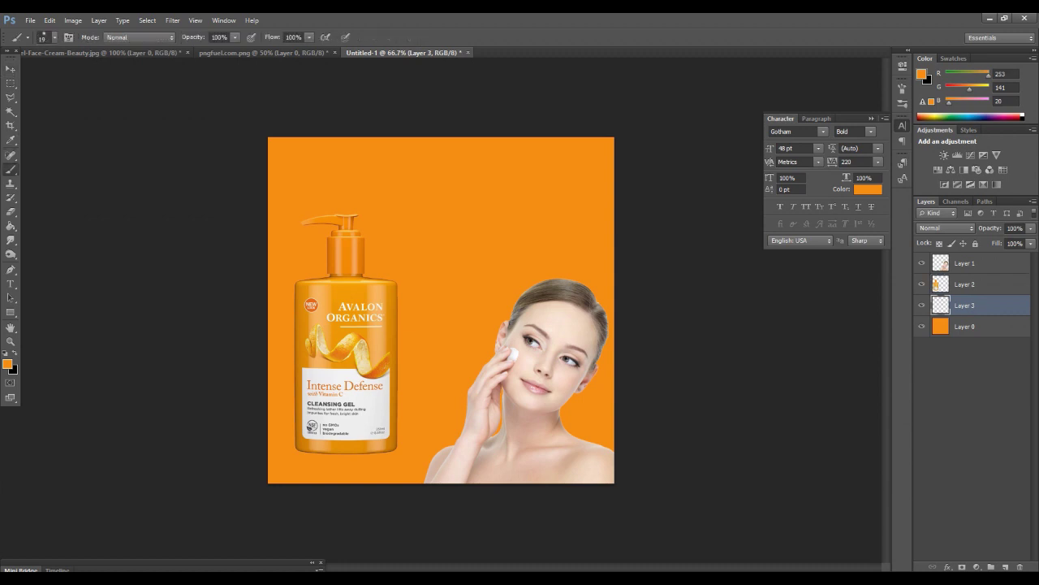
pyautogui.click(55, 37)
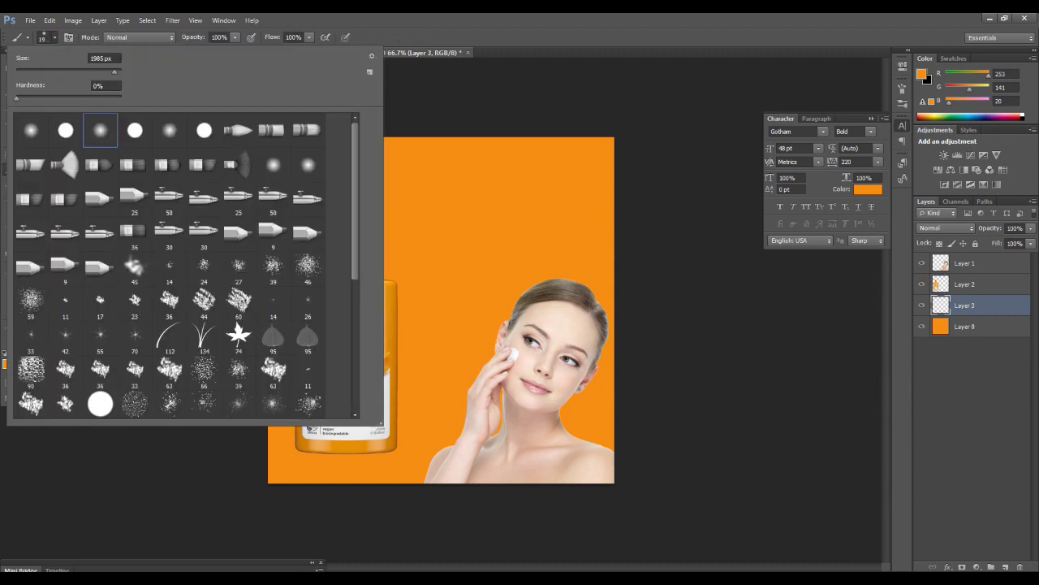
pyautogui.write('145')
pyautogui.press('Return')
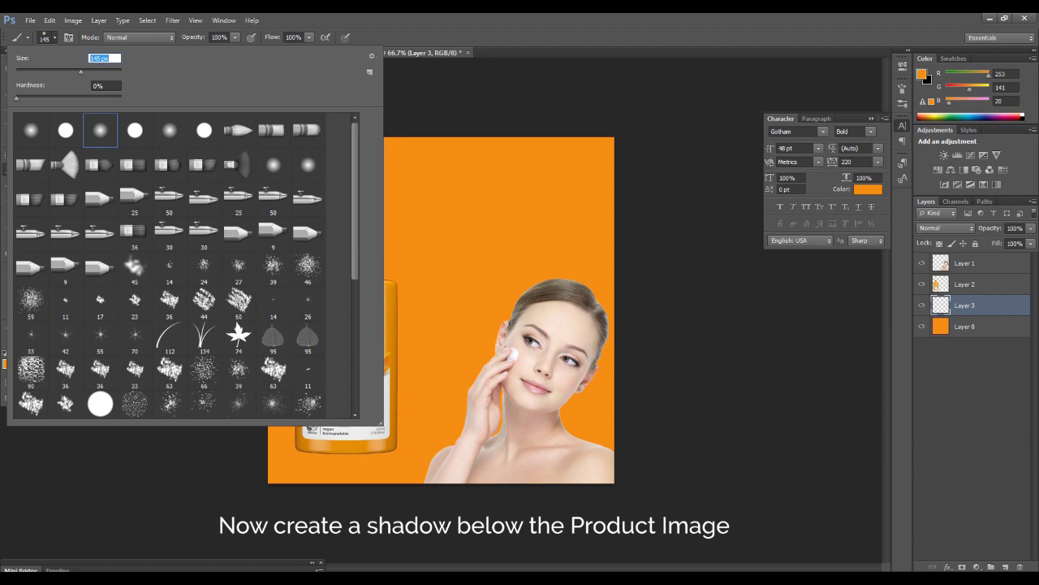
pyautogui.write('164')
pyautogui.press('Return')
pyautogui.press('d')
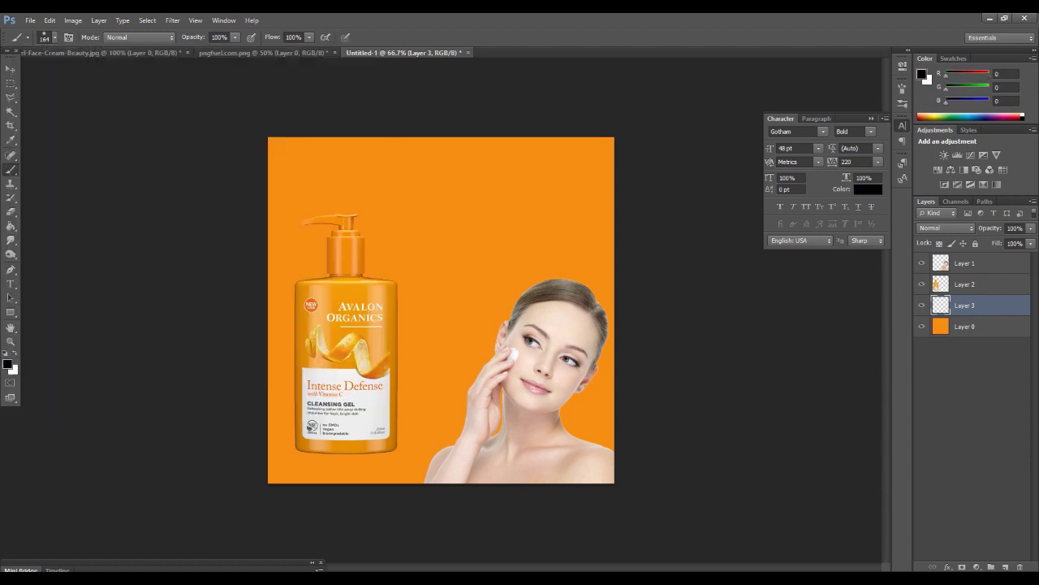
pyautogui.click(341, 464)
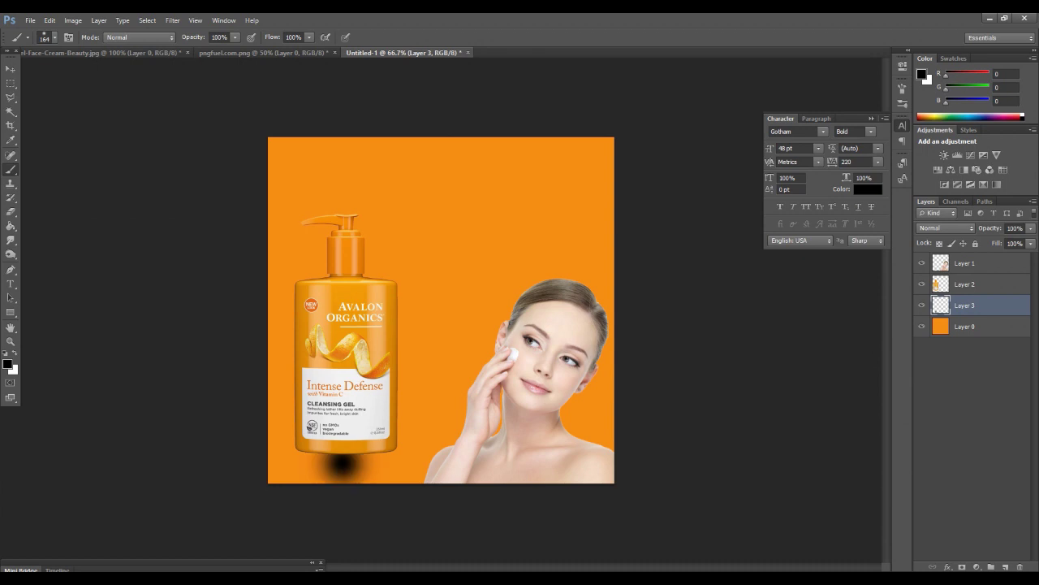
# Squash the dab into a flat shadow and move it under the bottle's base.
pyautogui.hotkey('ctrl', 't')
pyautogui.moveTo(342, 416)
pyautogui.mouseDown()
pyautogui.moveTo(343, 440)
pyautogui.moveTo(415, 449)
pyautogui.mouseUp()
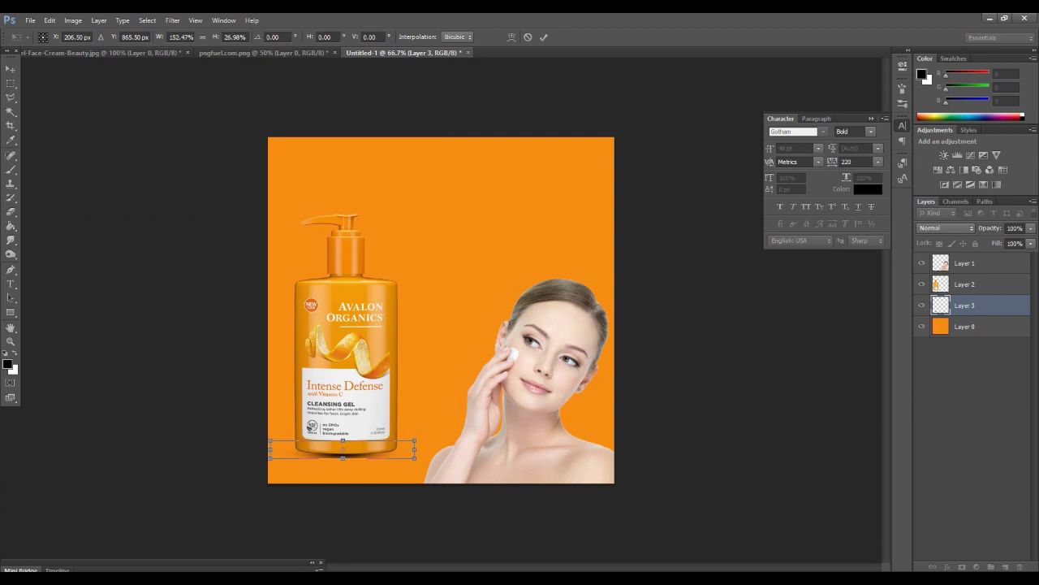
pyautogui.press('Return')
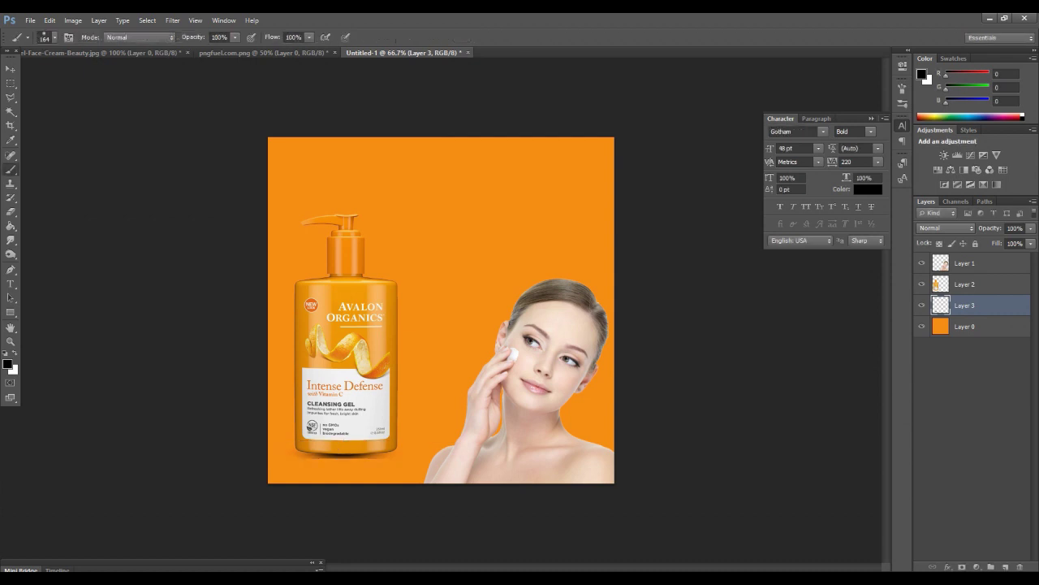
pyautogui.press('v')
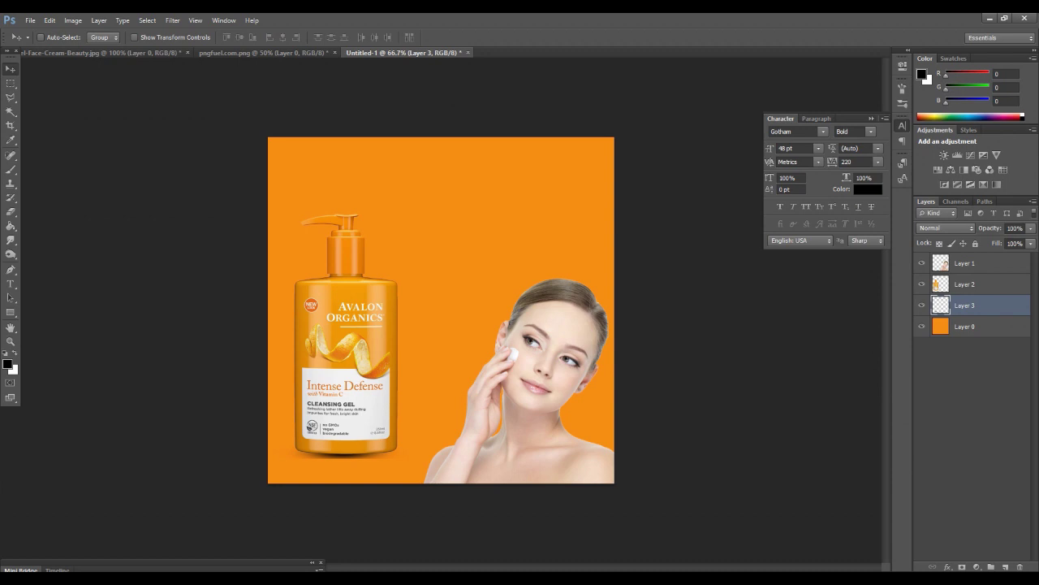
pyautogui.moveTo(370, 419); pyautogui.dragTo(377, 429)
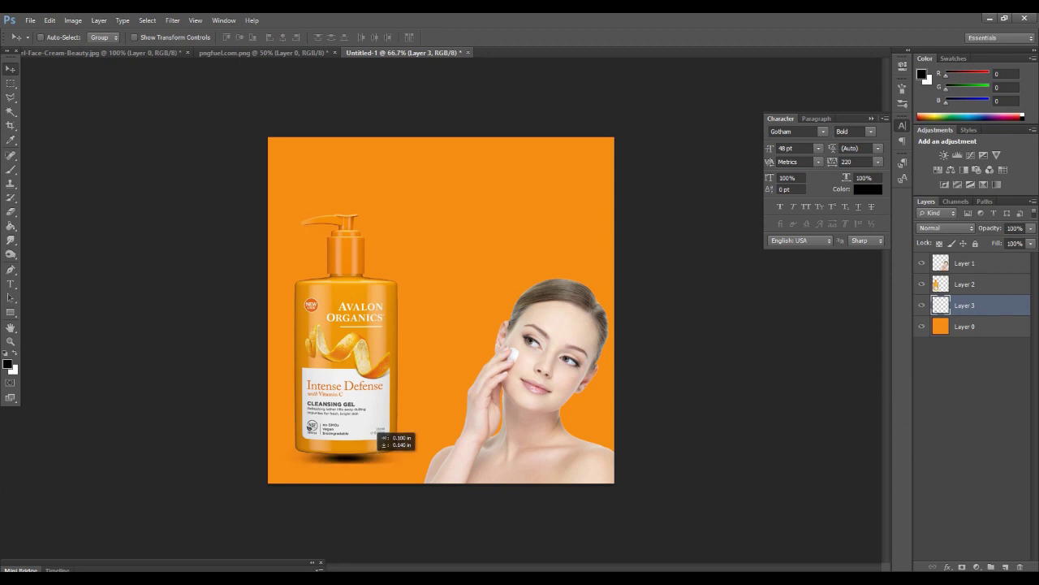
pyautogui.moveTo(377, 429); pyautogui.dragTo(377, 428)
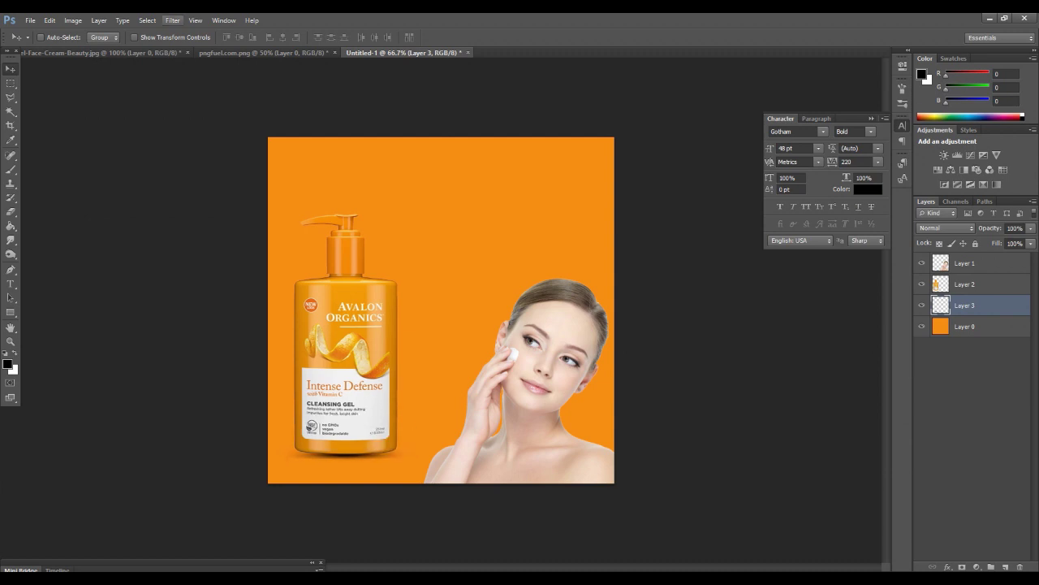
# Apply a Gaussian blur of 2 to the shadow.
pyautogui.click(173, 20)
pyautogui.moveTo(211, 157)
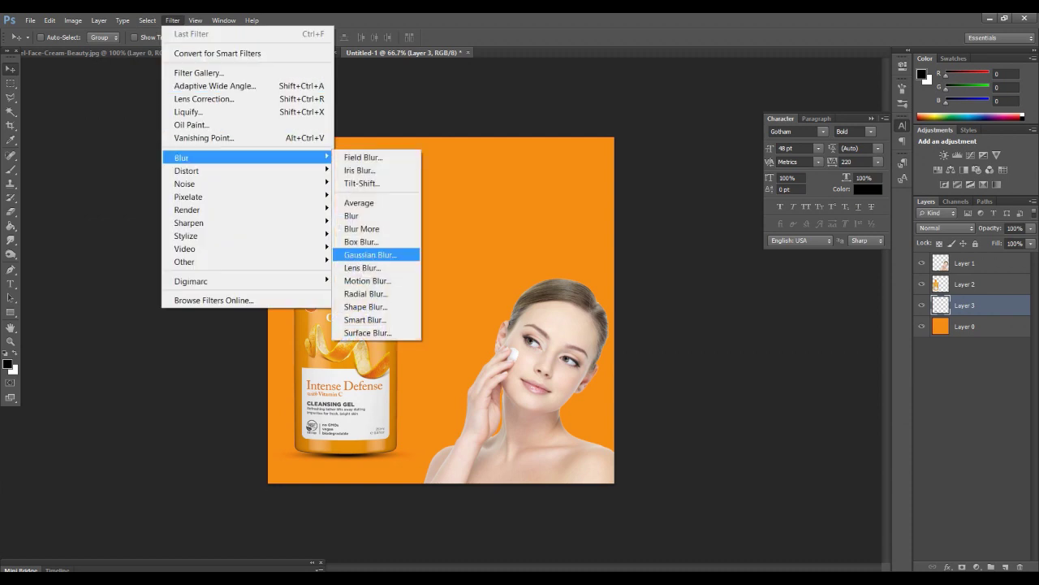
pyautogui.click(369, 254)
pyautogui.write('2')
pyautogui.press('Return')
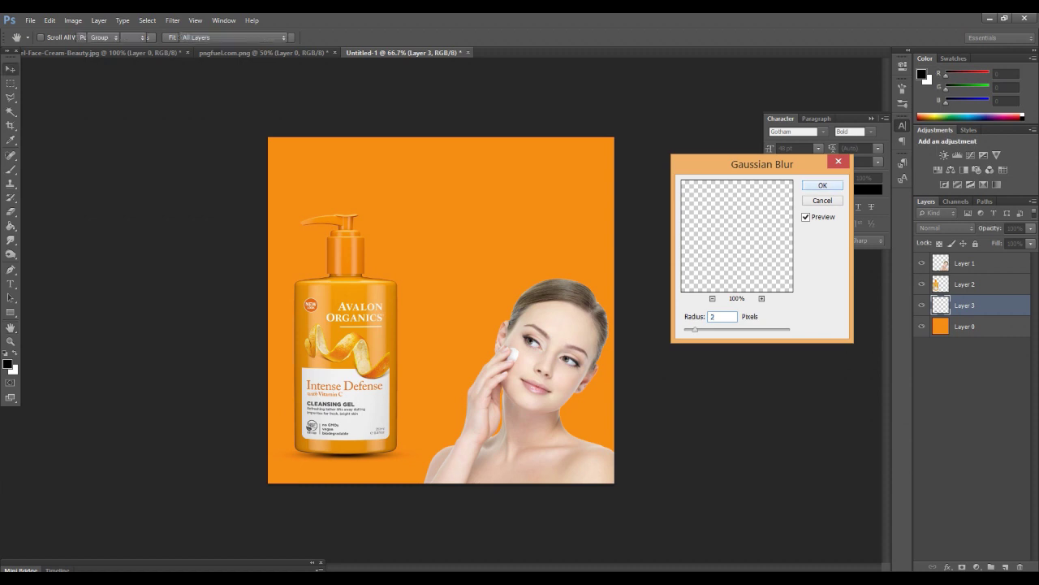
# Lower the shadow layer's opacity to 77%.
pyautogui.press('8')
pyautogui.press('4')
pyautogui.moveTo(1025, 241); pyautogui.dragTo(1021, 241)
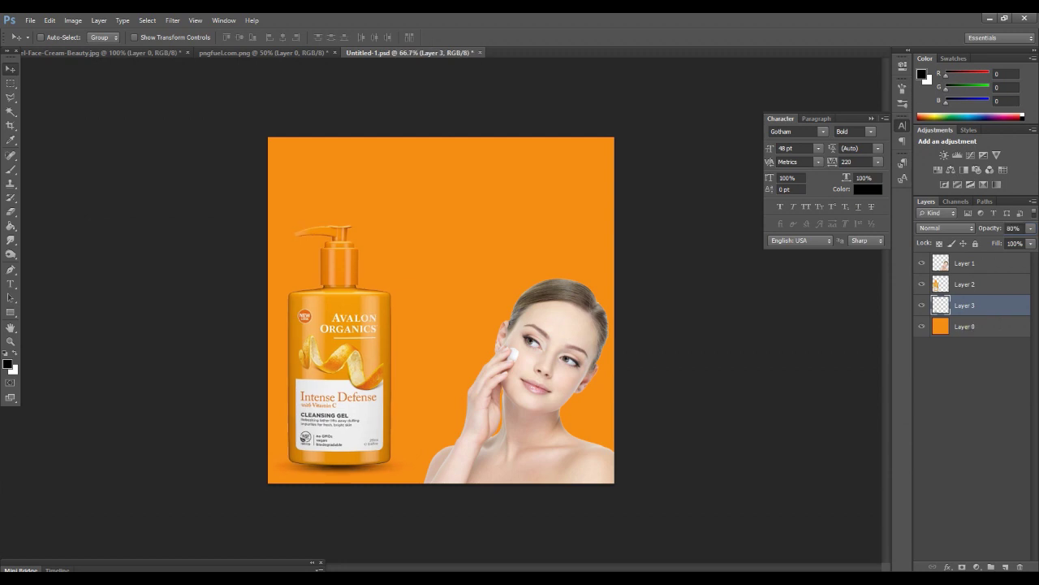
# Rename the layers to shadow, product and model.
pyautogui.doubleClick(965, 305)
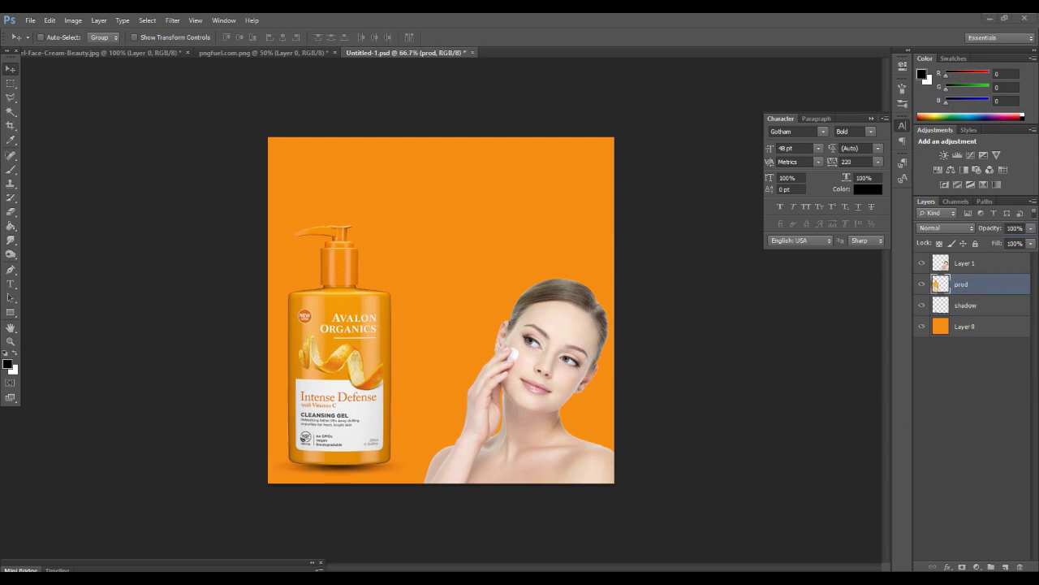
pyautogui.doubleClick(962, 284)
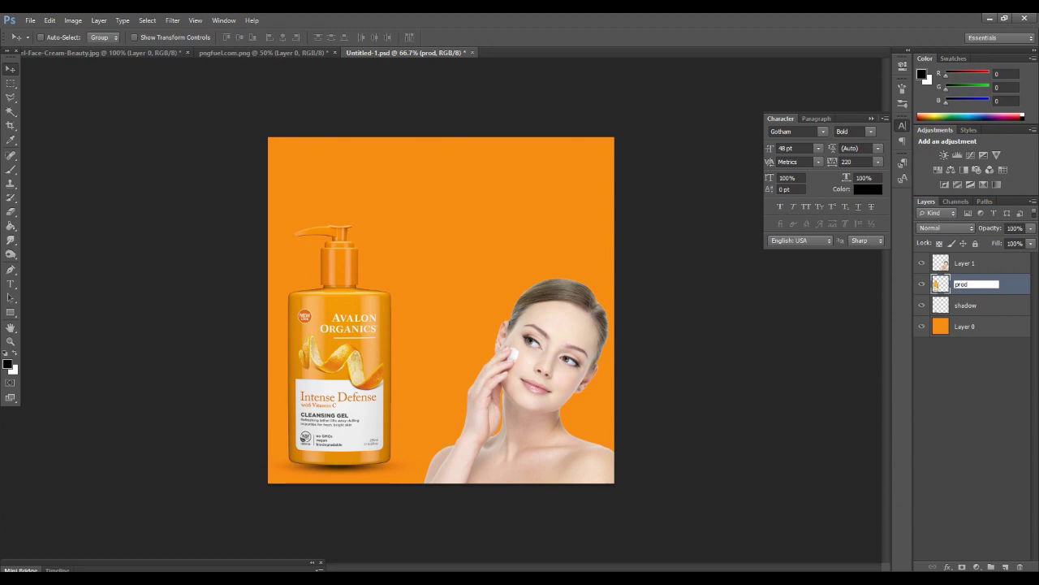
pyautogui.write('uct')
pyautogui.hotkey('shift', 'Tab')
pyautogui.write('model')
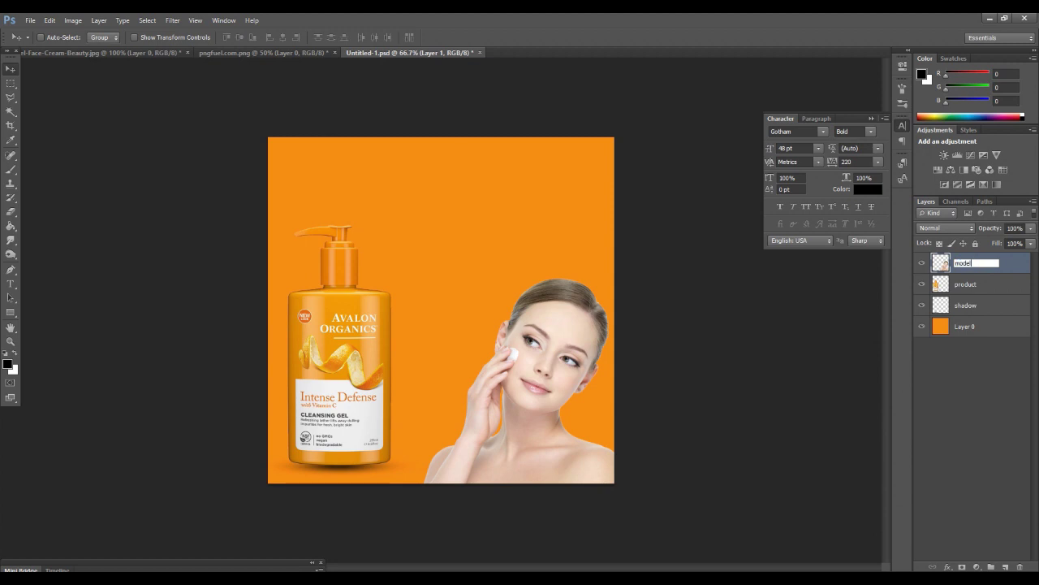
pyautogui.press('Return')
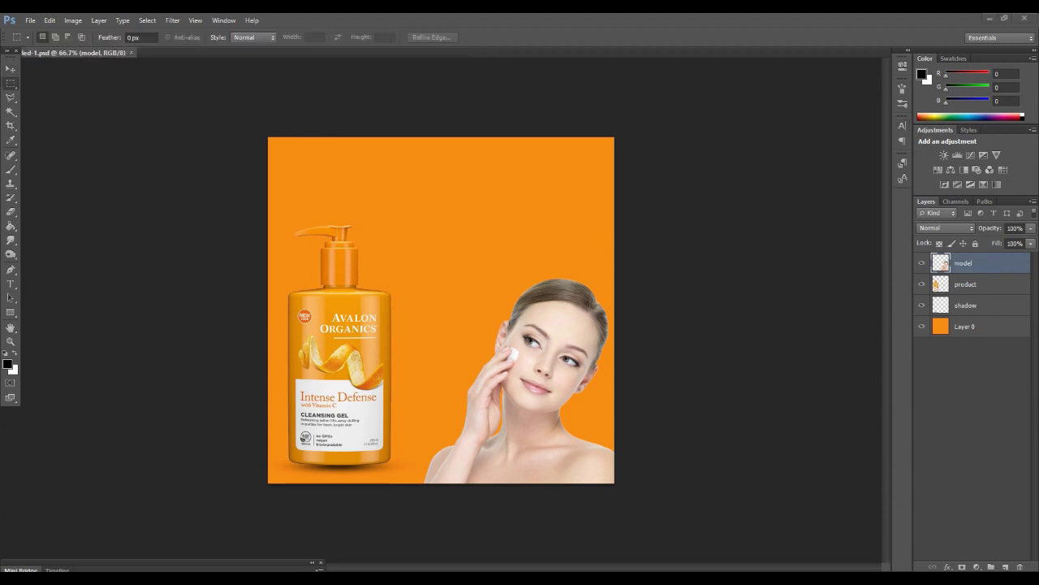
# Start a text line near the poster top using the Helvetica Now Text font.
pyautogui.press('t')
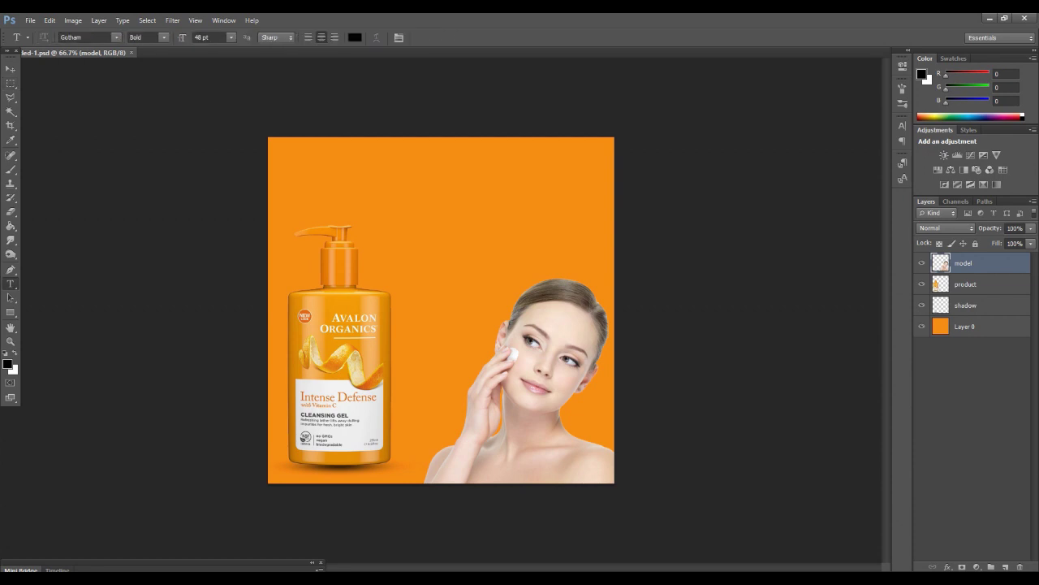
pyautogui.click(372, 185)
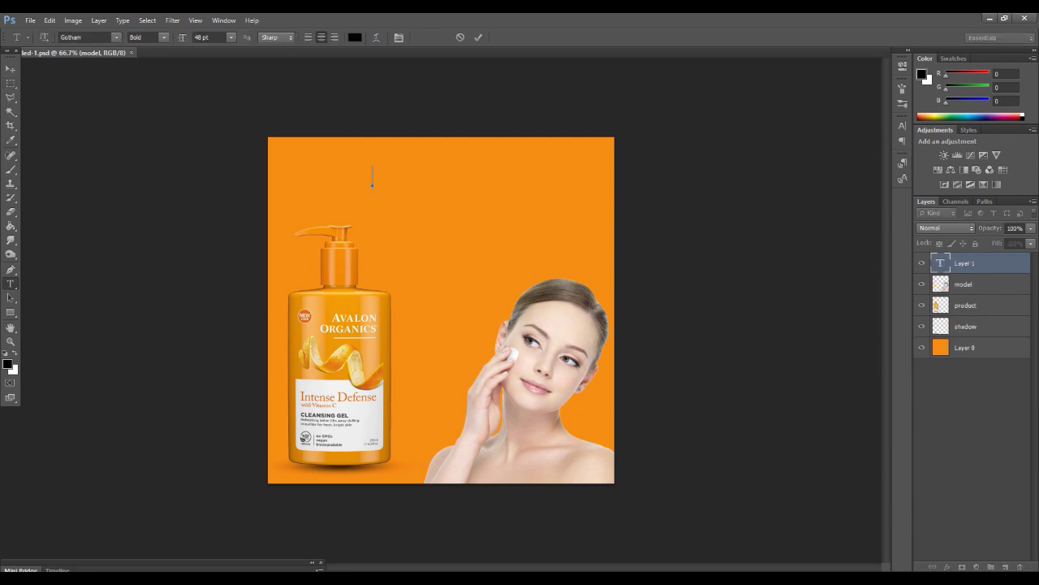
pyautogui.click(72, 37)
pyautogui.write('H')
pyautogui.hotkey('alt', 'Down')
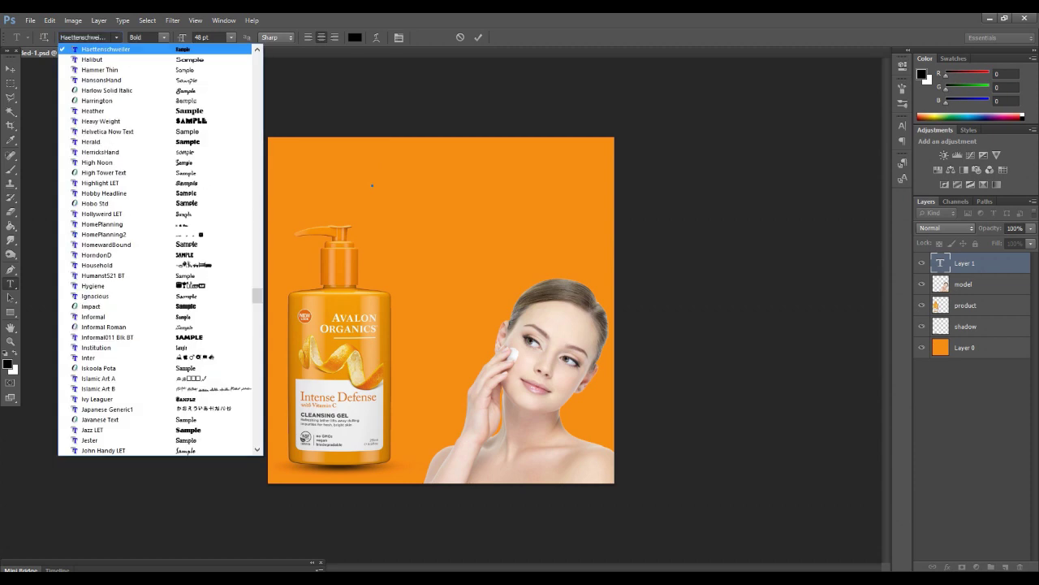
pyautogui.press('Down')
pyautogui.press('Down')
pyautogui.press('Down')
pyautogui.press('Return')
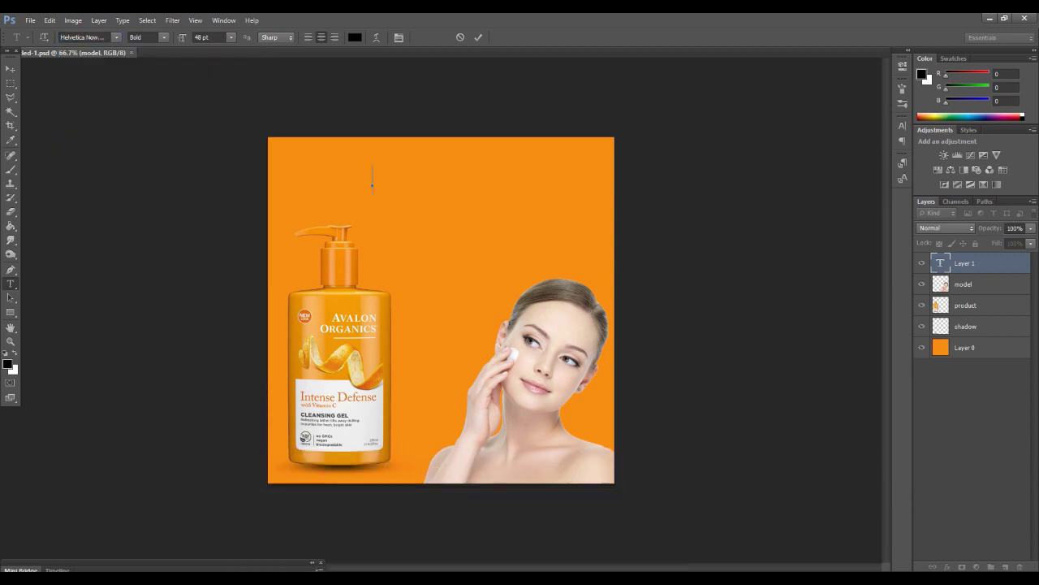
# Paste the headline 'Say Good Bye To Pimples' copied from the notes.
pyautogui.hotkey('alt', 'Tab')
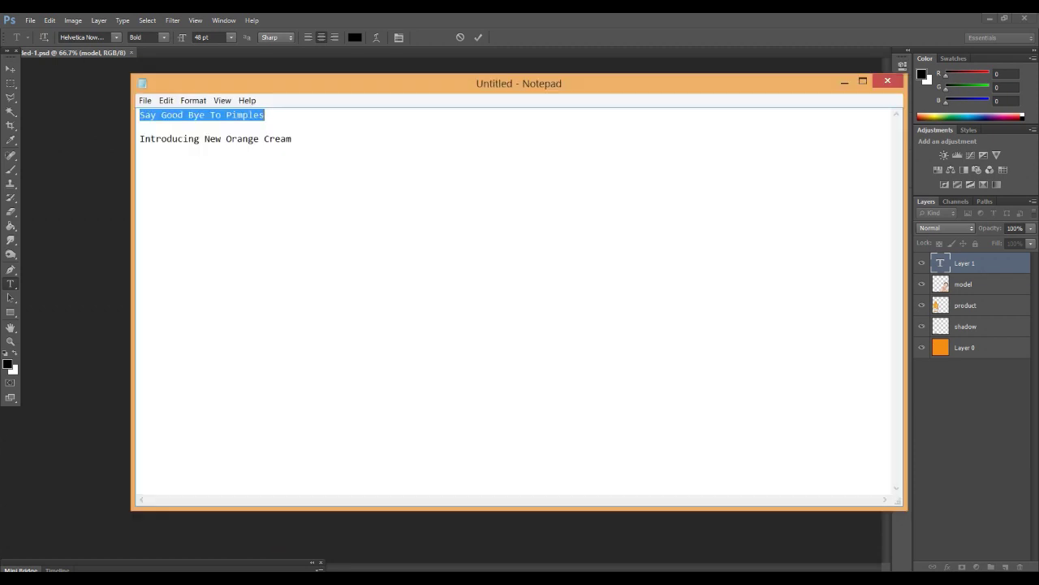
pyautogui.hotkey('ctrl', 'c')
pyautogui.hotkey('alt', 'Tab')
pyautogui.hotkey('ctrl', 'v')
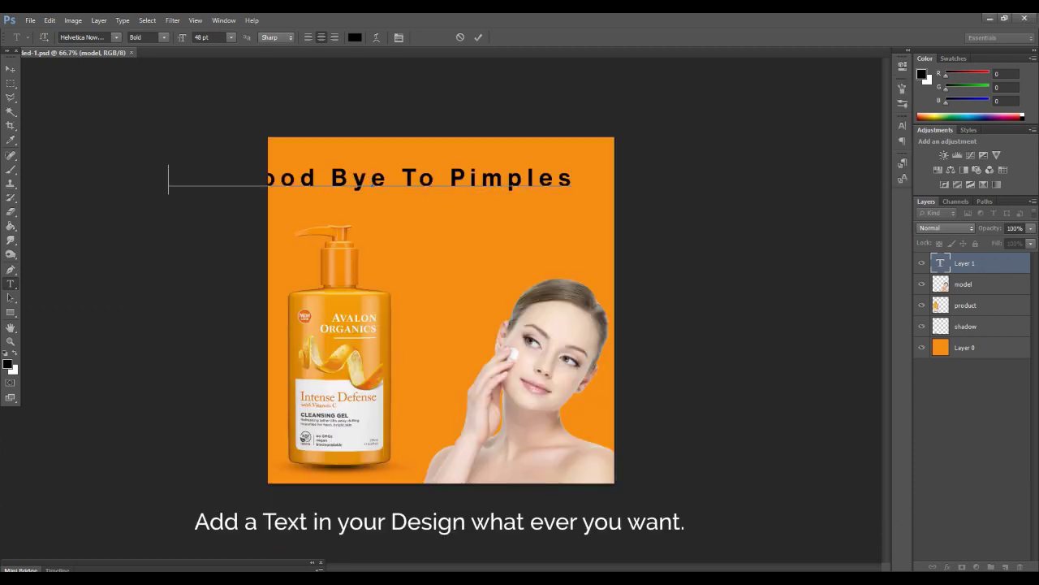
# Set the headline to 30 pt with tracking 50 and move it toward the top centre.
pyautogui.hotkey('ctrl', 'a')
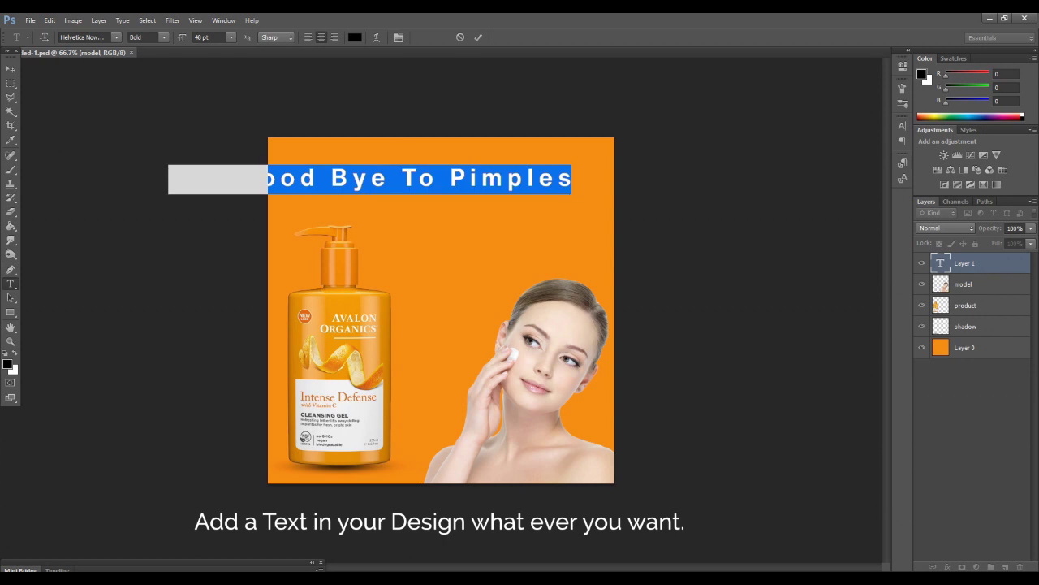
pyautogui.click(231, 37)
pyautogui.click(213, 179)
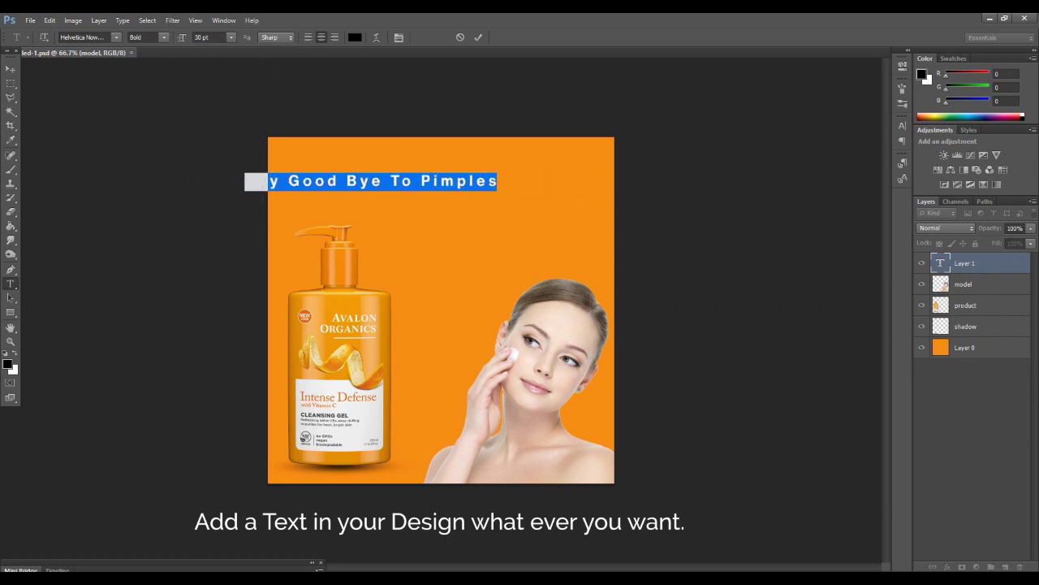
pyautogui.click(901, 125)
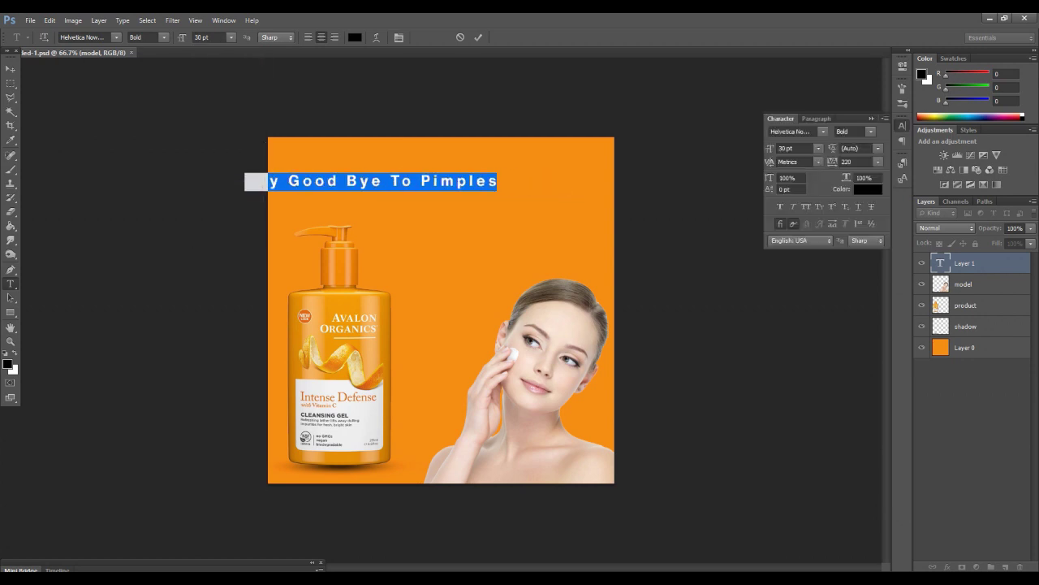
pyautogui.moveTo(833, 161); pyautogui.dragTo(832, 161)
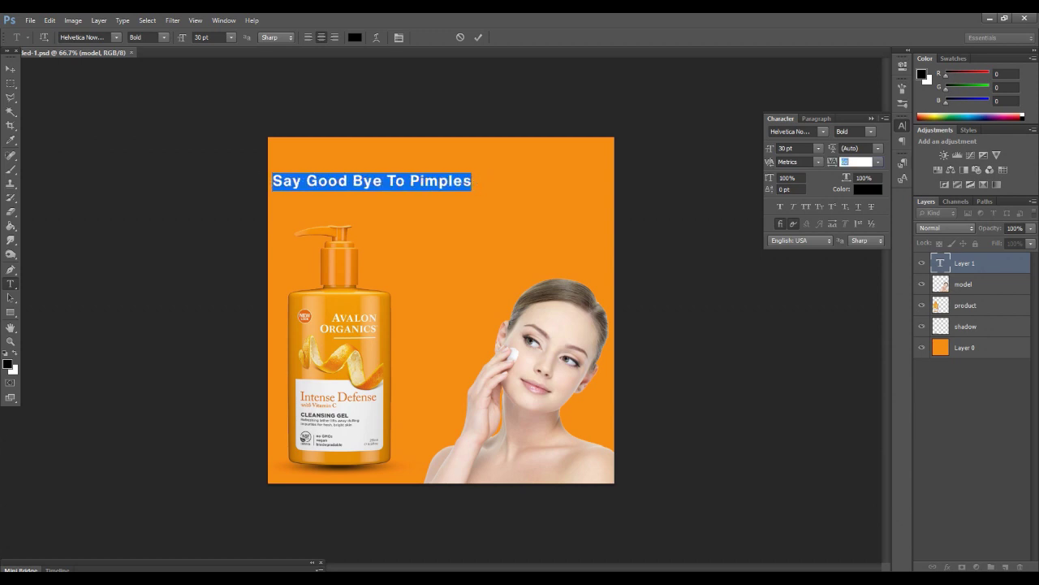
pyautogui.press('Return')
pyautogui.click(857, 162)
pyautogui.press('Down')
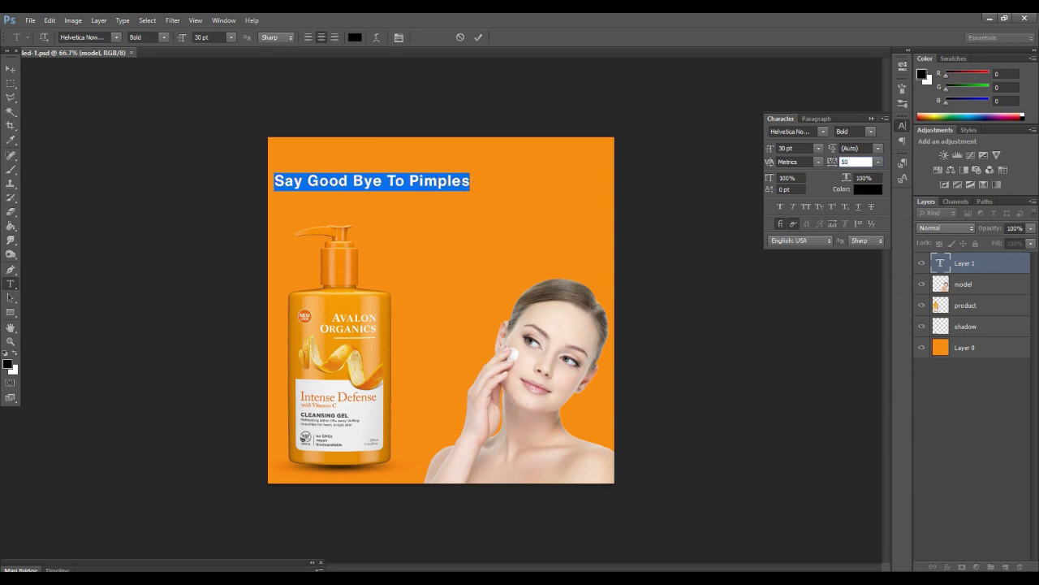
pyautogui.click(11, 68)
pyautogui.moveTo(391, 173)
pyautogui.mouseDown()
pyautogui.moveTo(501, 213)
pyautogui.moveTo(481, 180)
pyautogui.mouseUp()
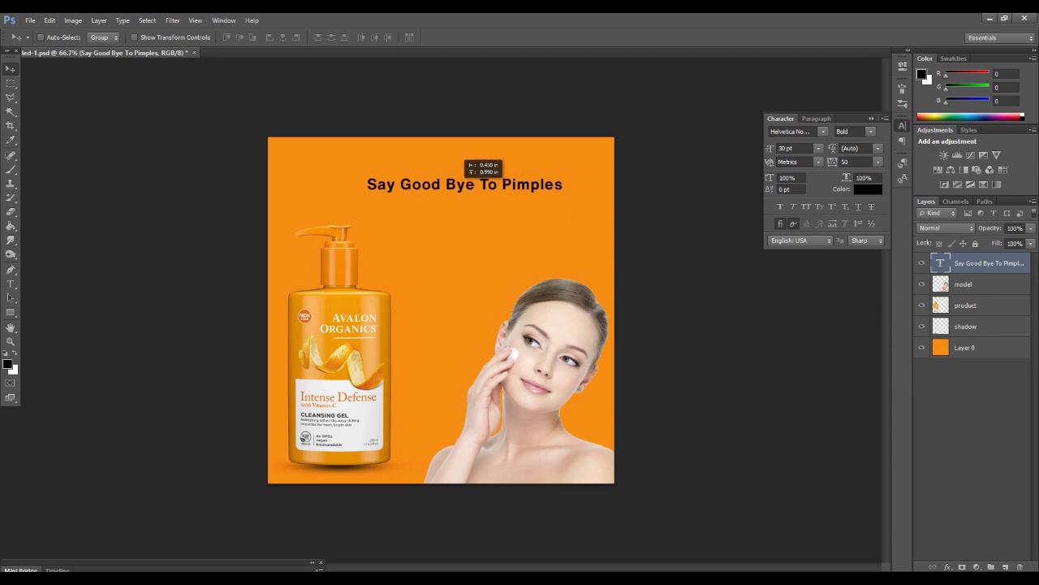
# Paste 'Introducing New Orange Cream' from the notes as a second text line below the headline.
pyautogui.press('t')
pyautogui.click(404, 216)
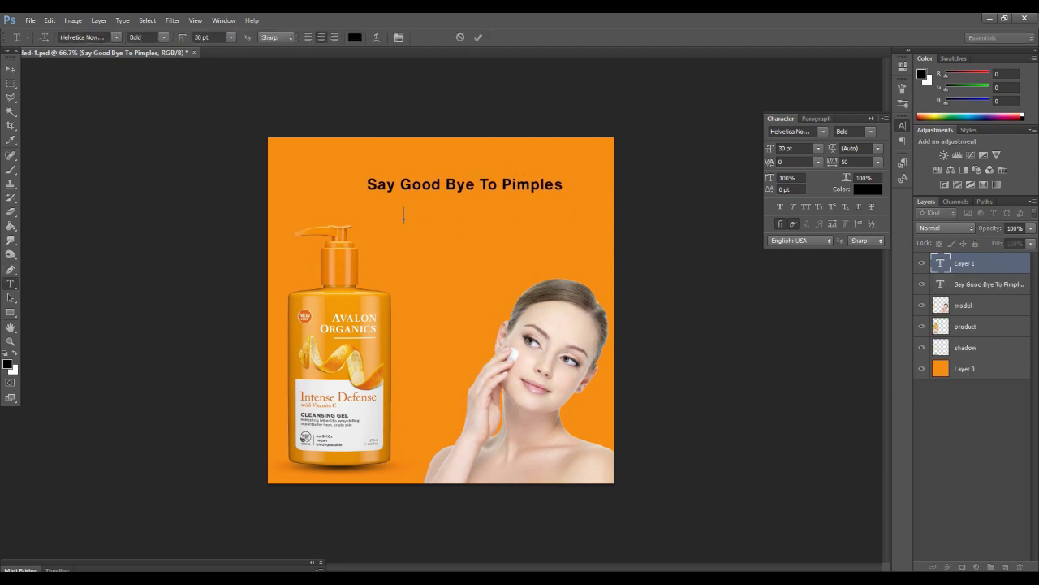
pyautogui.rightClick(368, 578)
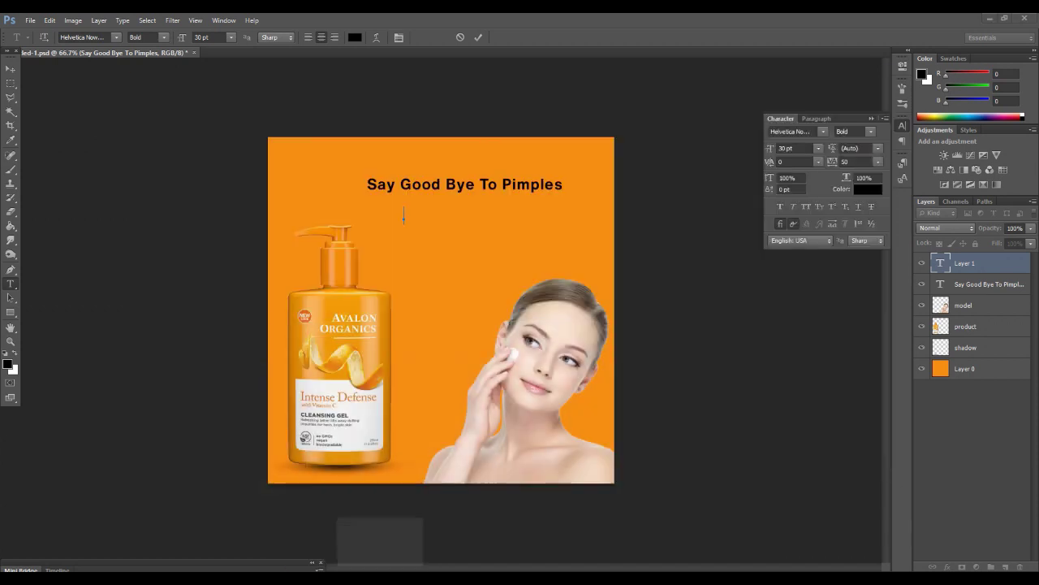
pyautogui.click(368, 578)
pyautogui.moveTo(291, 139); pyautogui.dragTo(140, 139)
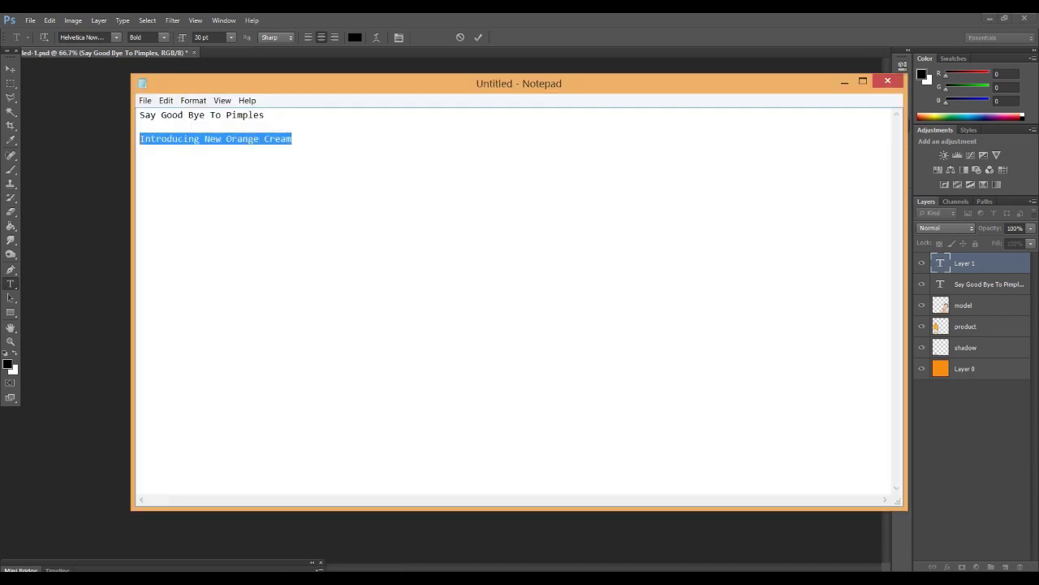
pyautogui.hotkey('ctrl', 'c')
pyautogui.hotkey('alt', 'Tab')
pyautogui.hotkey('ctrl', 'v')
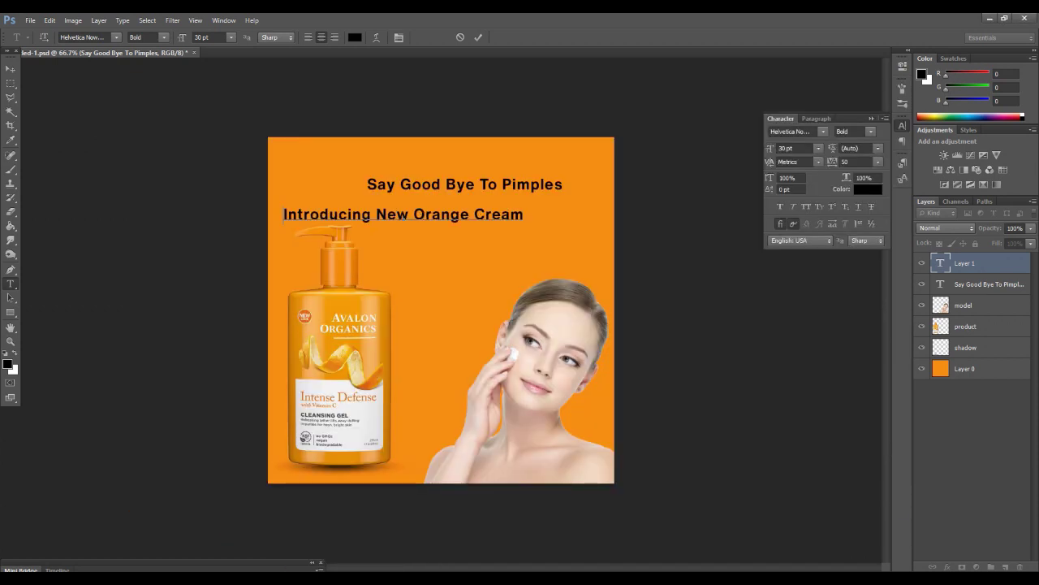
# Move the second line under the headline and save the poster.
pyautogui.press('ctrl')
pyautogui.click(10, 68)
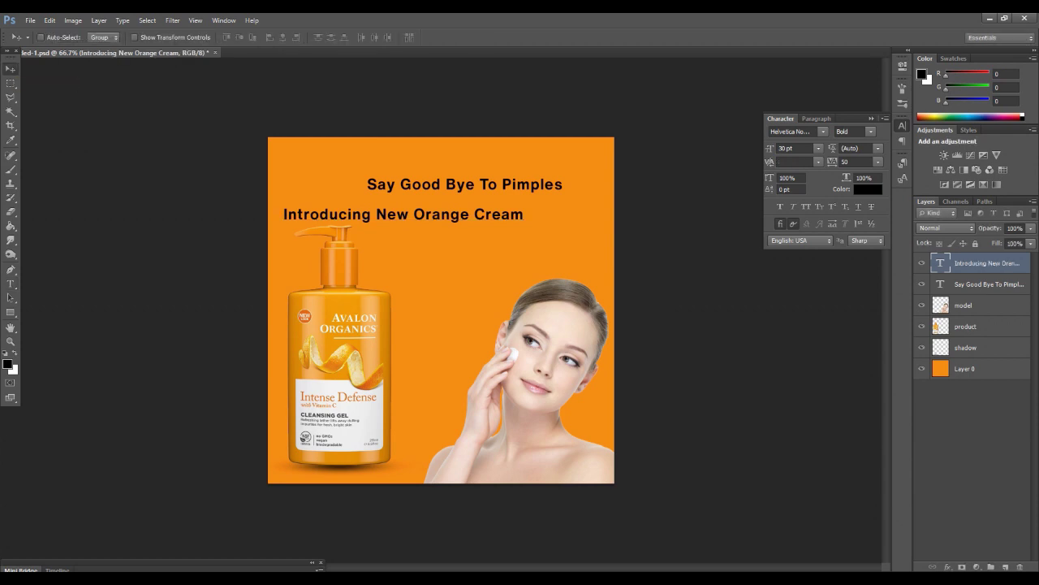
pyautogui.moveTo(496, 213); pyautogui.dragTo(577, 204)
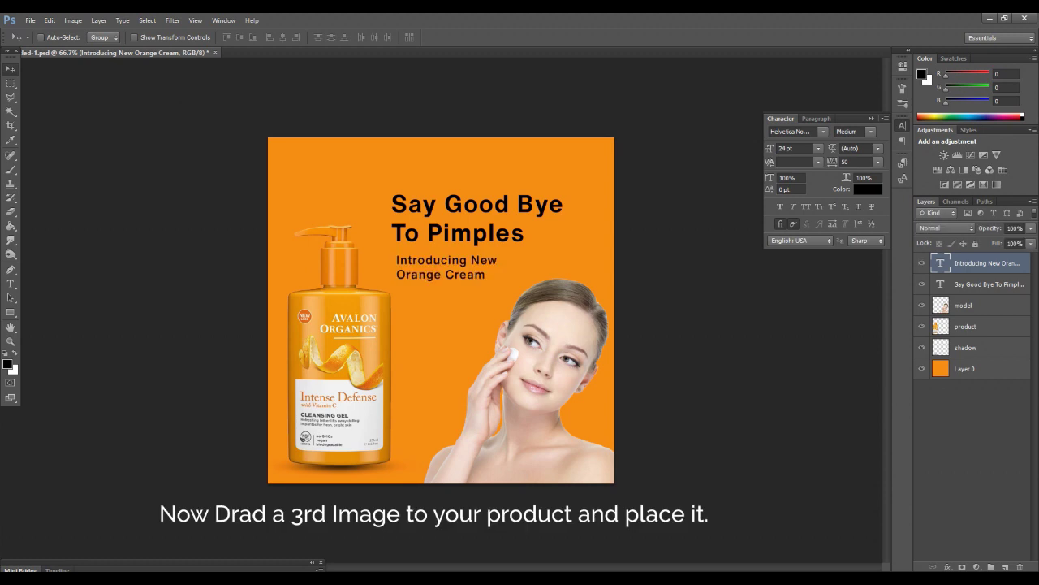
pyautogui.hotkey('ctrl', 's')
# Add the orange slice image, place its layer below the bottle, and move it top-left.
pyautogui.moveTo(487, 244); pyautogui.dragTo(190, 65)
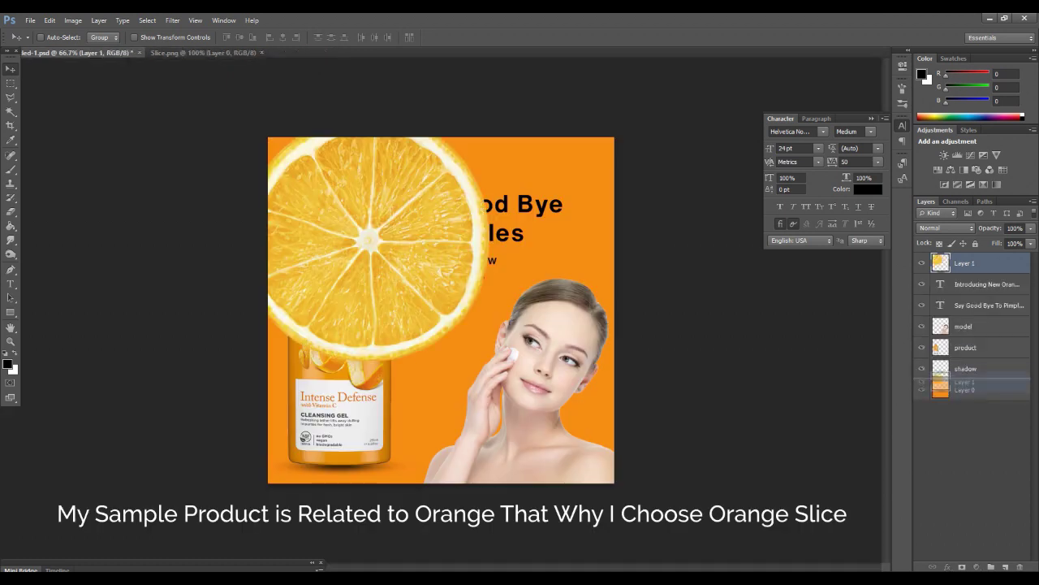
pyautogui.moveTo(967, 263); pyautogui.dragTo(966, 358)
pyautogui.moveTo(439, 276); pyautogui.dragTo(377, 240)
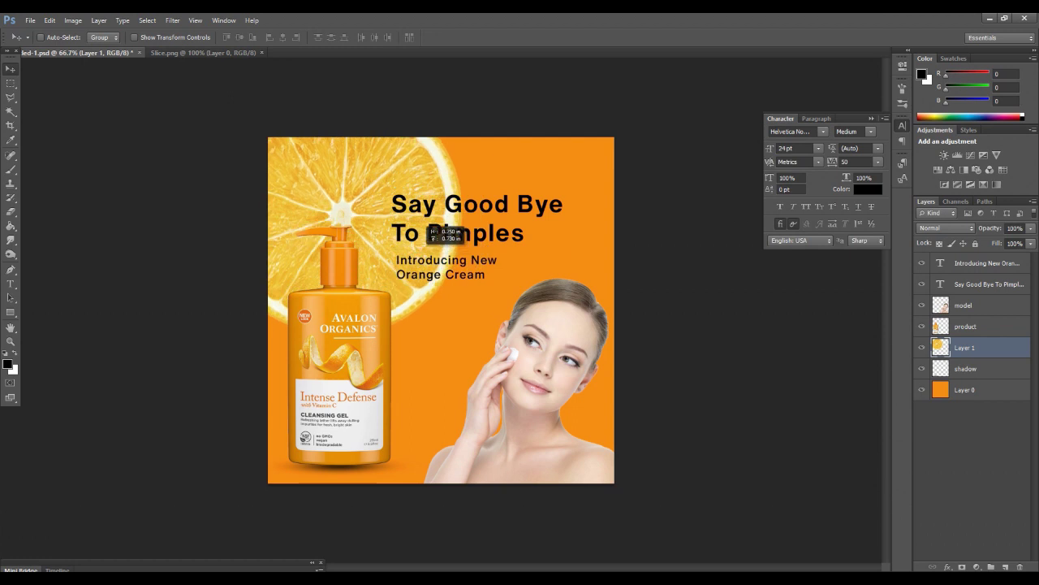
# Scale the orange slice to about 69% and tilt it about 15° counter-clockwise.
pyautogui.hotkey('ctrl', 't')
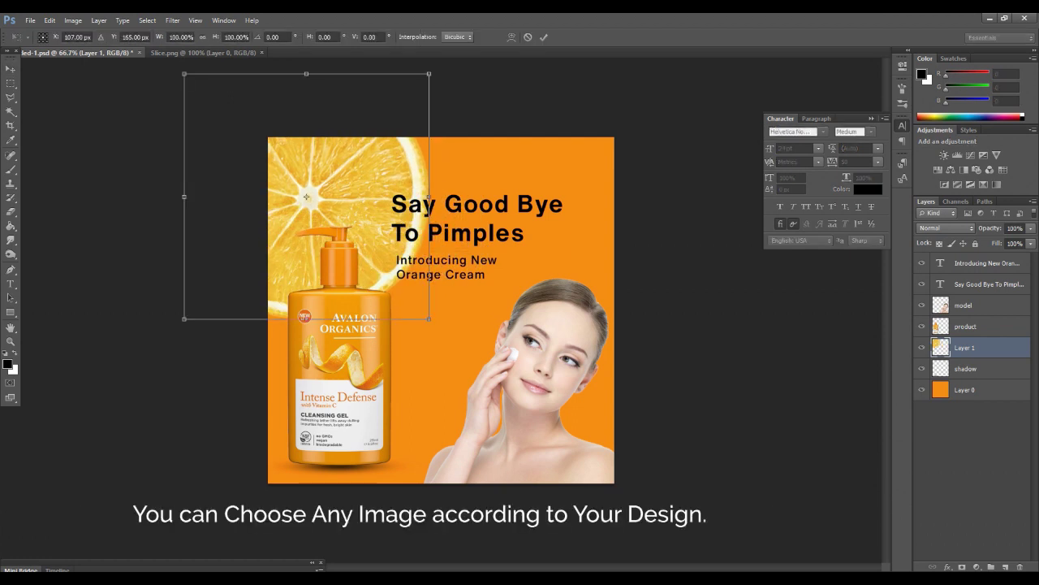
pyautogui.moveTo(429, 318); pyautogui.dragTo(392, 281)
pyautogui.moveTo(341, 195); pyautogui.dragTo(339, 177)
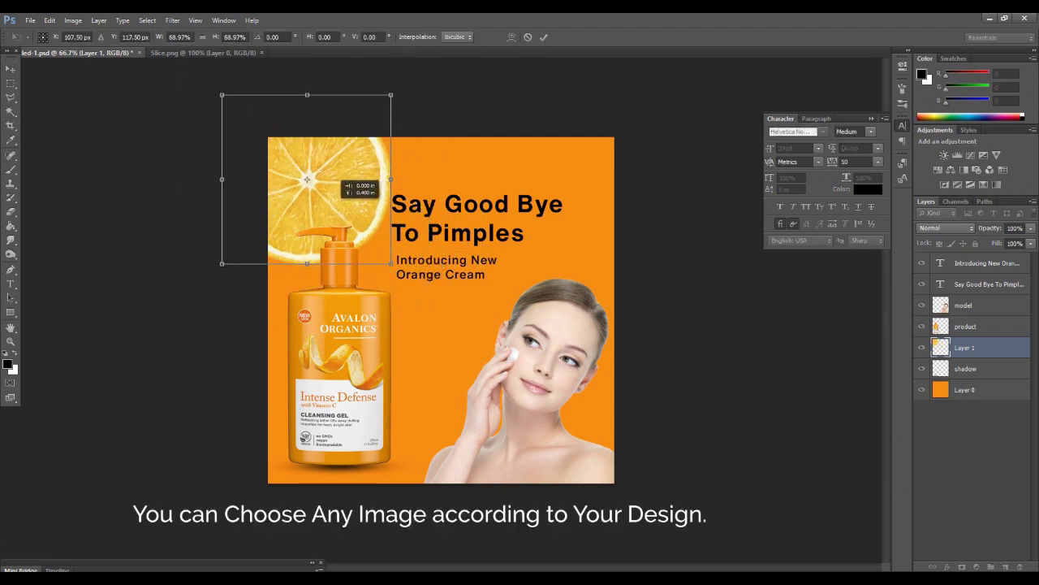
pyautogui.moveTo(213, 90); pyautogui.dragTo(190, 128)
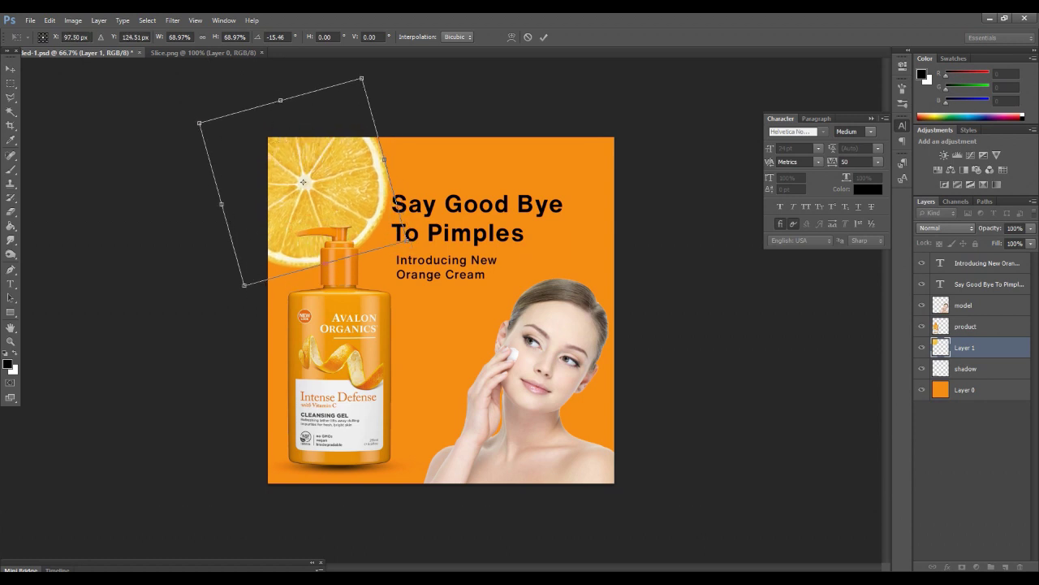
pyautogui.click(545, 37)
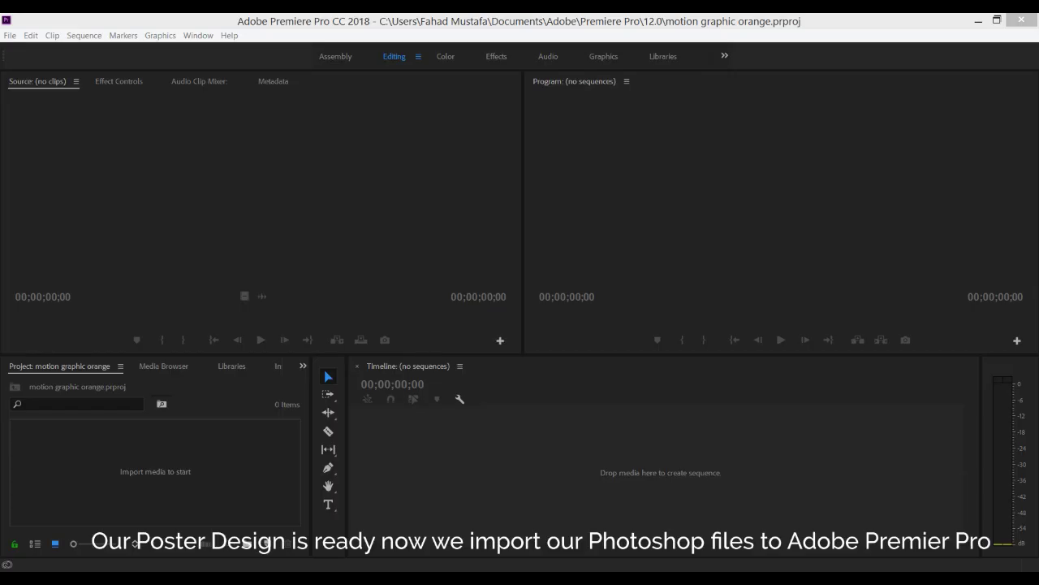
# Create Sequence 02 in Custom editing mode with a 960 × 960 frame size.
pyautogui.rightClick(279, 554)
pyautogui.moveTo(324, 418)
pyautogui.click(422, 417)
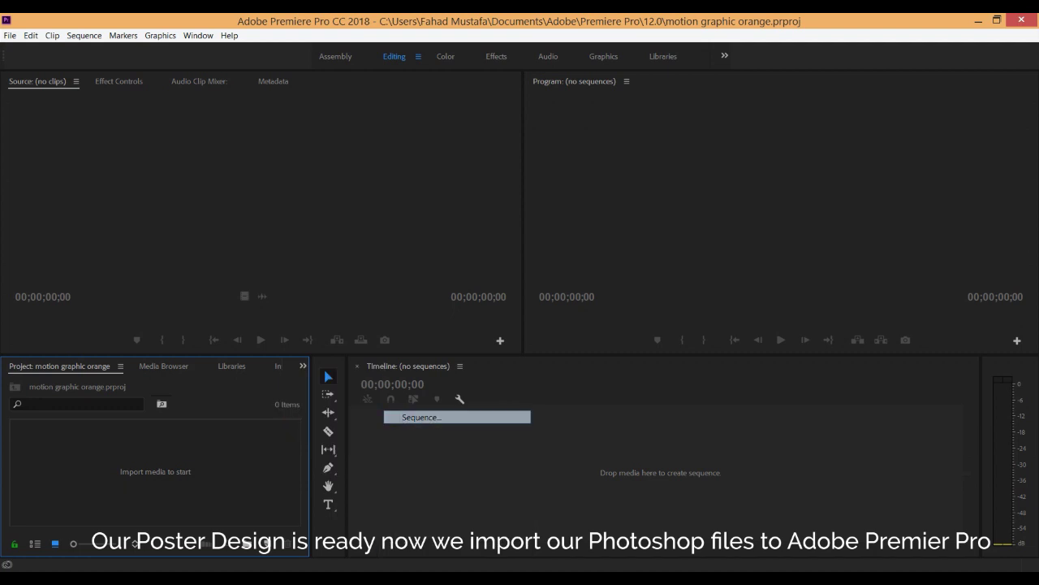
pyautogui.click(379, 86)
pyautogui.click(479, 108)
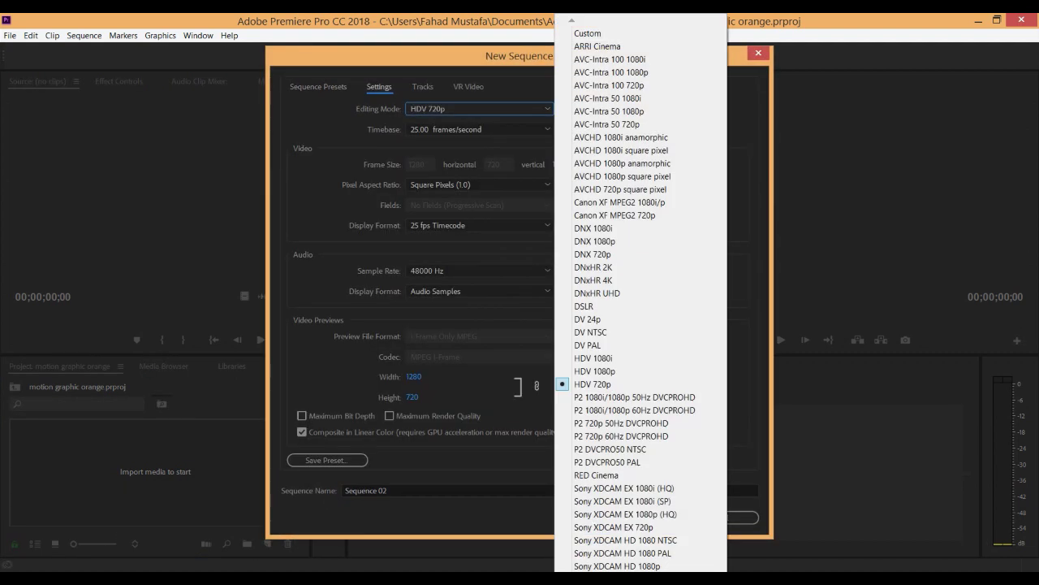
pyautogui.click(588, 33)
pyautogui.click(420, 164)
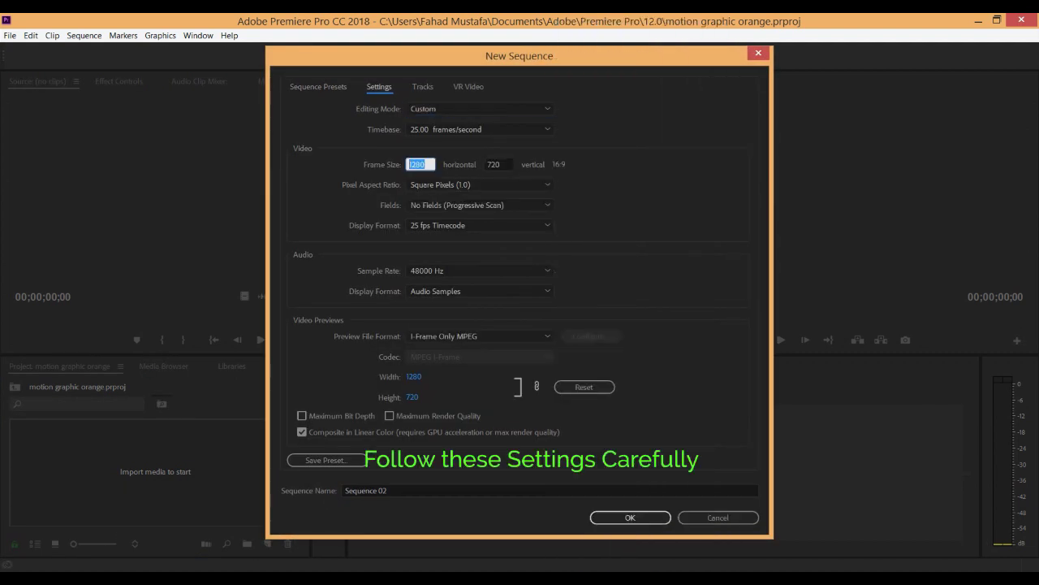
pyautogui.write('960')
pyautogui.press('Tab')
pyautogui.write('96')
pyautogui.press('Return')
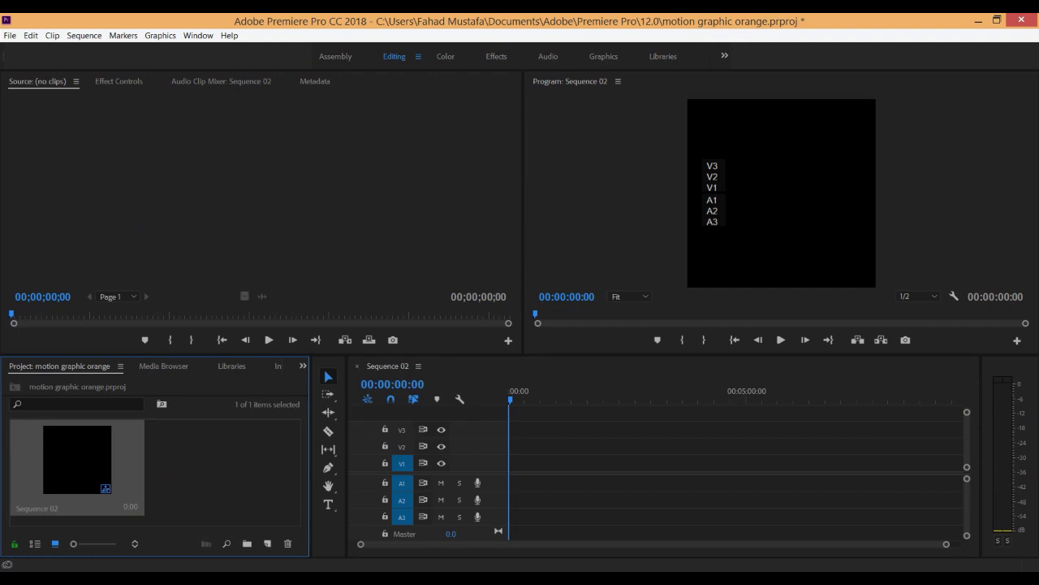
# Import the Untitled-1 Photoshop file from the Desktop as Individual Layers.
pyautogui.rightClick(211, 449)
pyautogui.click(236, 532)
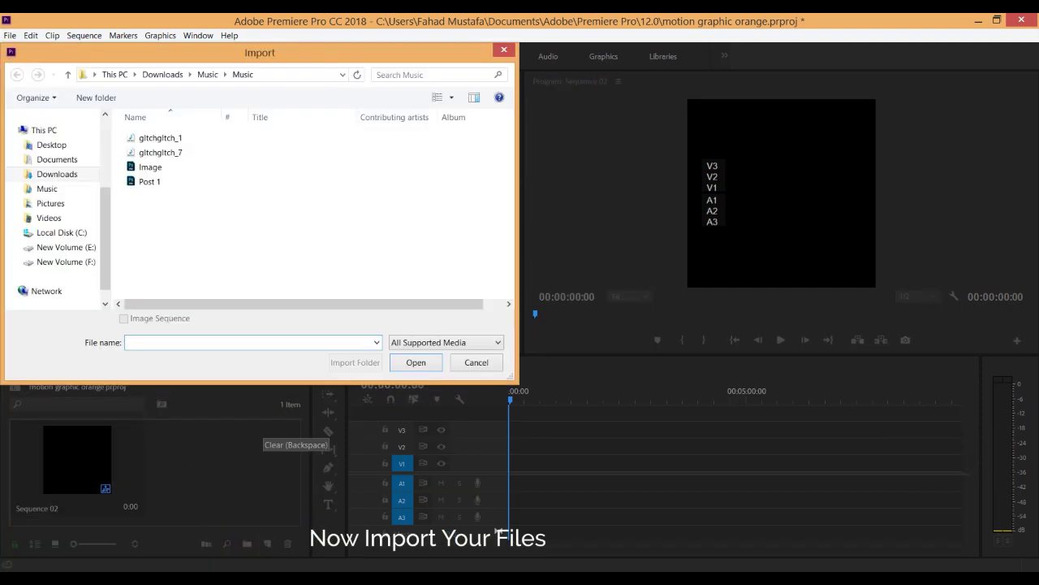
pyautogui.click(51, 145)
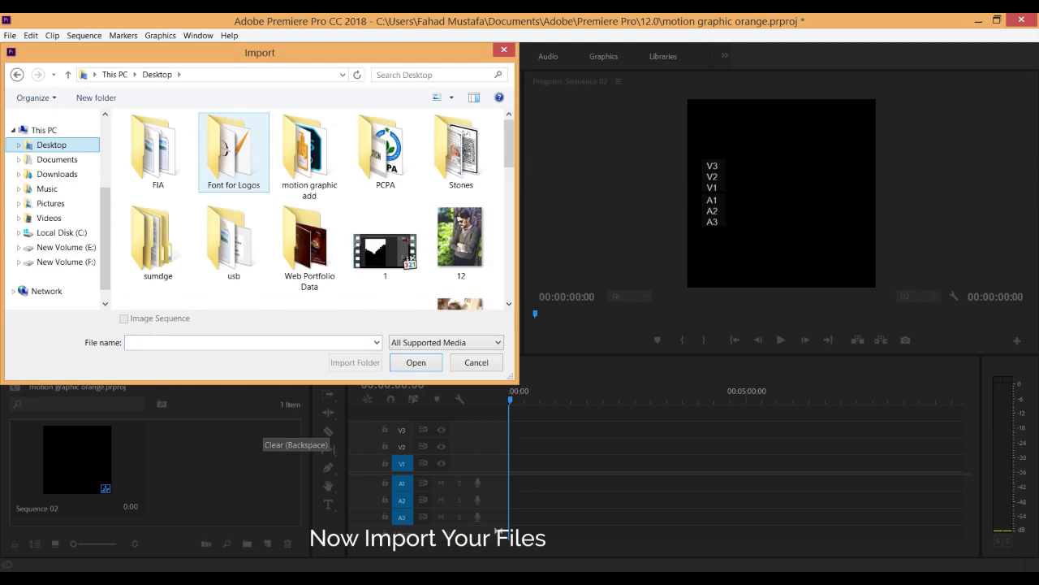
pyautogui.click(355, 362)
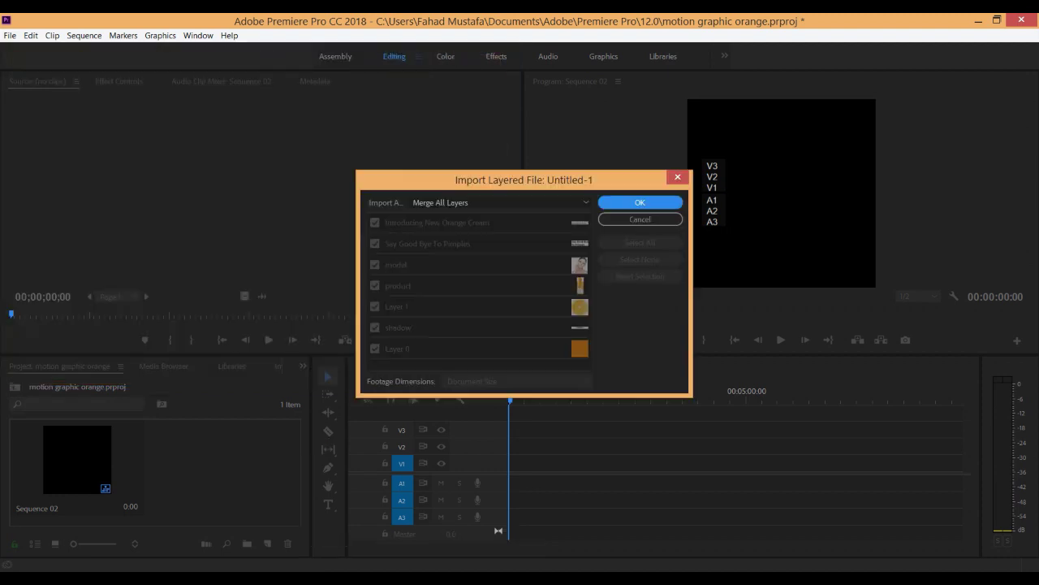
pyautogui.click(499, 202)
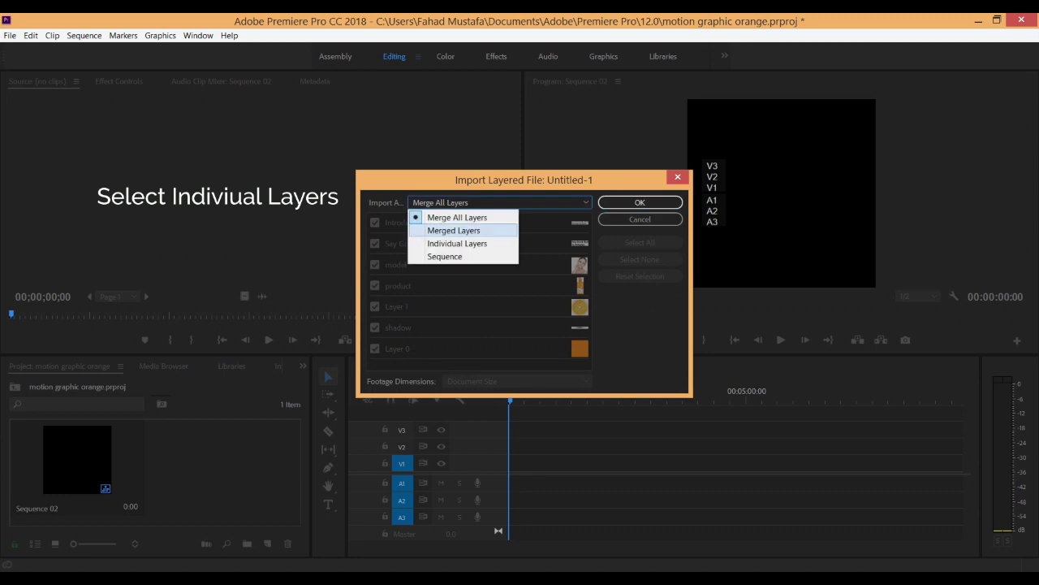
pyautogui.click(458, 242)
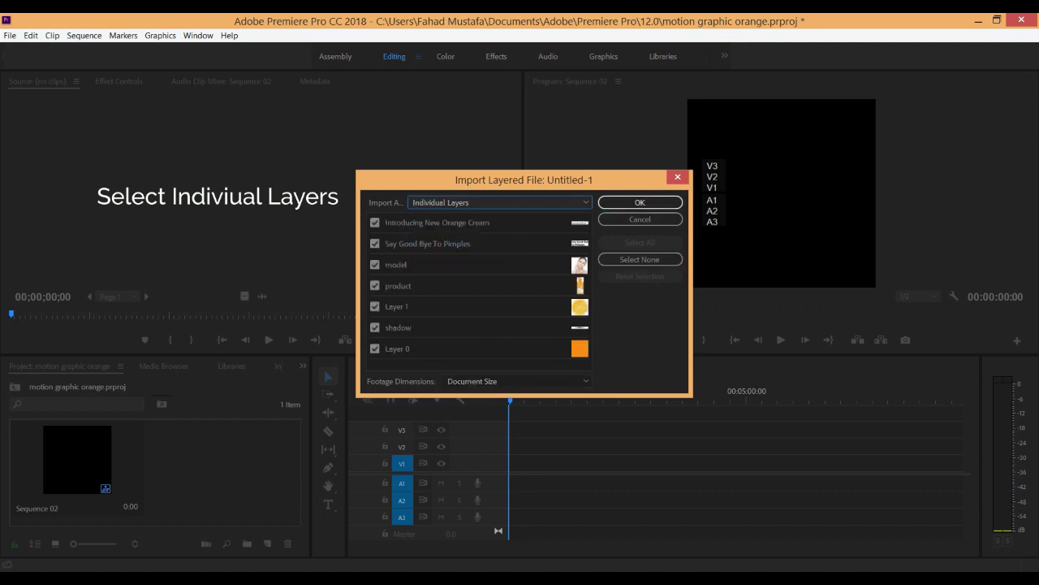
pyautogui.press('Return')
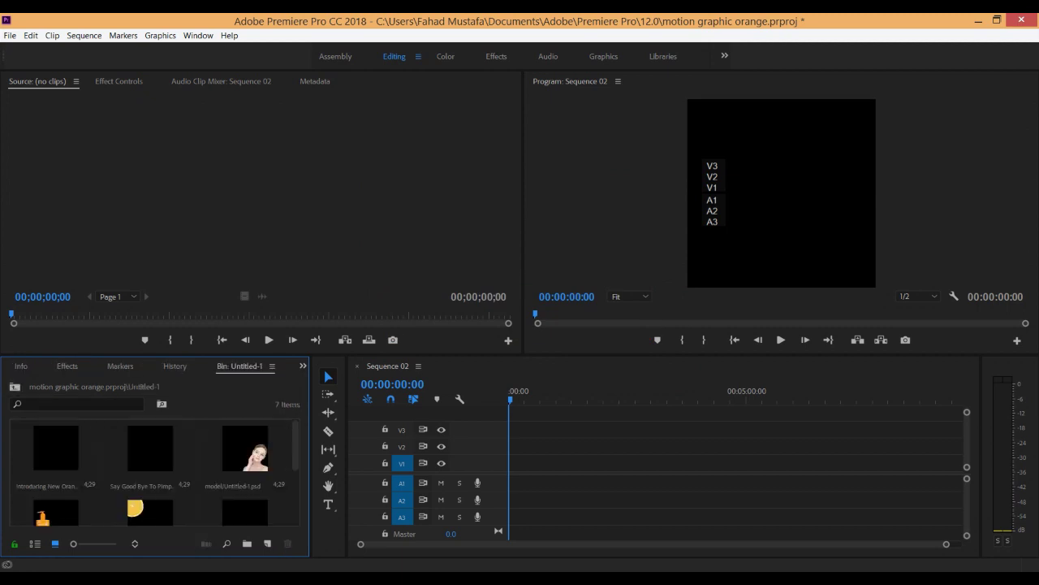
# Place the orange Layer 0 background at the start of track V1.
pyautogui.scroll(-1, 154, 471)
pyautogui.scroll(1, 155, 471)
pyautogui.scroll(-1, 154, 471)
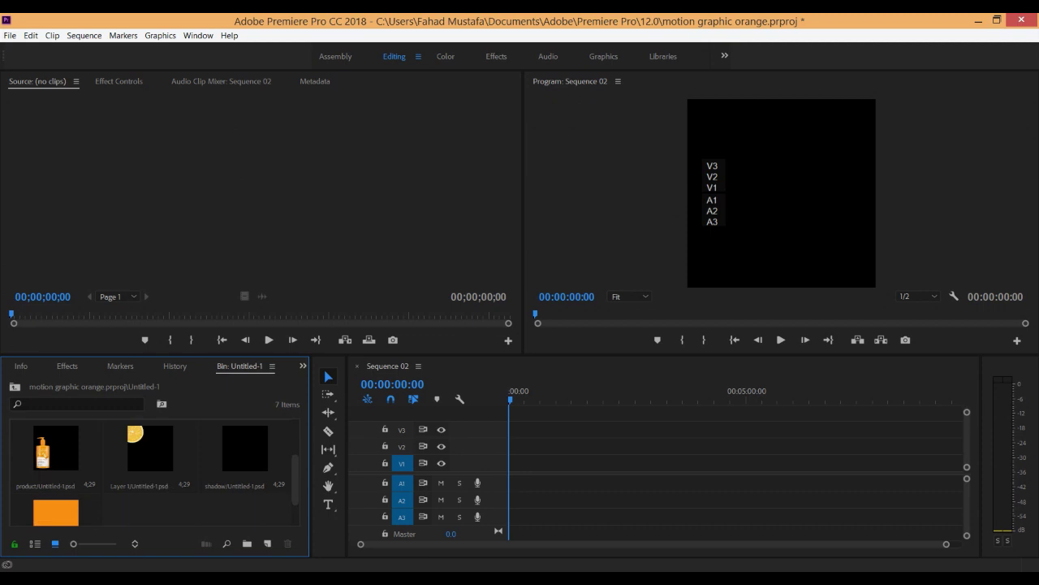
pyautogui.moveTo(56, 512); pyautogui.dragTo(510, 463)
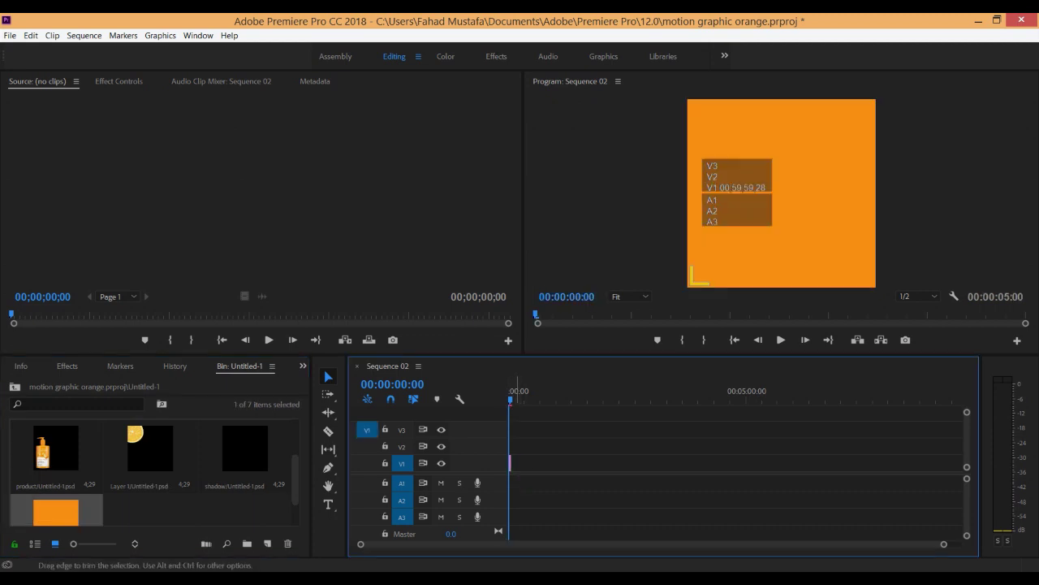
# Extend the Layer 0 background clip to end at 7 seconds.
pyautogui.press('=')
pyautogui.press('=')
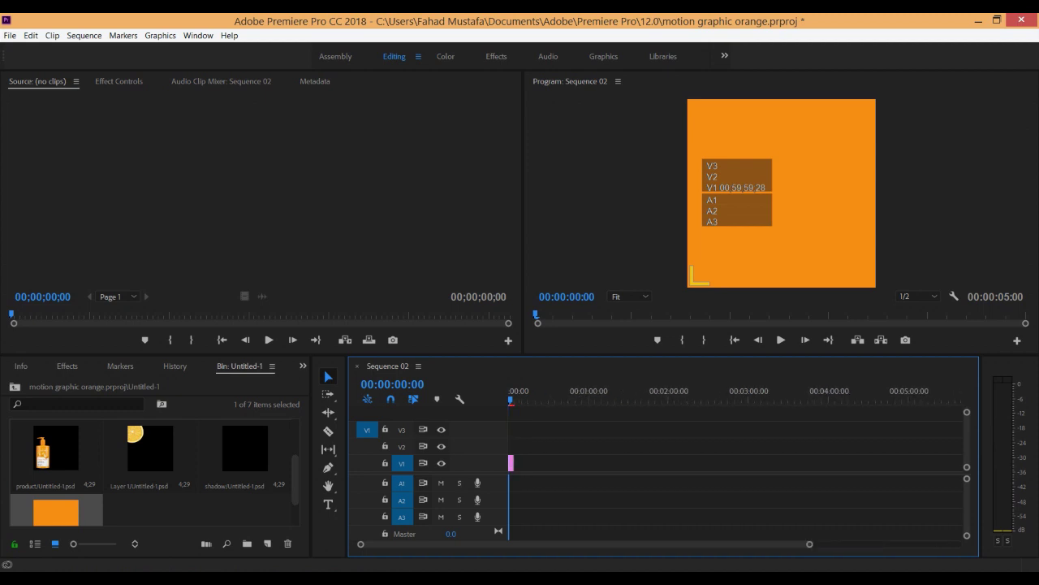
pyautogui.press('=')
pyautogui.press('=')
pyautogui.press('=')
pyautogui.press('=')
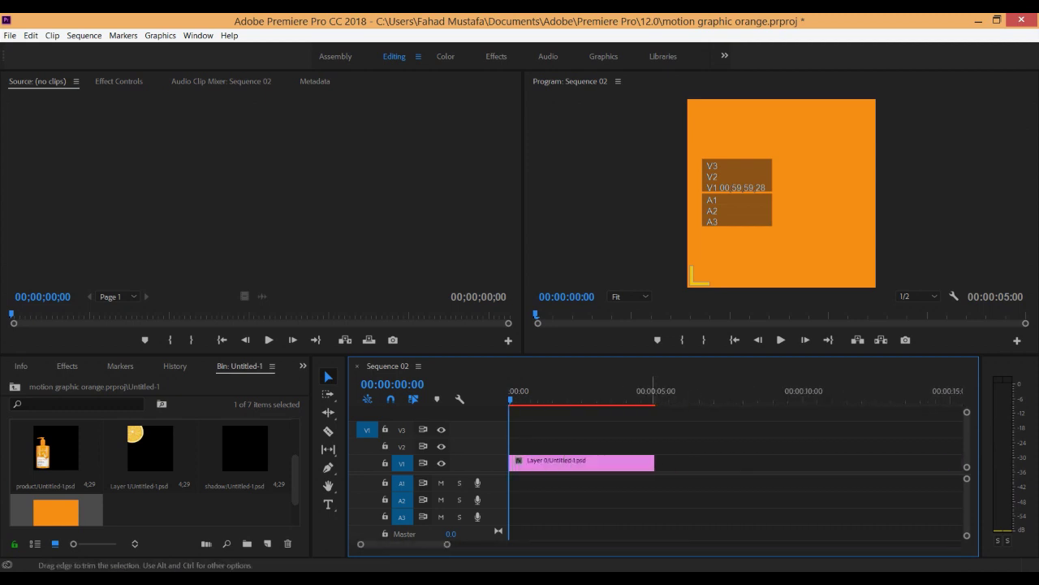
pyautogui.moveTo(654, 462); pyautogui.dragTo(730, 463)
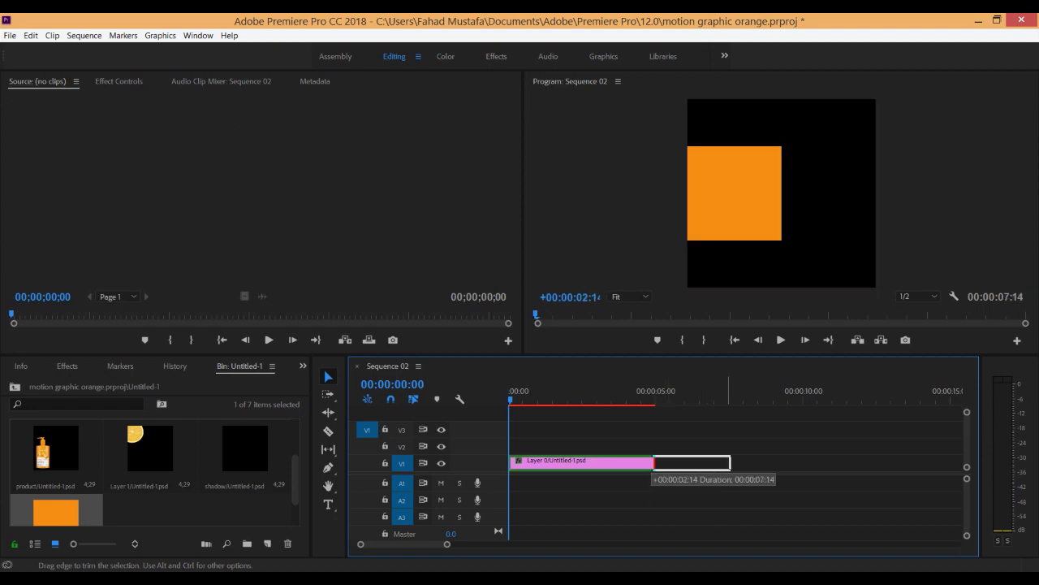
pyautogui.moveTo(730, 463); pyautogui.dragTo(714, 463)
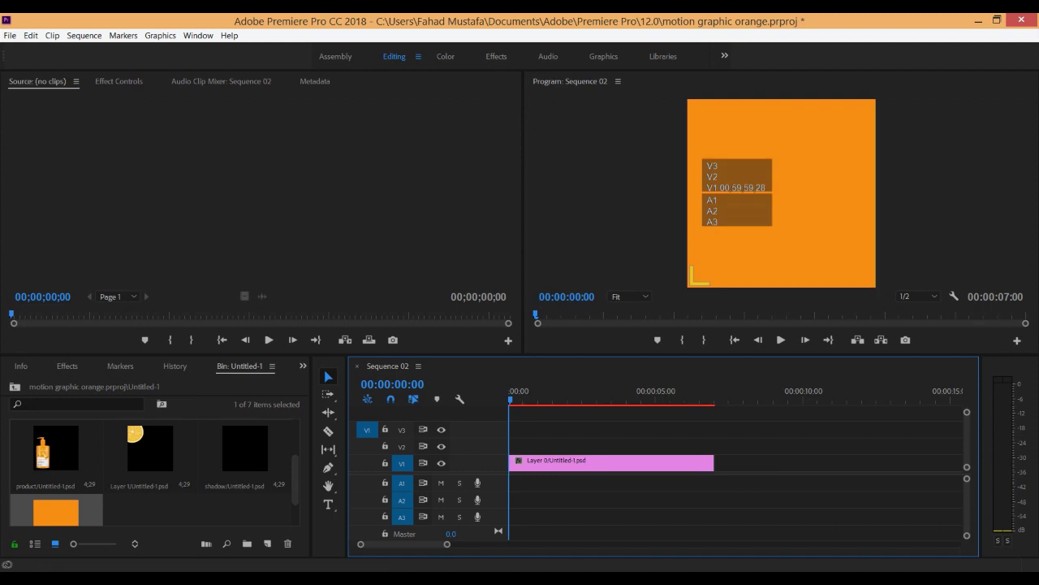
pyautogui.moveTo(296, 479); pyautogui.dragTo(296, 462)
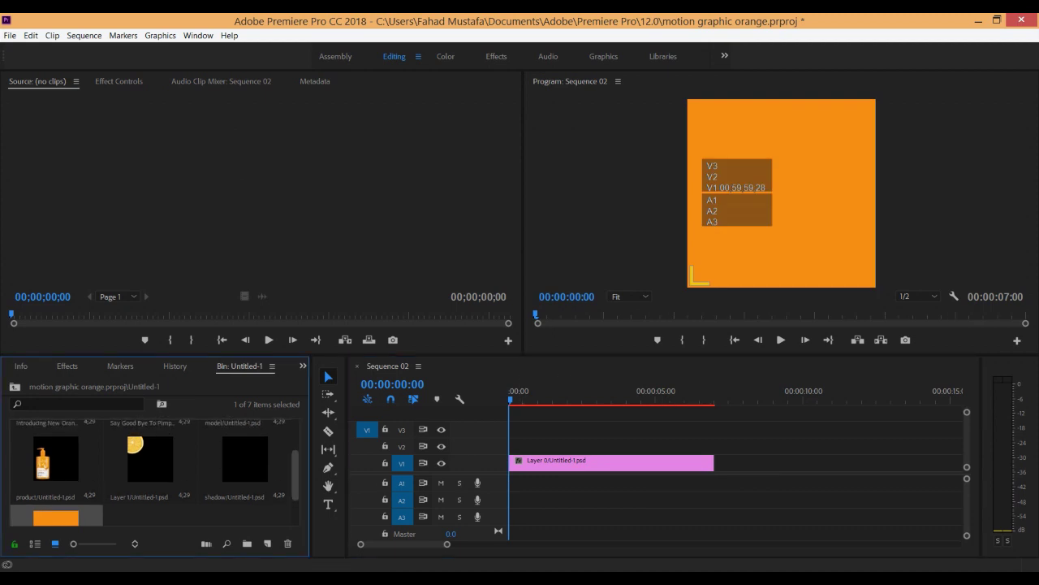
pyautogui.scroll(-1, 155, 472)
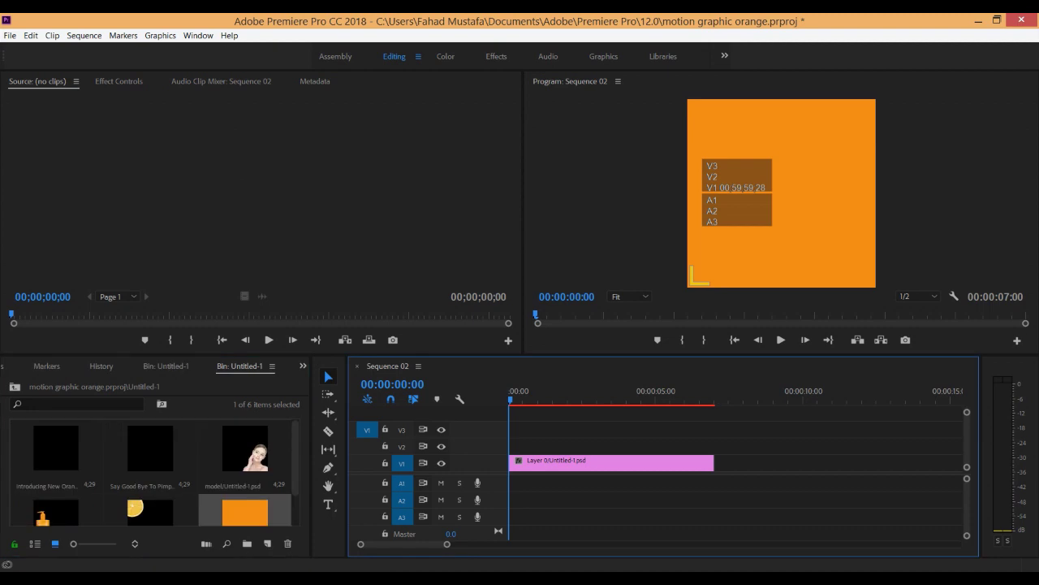
# Place the model and product images on V2 and V3, each extended to 7 seconds.
pyautogui.moveTo(246, 447); pyautogui.dragTo(568, 446)
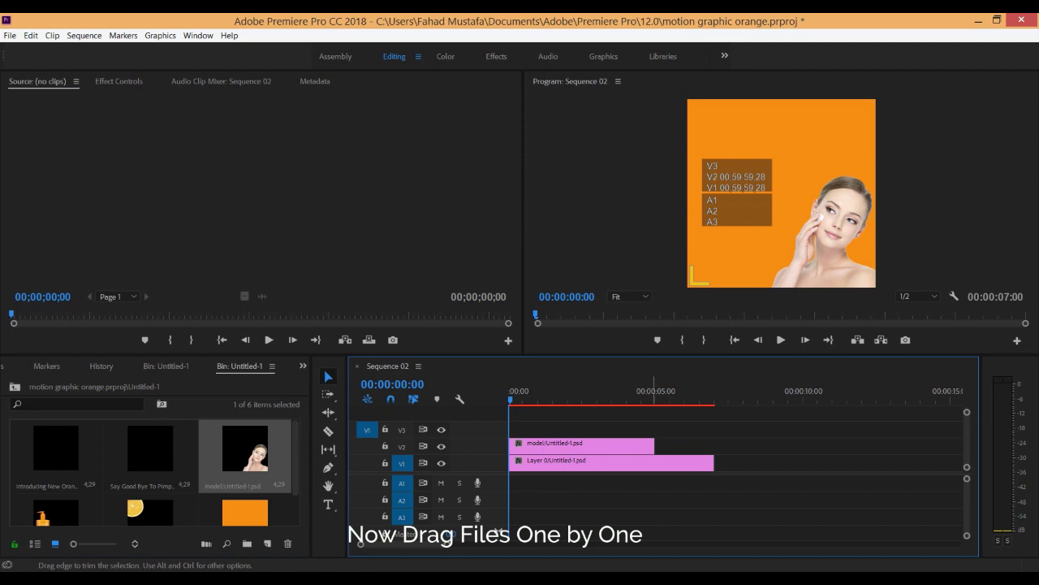
pyautogui.moveTo(654, 446); pyautogui.dragTo(713, 446)
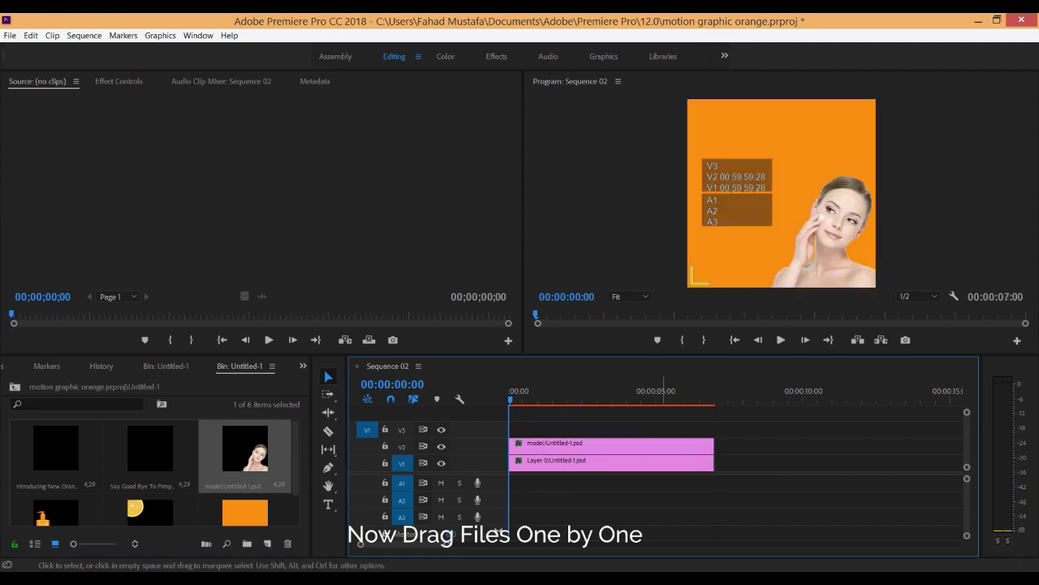
pyautogui.moveTo(56, 512)
pyautogui.mouseDown()
pyautogui.moveTo(536, 429)
pyautogui.moveTo(514, 428)
pyautogui.mouseUp()
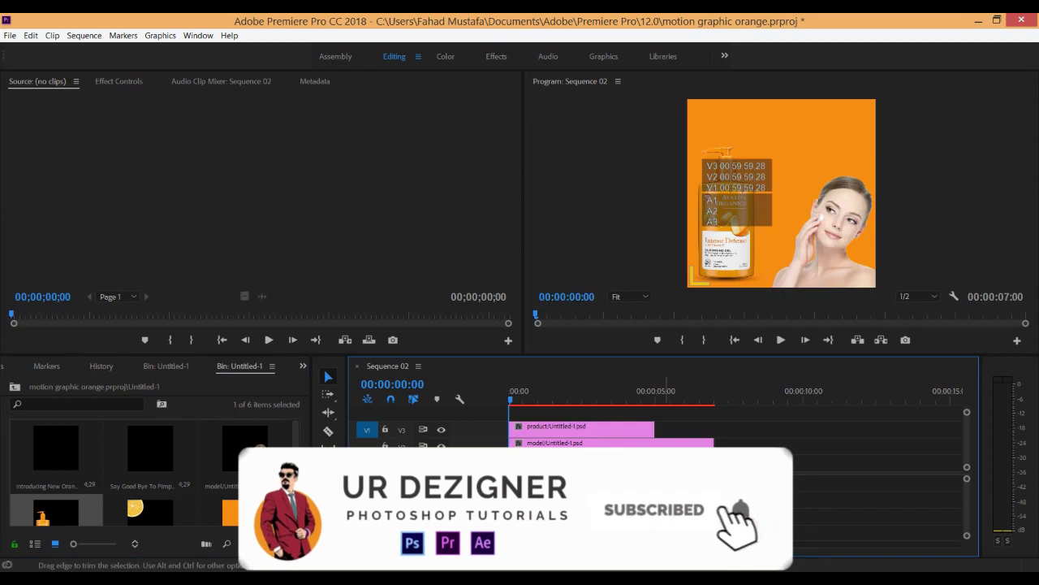
pyautogui.moveTo(654, 428); pyautogui.dragTo(714, 429)
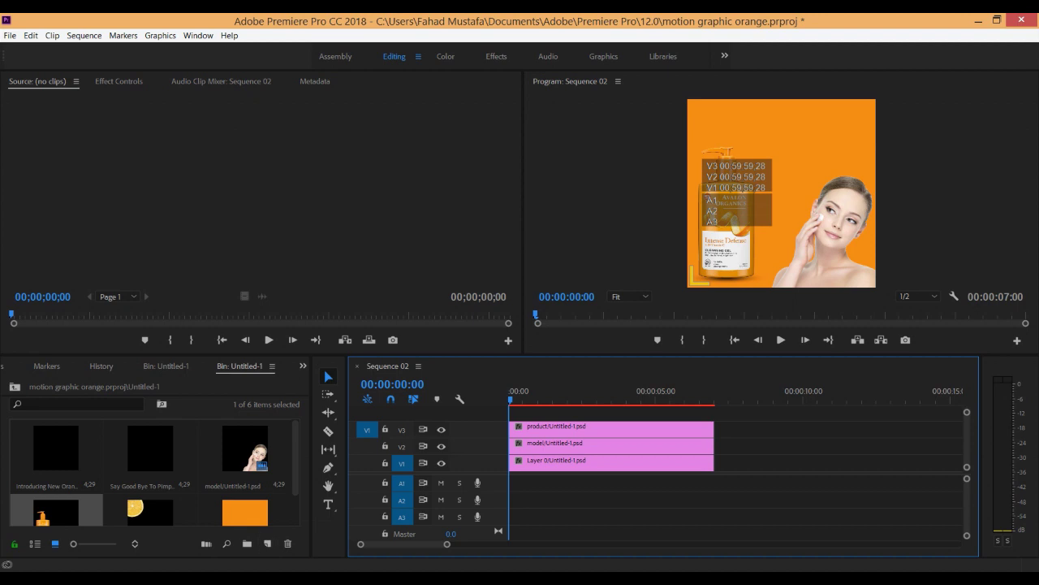
# Add the Say Good Bye To Pimples and Introducing New Orange Cream titles on V4 and V5, each 7 seconds.
pyautogui.moveTo(150, 449); pyautogui.dragTo(520, 410)
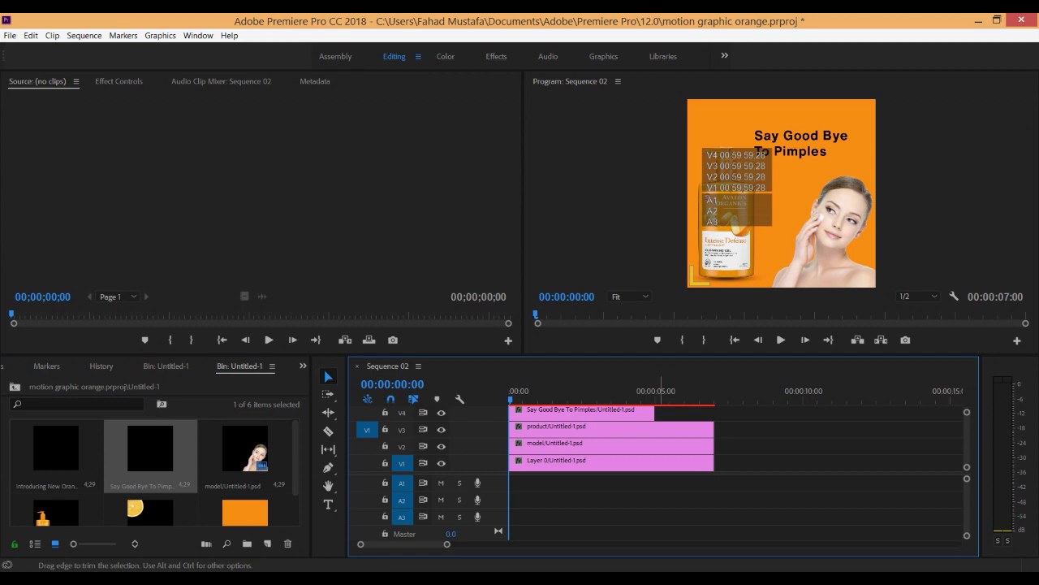
pyautogui.moveTo(655, 410); pyautogui.dragTo(714, 410)
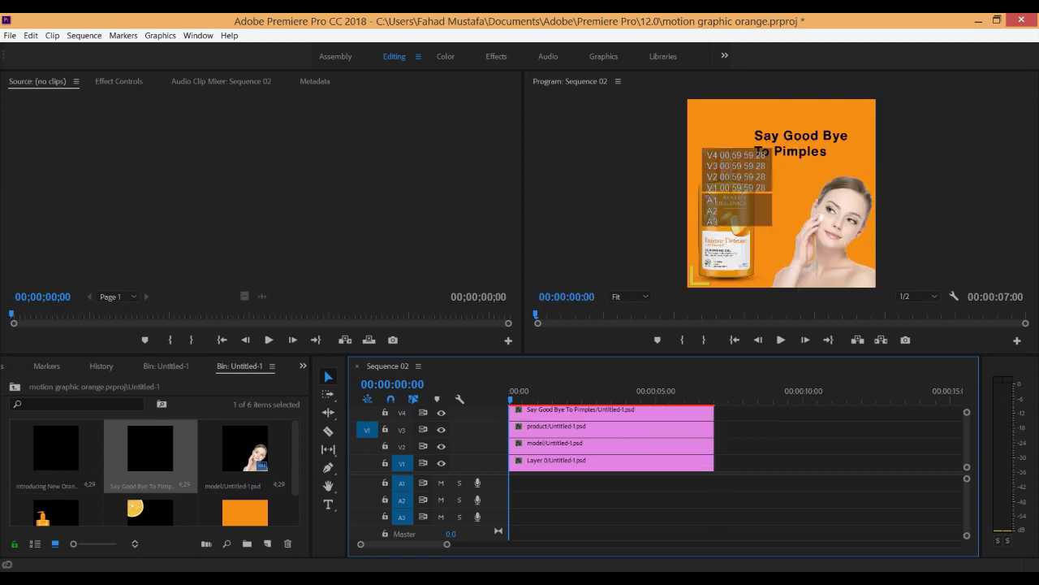
pyautogui.click(56, 449)
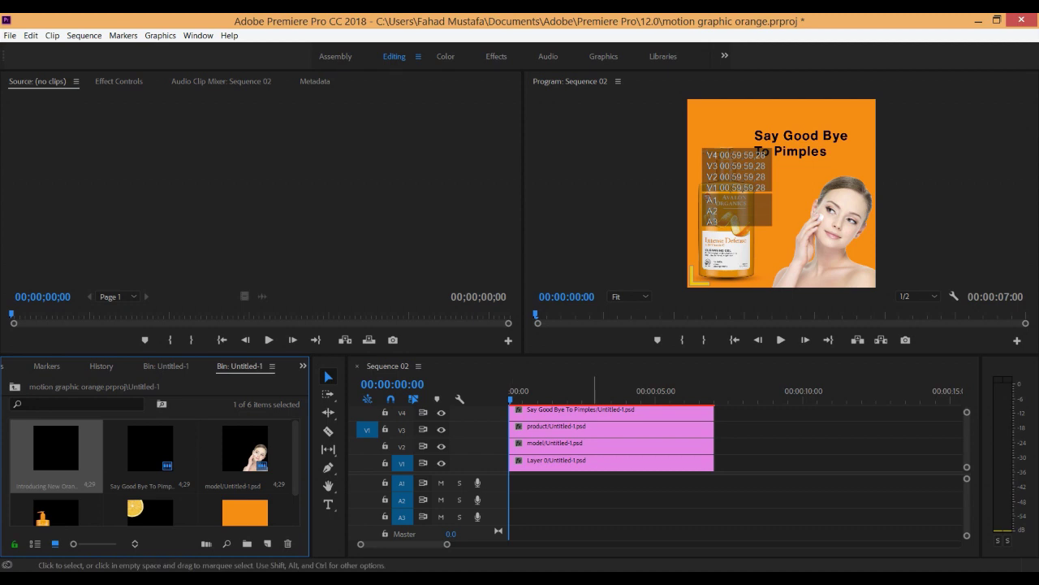
pyautogui.hotkey('ctrl', '-')
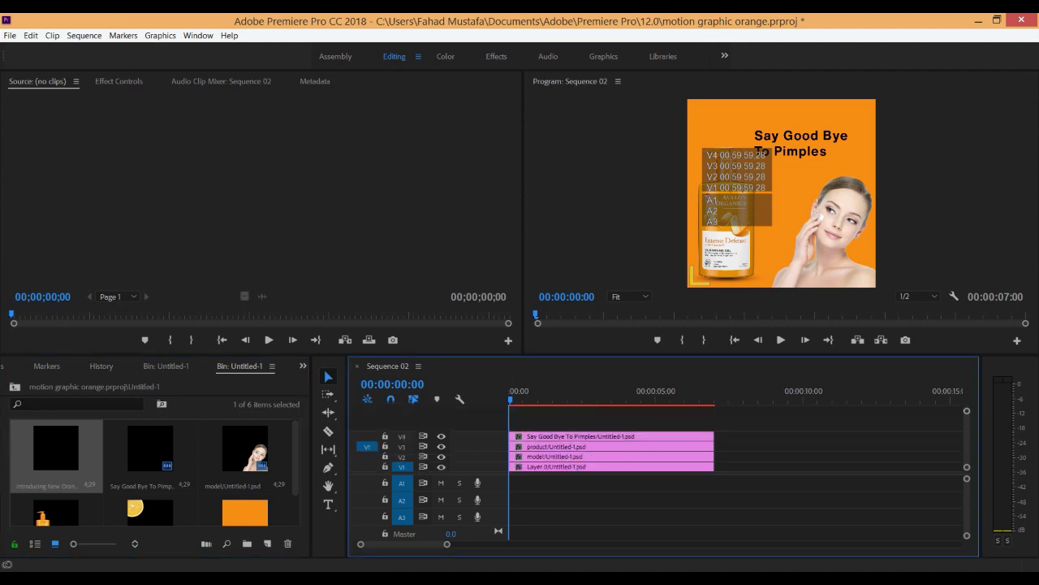
pyautogui.moveTo(56, 448); pyautogui.dragTo(584, 421)
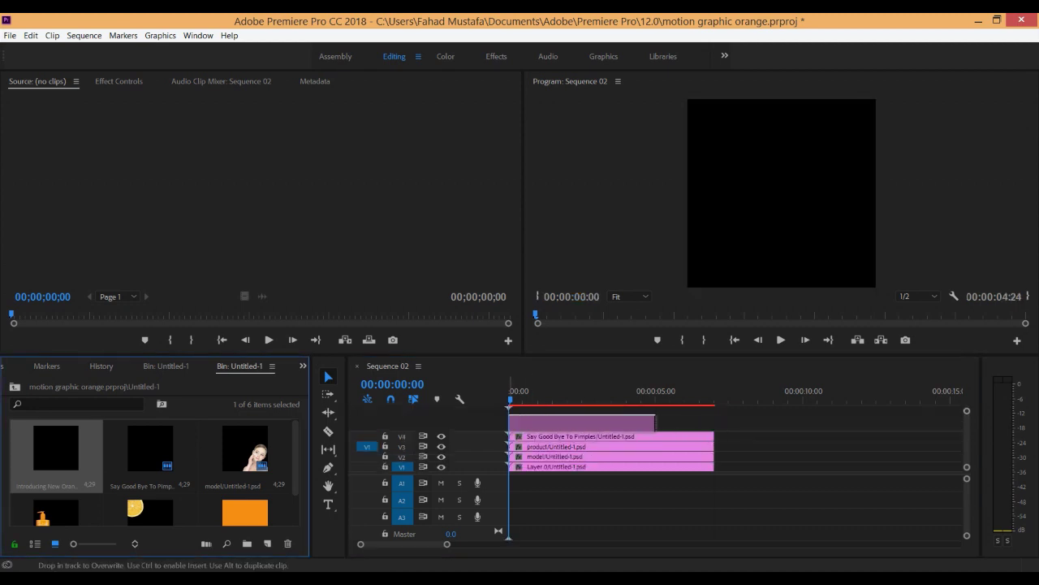
pyautogui.moveTo(655, 420); pyautogui.dragTo(714, 420)
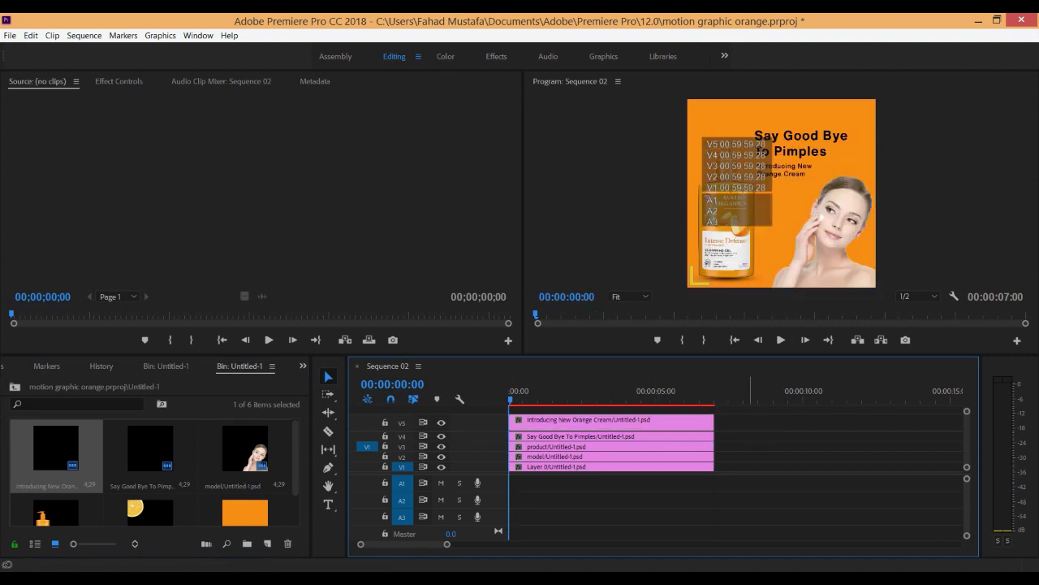
# Move the model image off the right edge of the poster to Position X 1164 and preview.
pyautogui.doubleClick(554, 456)
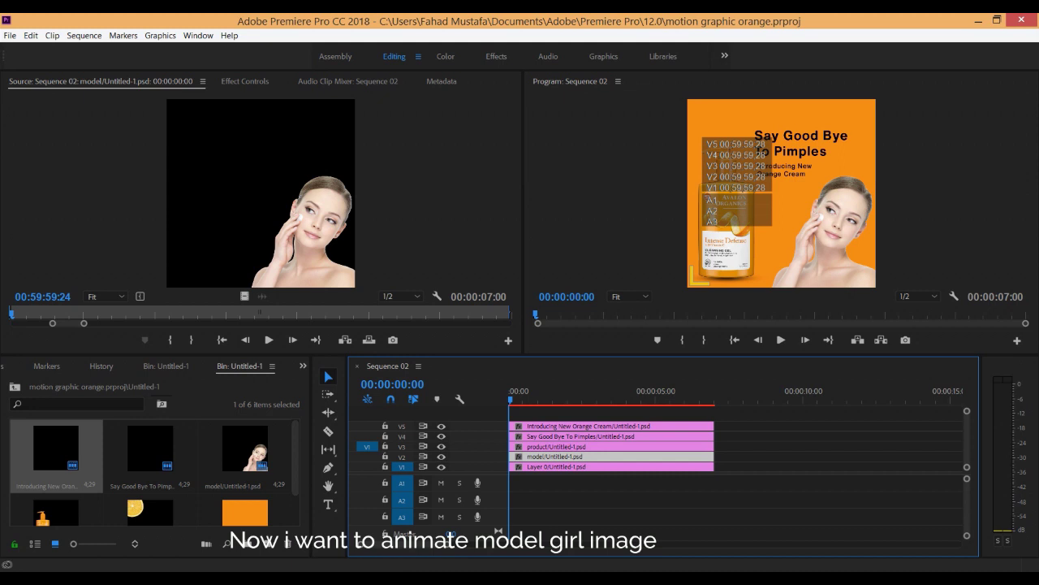
pyautogui.hotkey('shift', '5')
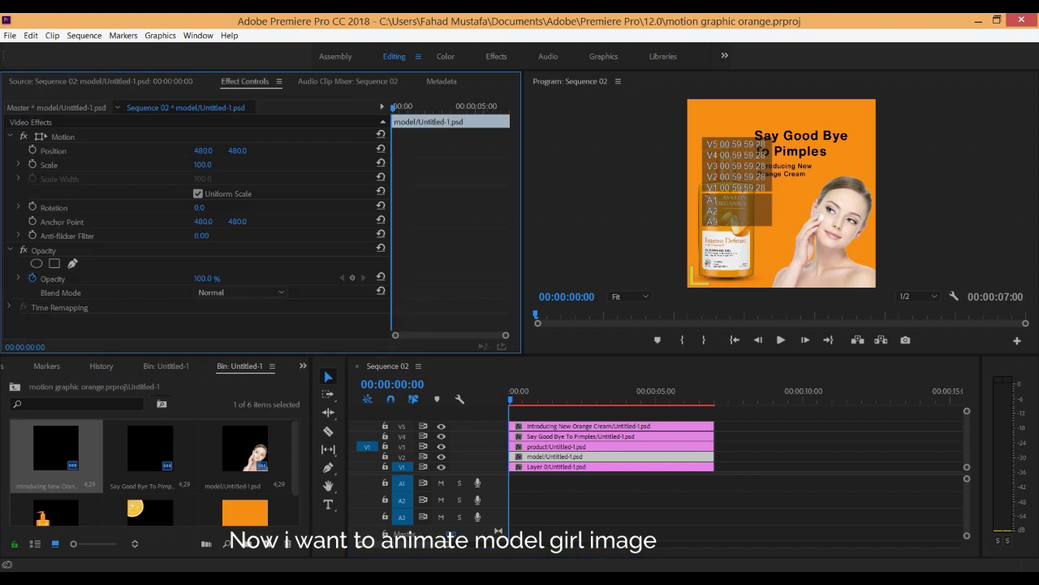
pyautogui.moveTo(203, 151); pyautogui.dragTo(284, 150)
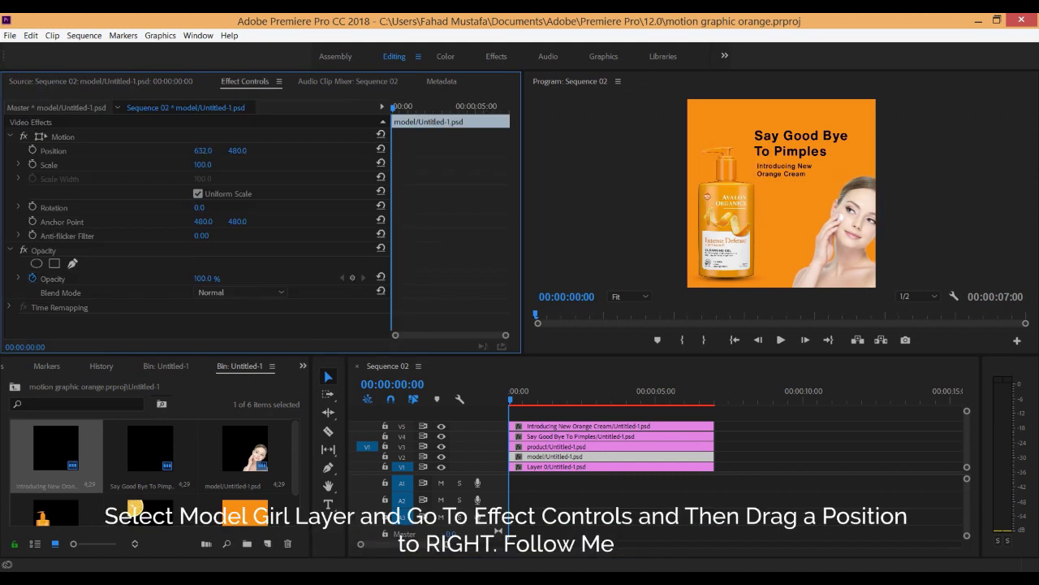
pyautogui.moveTo(203, 150); pyautogui.dragTo(308, 151)
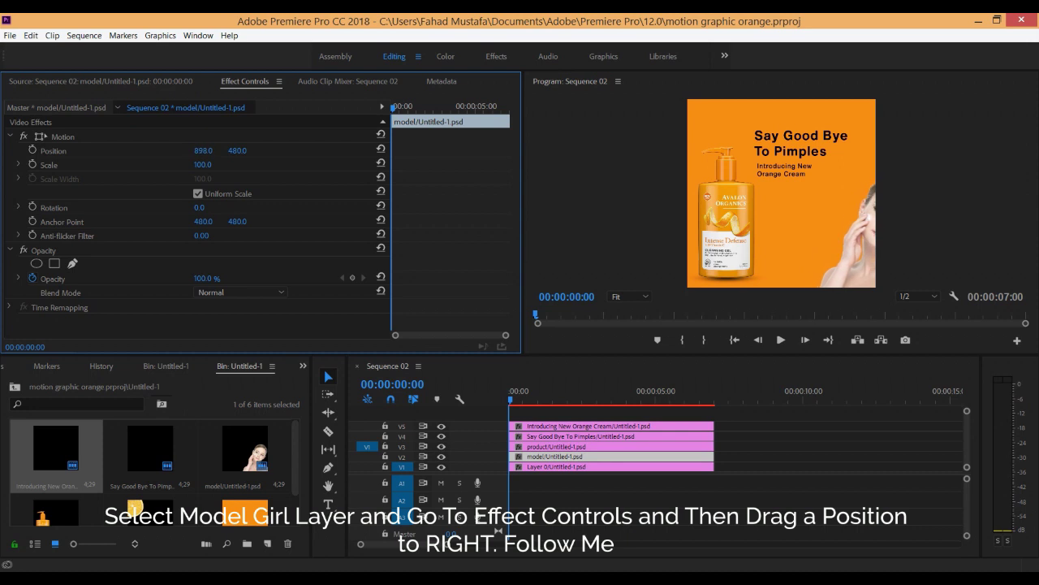
pyautogui.moveTo(203, 150); pyautogui.dragTo(268, 150)
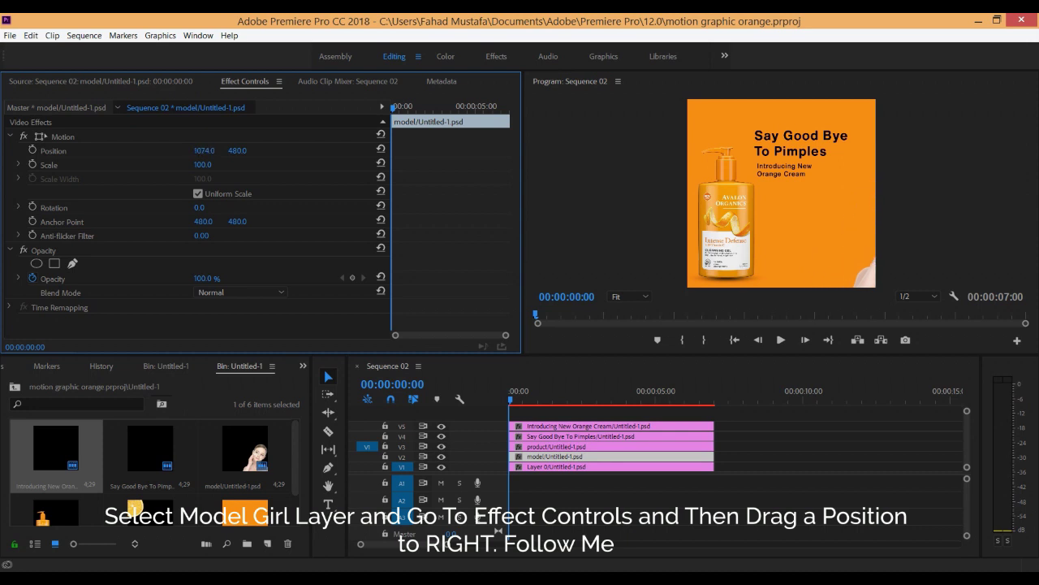
pyautogui.moveTo(203, 150); pyautogui.dragTo(236, 150)
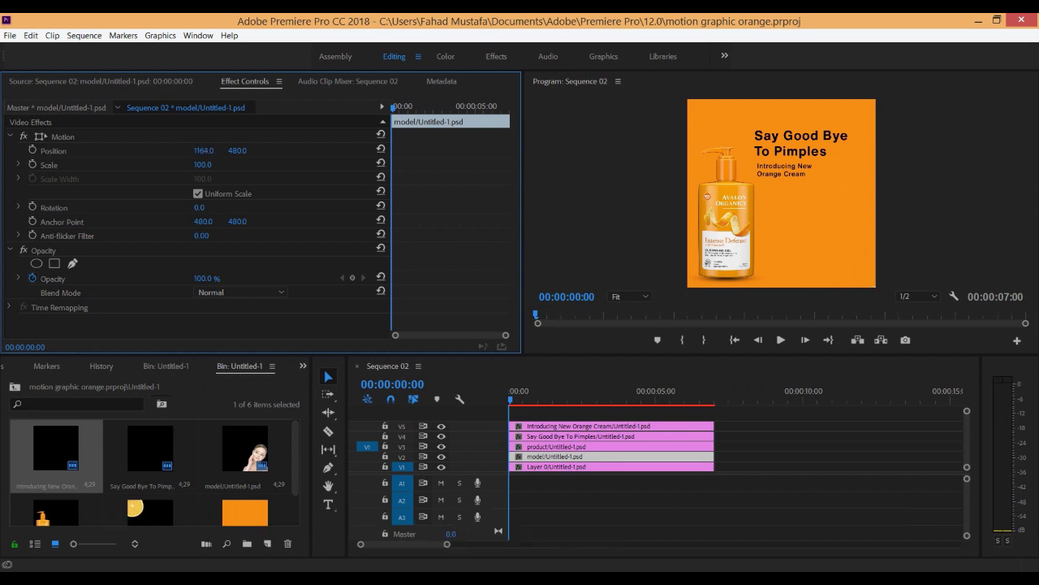
pyautogui.moveTo(511, 397); pyautogui.dragTo(512, 398)
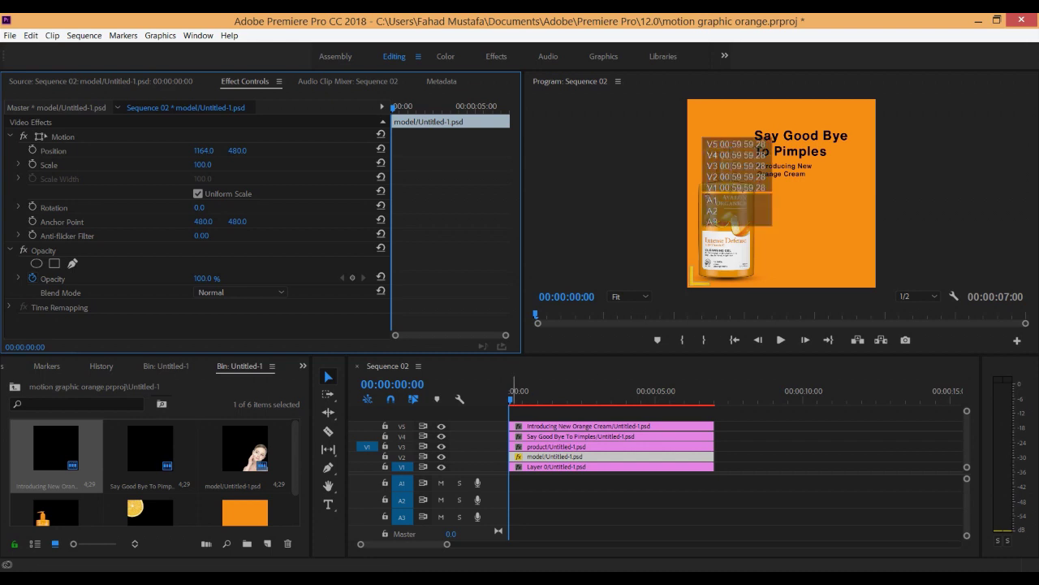
pyautogui.press('space')
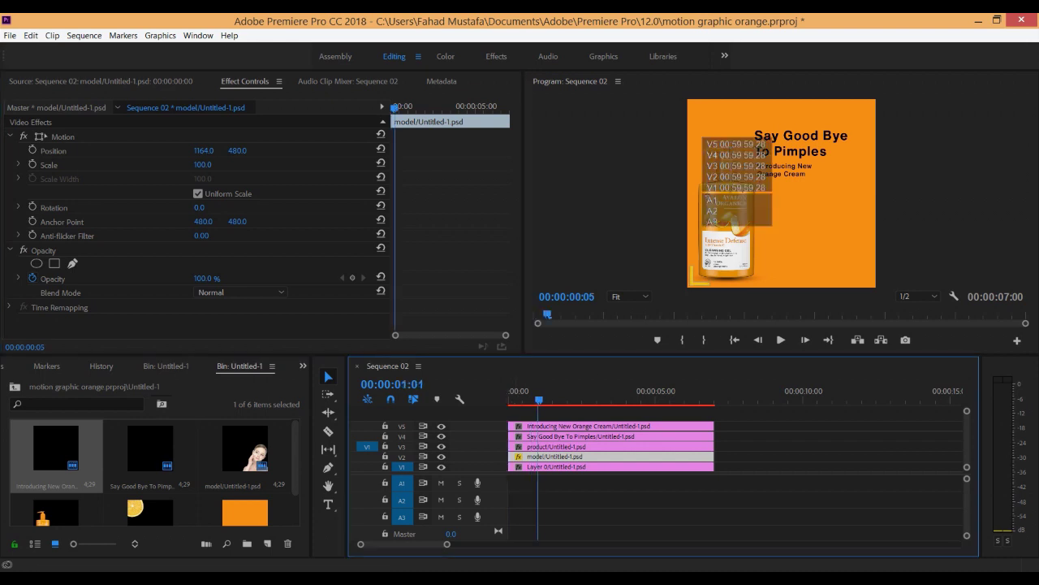
# At 00:00:01:05, keyframe the model's Position and slide it left to X 476.
pyautogui.moveTo(551, 400); pyautogui.dragTo(544, 400)
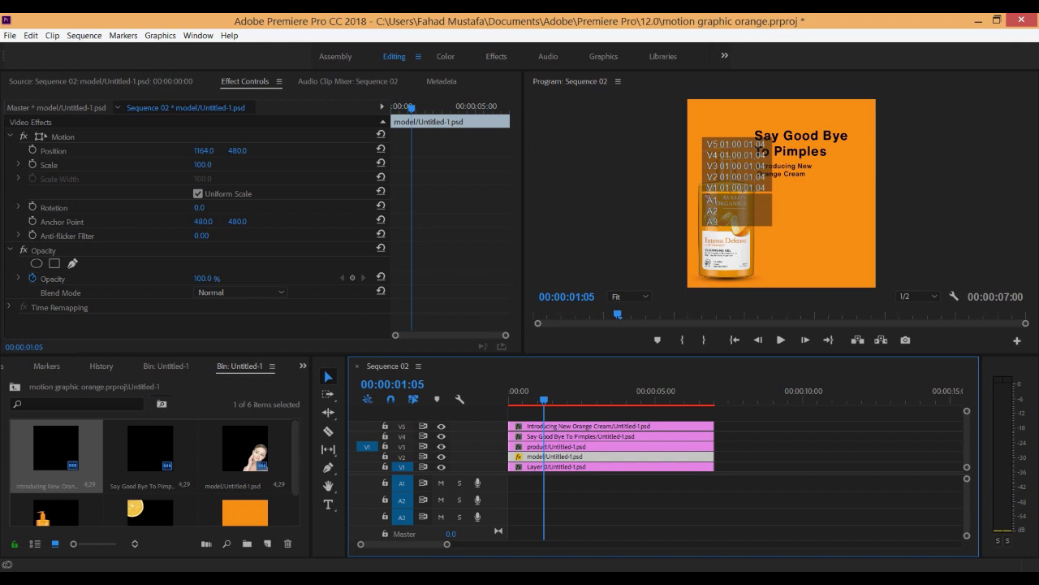
pyautogui.click(32, 150)
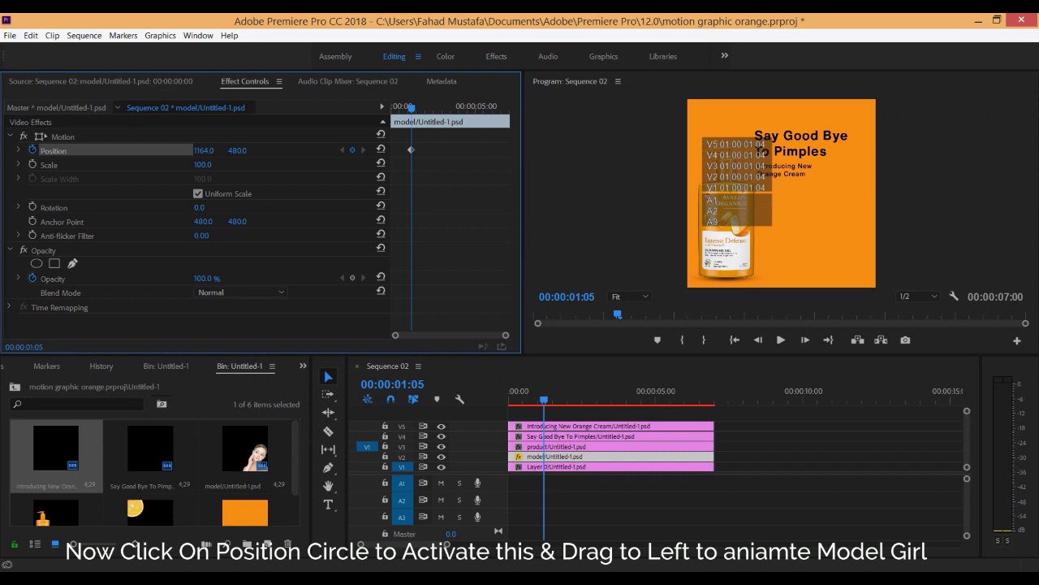
pyautogui.moveTo(203, 150); pyautogui.dragTo(53, 150)
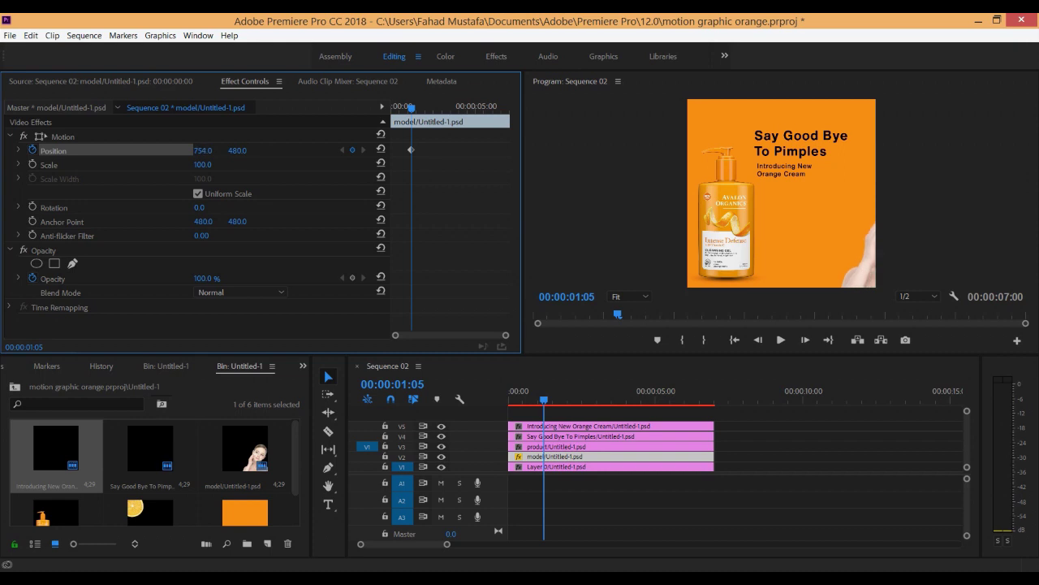
pyautogui.moveTo(203, 150); pyautogui.dragTo(20, 150)
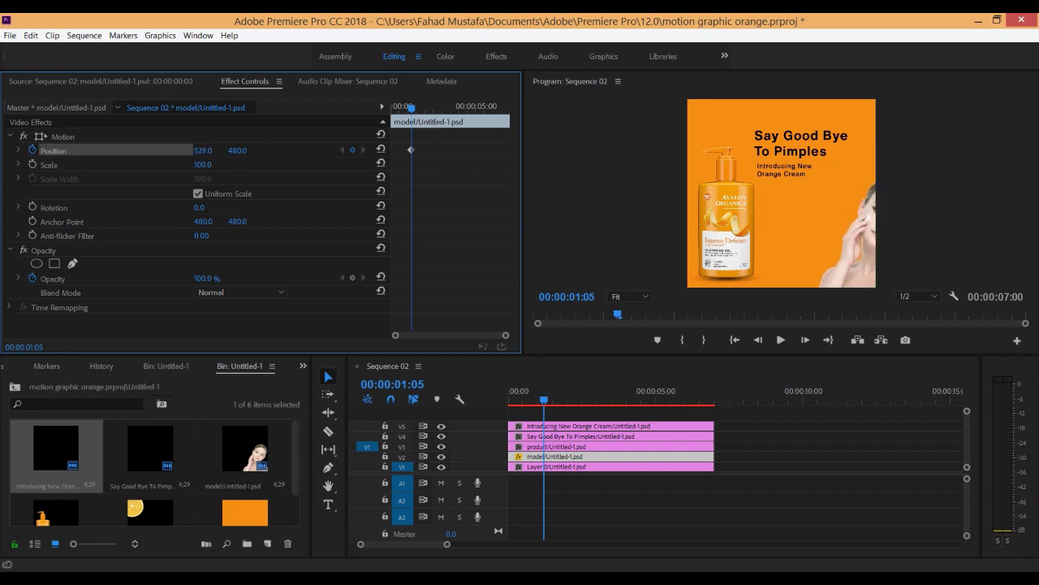
pyautogui.moveTo(203, 150); pyautogui.dragTo(80, 151)
pyautogui.moveTo(203, 150)
pyautogui.mouseDown()
pyautogui.moveTo(259, 150)
pyautogui.moveTo(222, 150)
pyautogui.mouseUp()
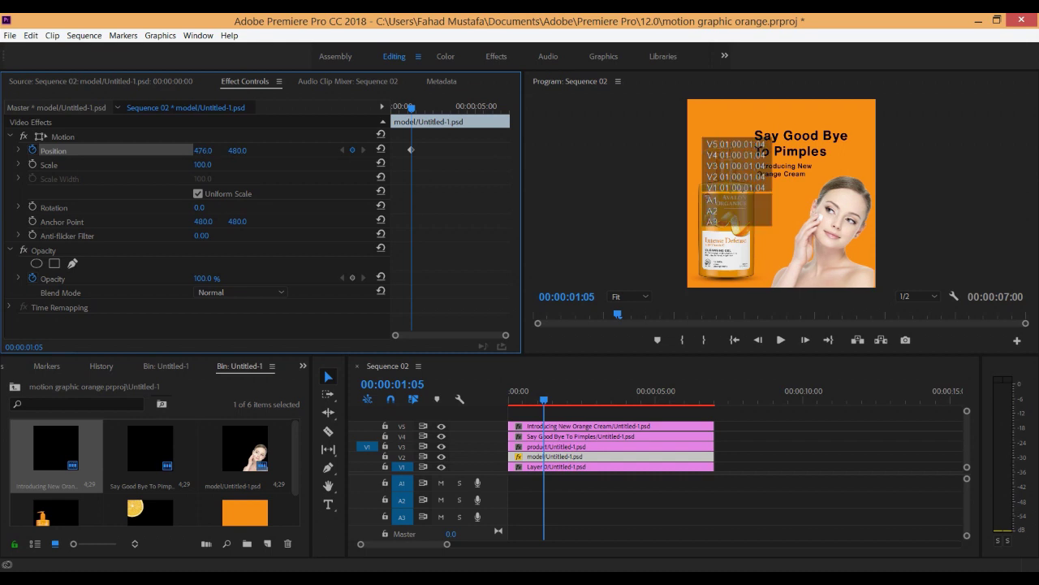
pyautogui.click(205, 150)
pyautogui.press('Return')
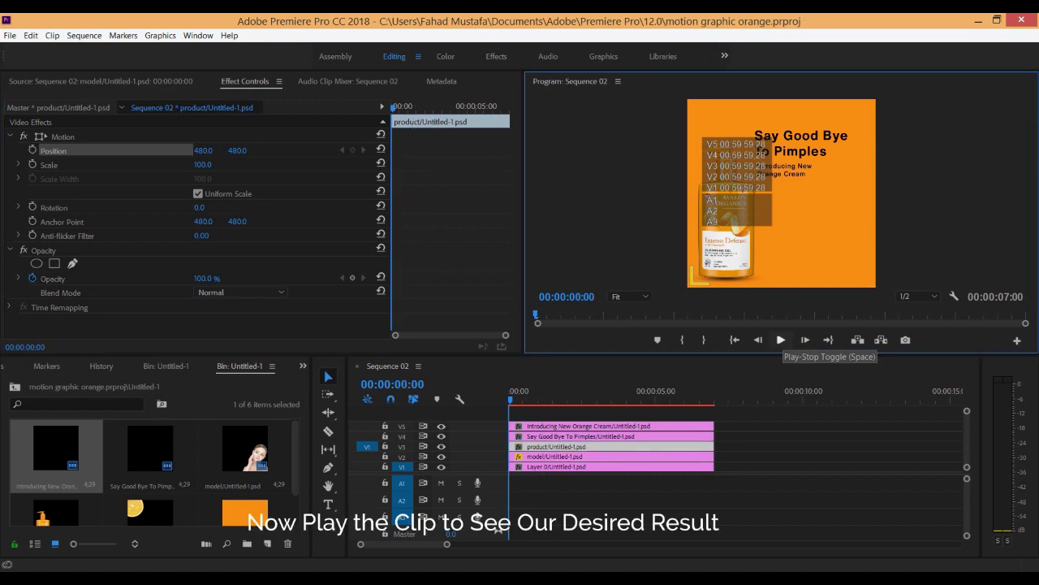
pyautogui.click(782, 339)
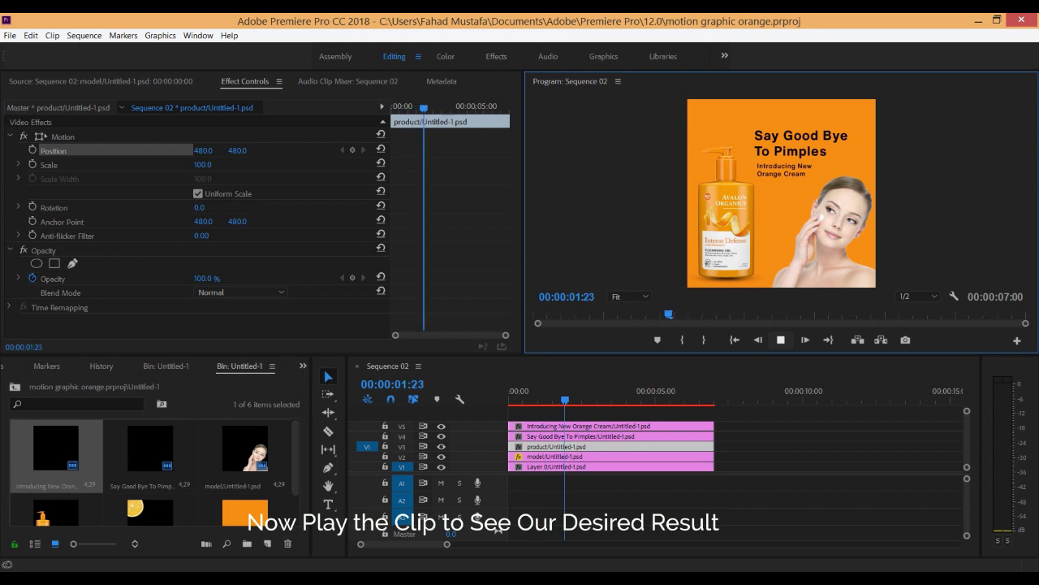
pyautogui.press('space')
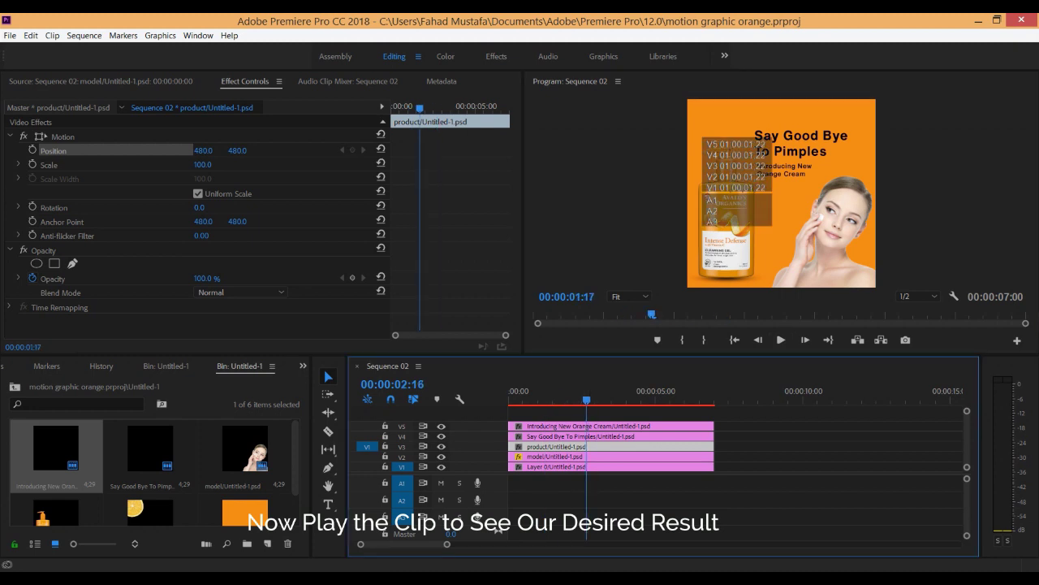
pyautogui.press('Home')
pyautogui.click(567, 446)
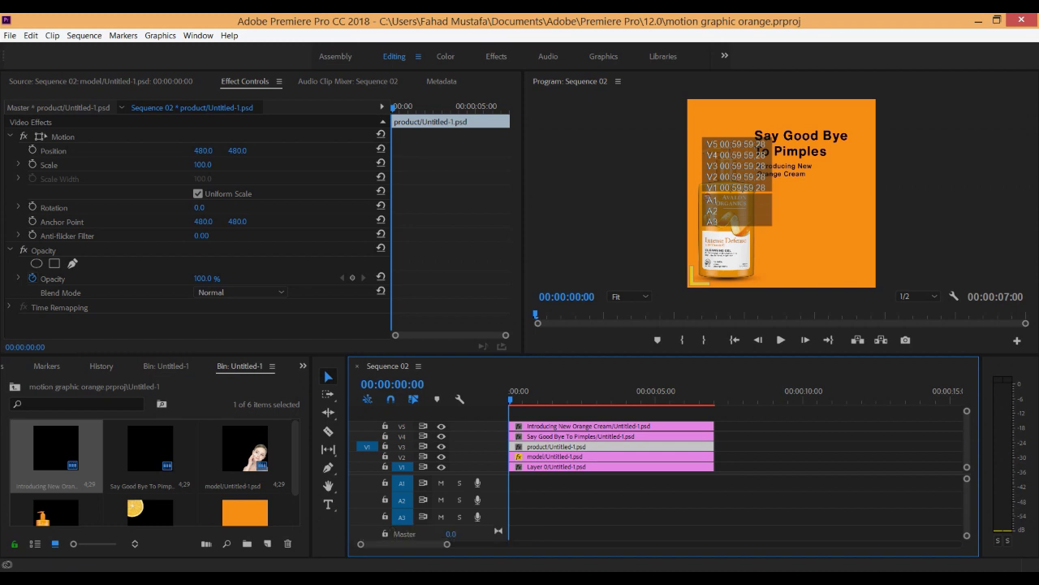
# Push the product bottle just off the left edge, Position X about 138, and preview.
pyautogui.moveTo(202, 151); pyautogui.dragTo(25, 150)
pyautogui.moveTo(202, 150); pyautogui.dragTo(143, 150)
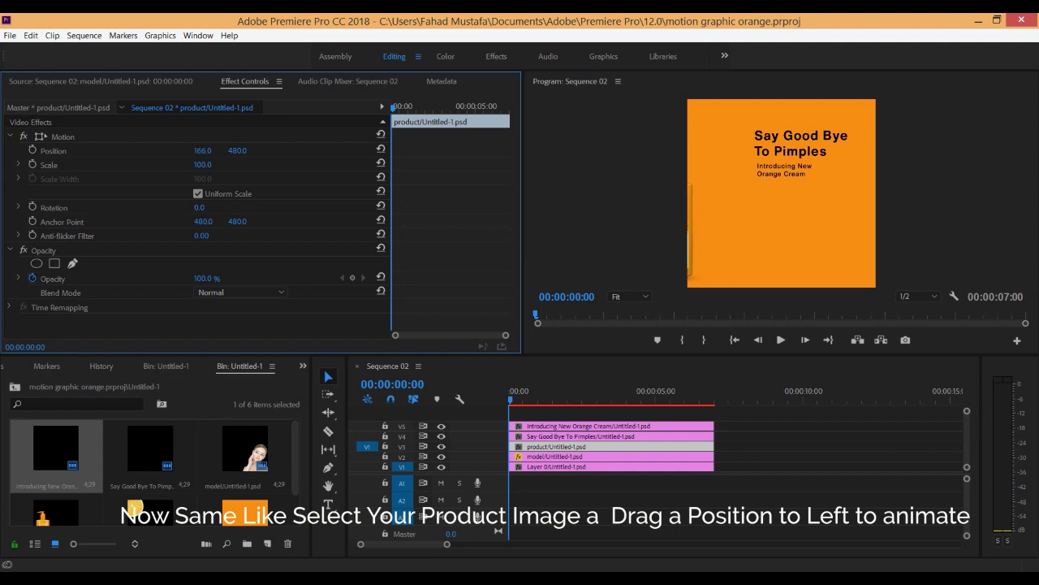
pyautogui.moveTo(144, 150); pyautogui.dragTo(126, 150)
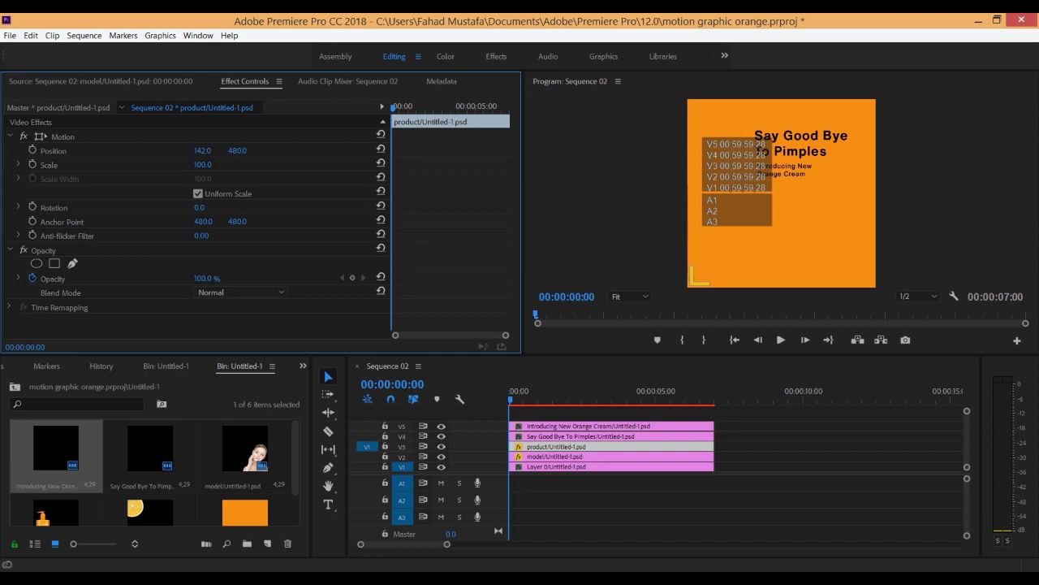
pyautogui.click(204, 150)
pyautogui.press('Return')
pyautogui.moveTo(202, 150); pyautogui.dragTo(200, 150)
pyautogui.press('space')
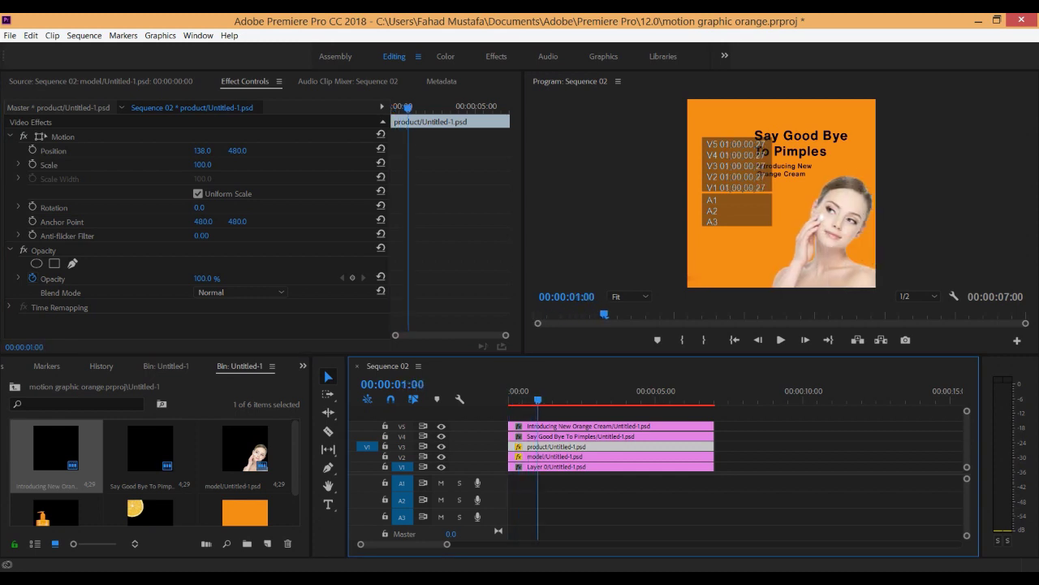
# At 00:00:01:00, keyframe the product's Position at X about 473 and save the project.
pyautogui.press('Left')
pyautogui.press('Left')
pyautogui.press('Left')
pyautogui.press('Left')
pyautogui.press('Right')
pyautogui.press('Right')
pyautogui.press('Right')
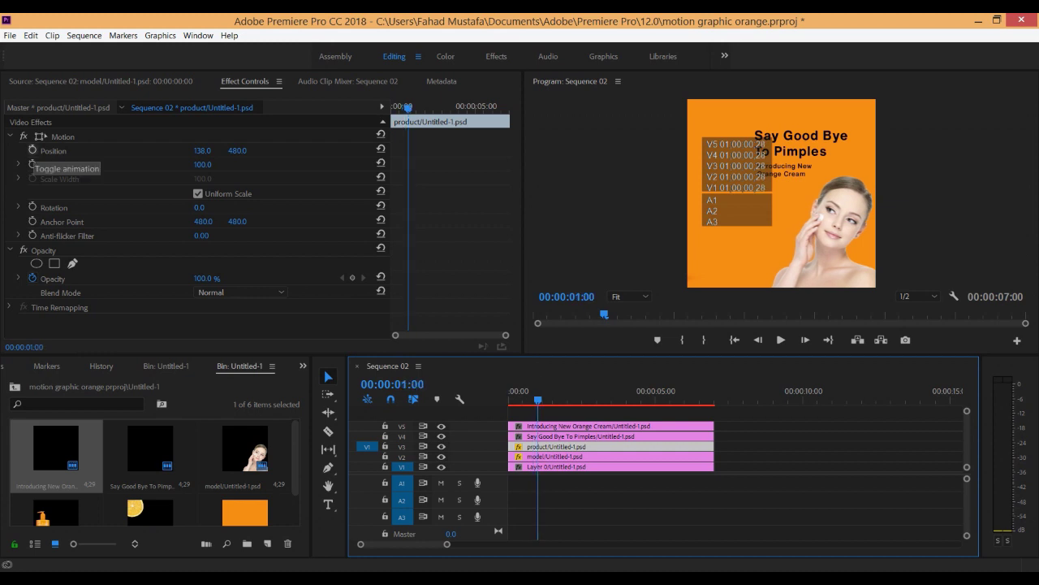
pyautogui.click(32, 151)
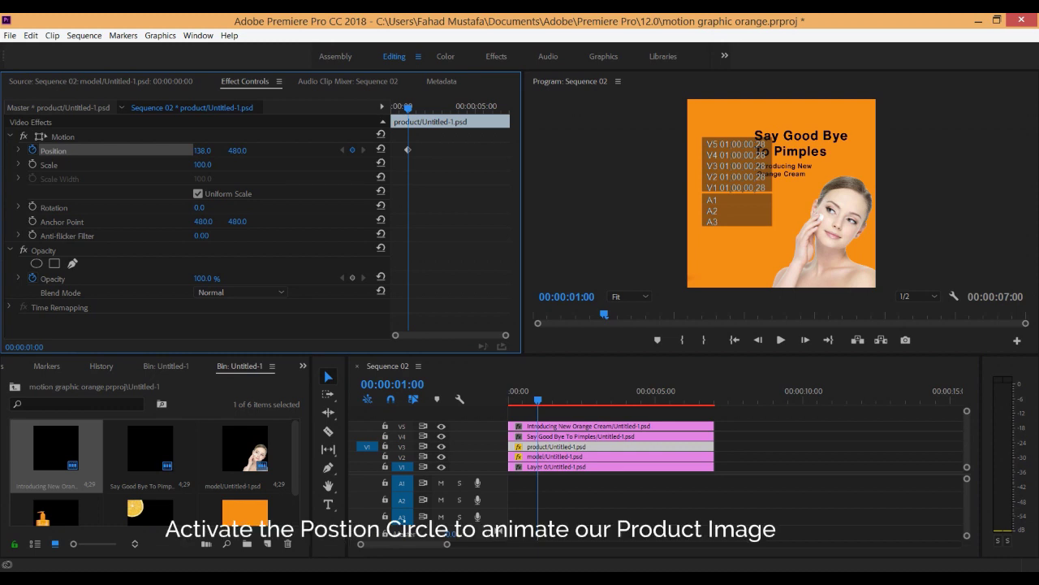
pyautogui.moveTo(203, 150); pyautogui.dragTo(228, 150)
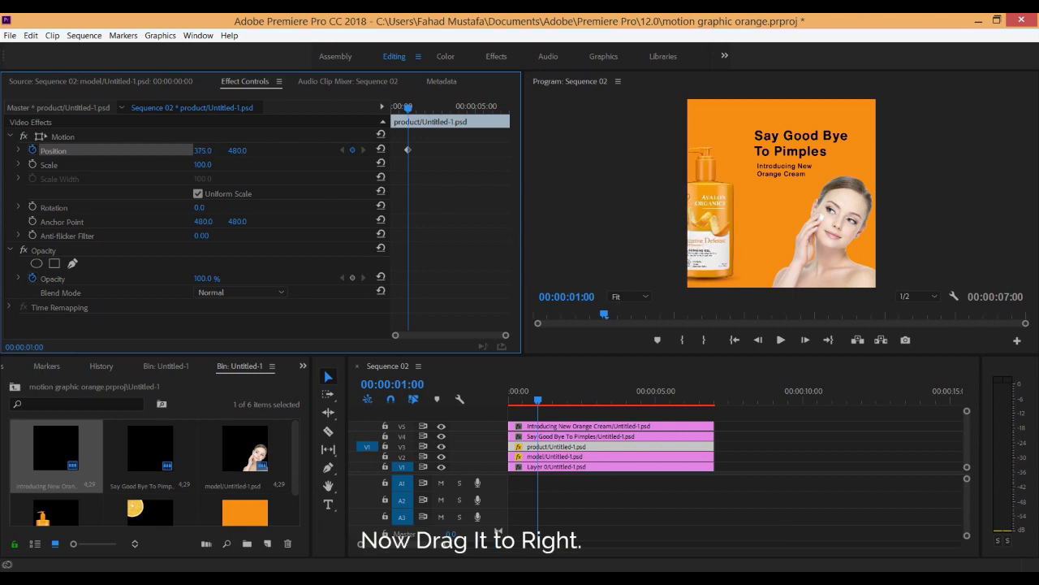
pyautogui.moveTo(714, 211); pyautogui.dragTo(728, 211)
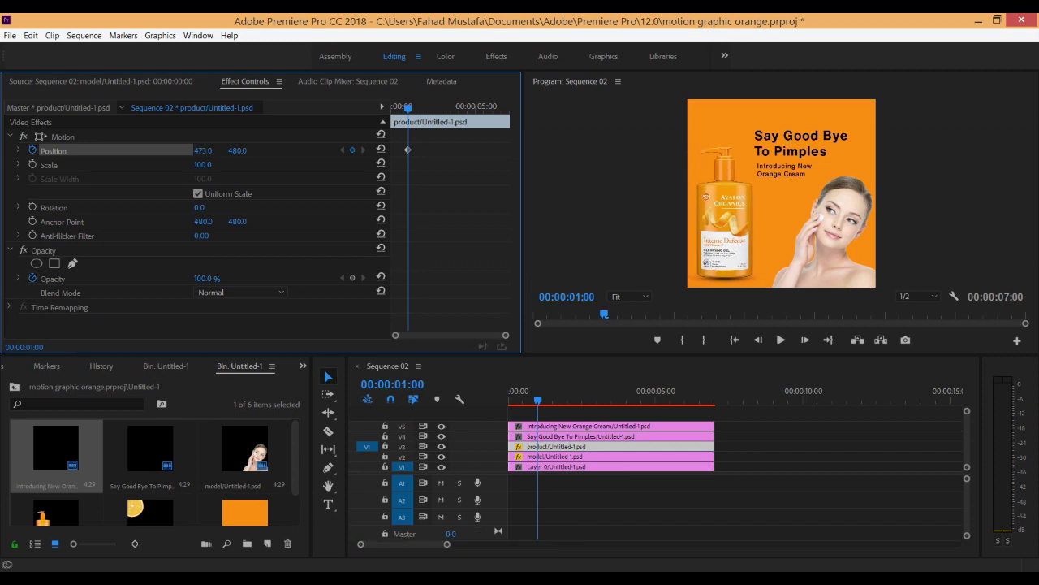
pyautogui.hotkey('ctrl', 's')
pyautogui.press('t')
pyautogui.press('Home')
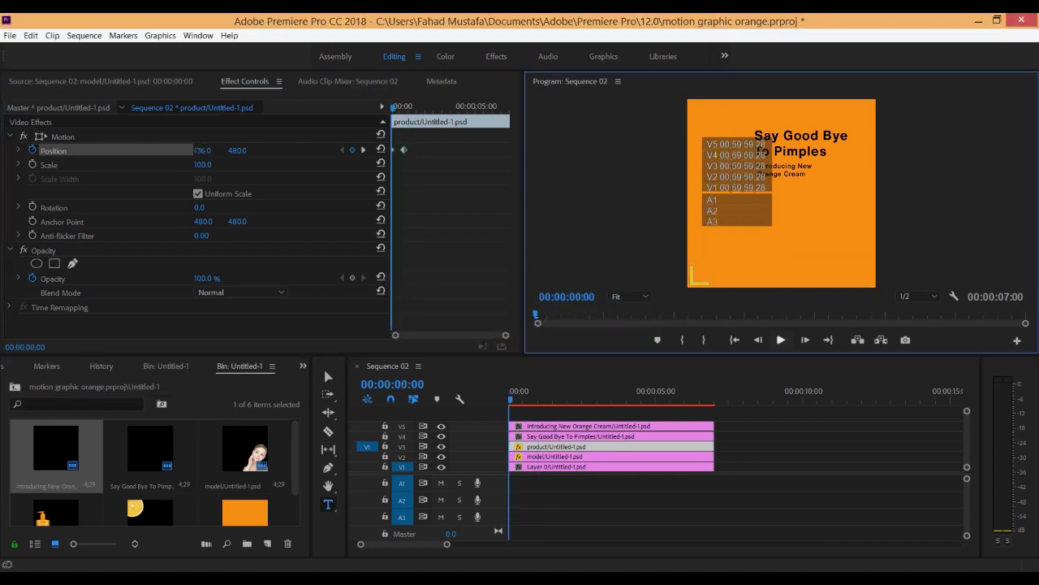
# Set the product's Position keyframe to Temporal Interpolation Ease In, preview, and save.
pyautogui.click(781, 339)
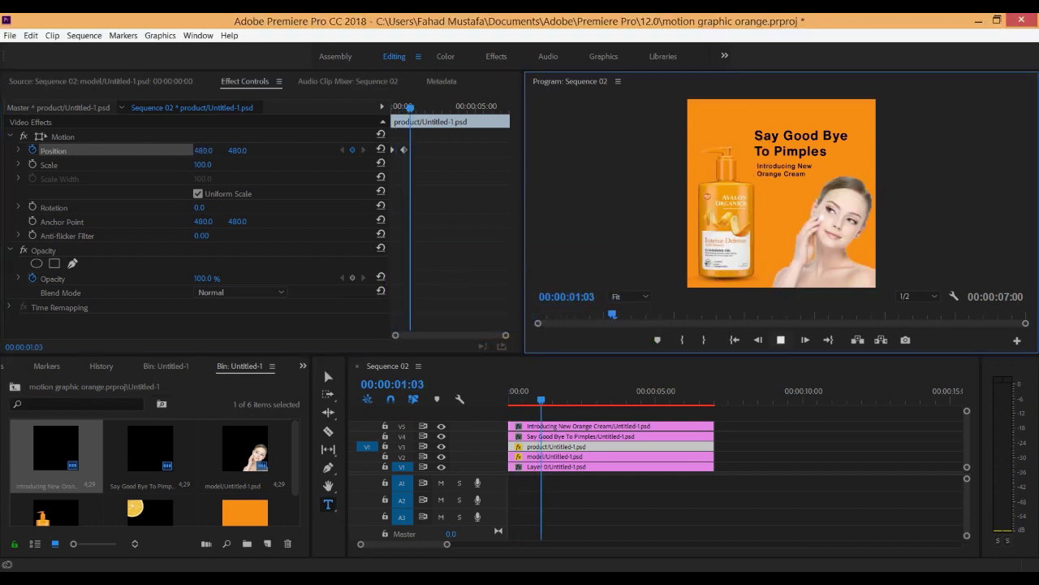
pyautogui.hotkey('ctrl', 's')
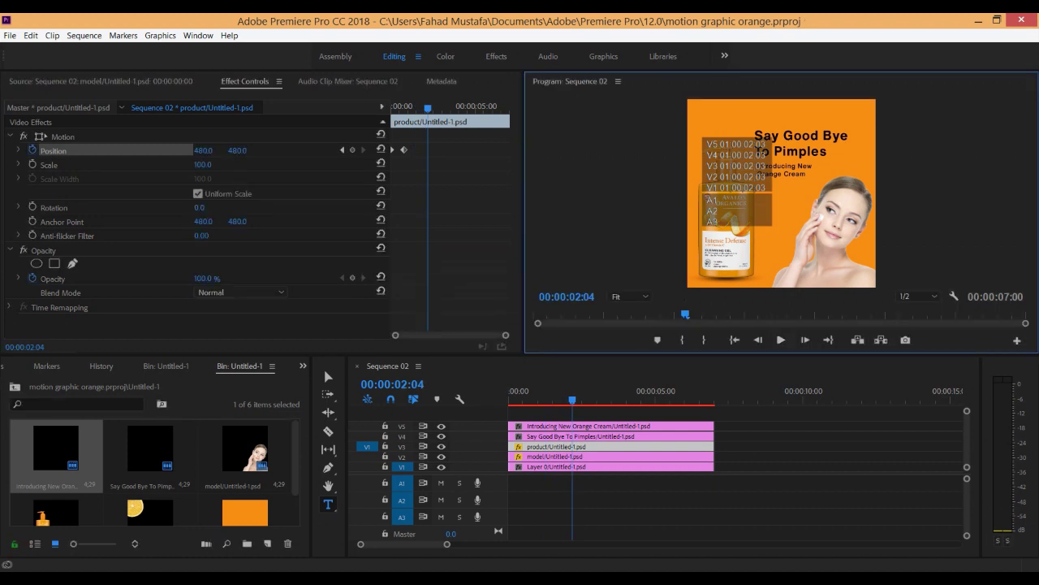
pyautogui.click(393, 106)
pyautogui.rightClick(399, 149)
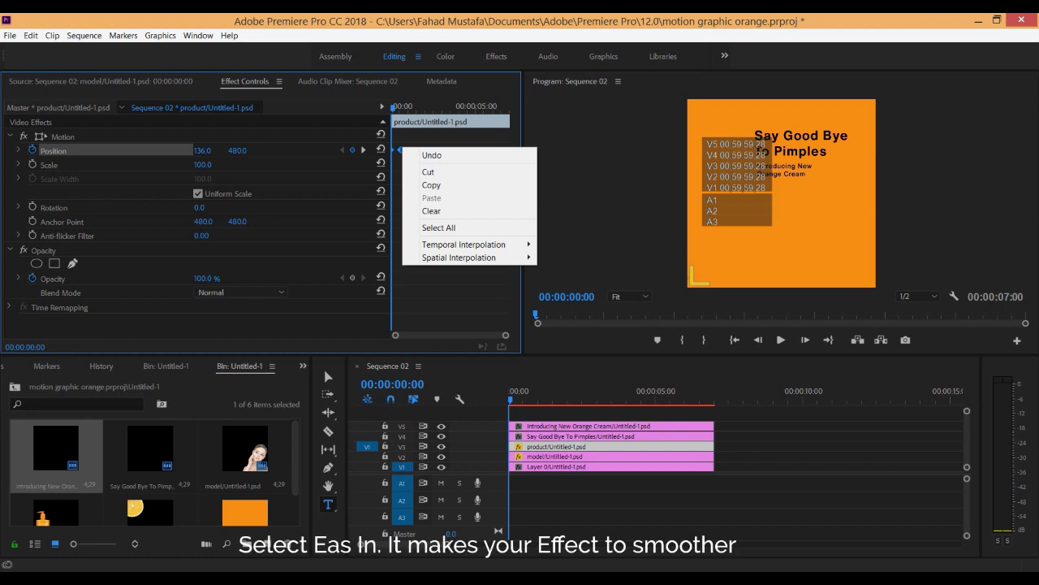
pyautogui.moveTo(459, 258)
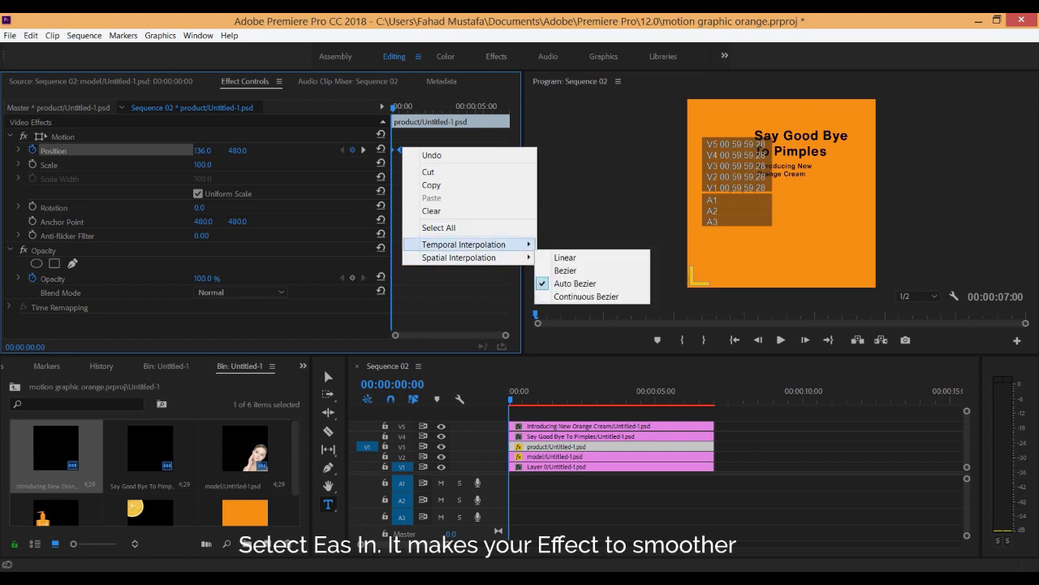
pyautogui.click(564, 312)
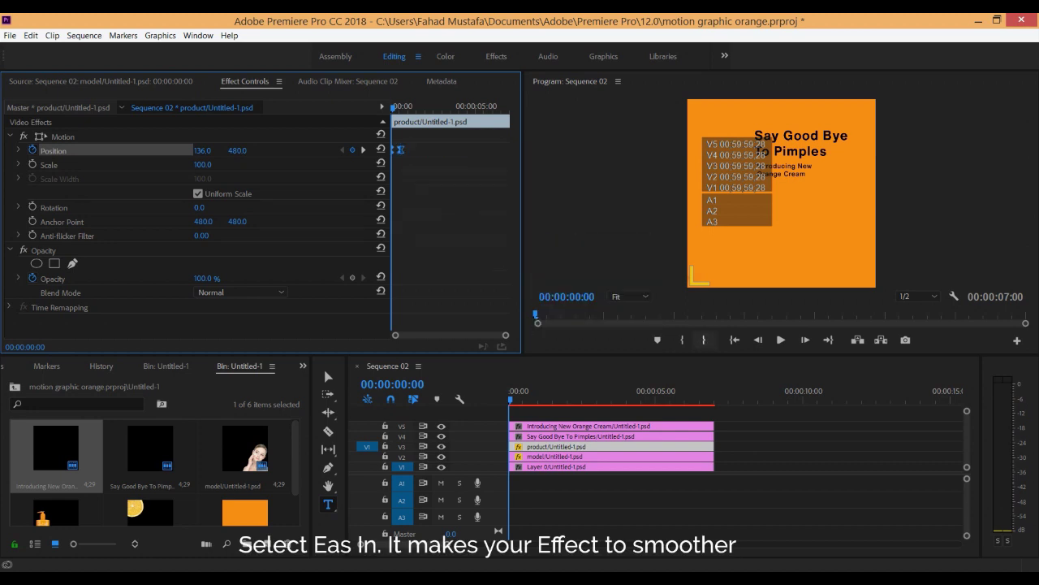
pyautogui.click(780, 340)
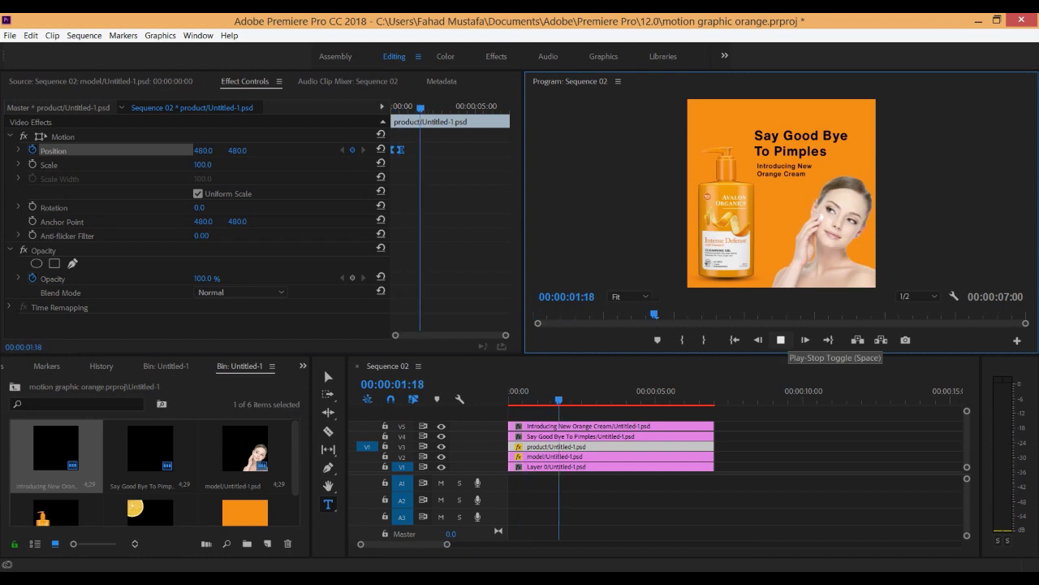
pyautogui.hotkey('ctrl', 's')
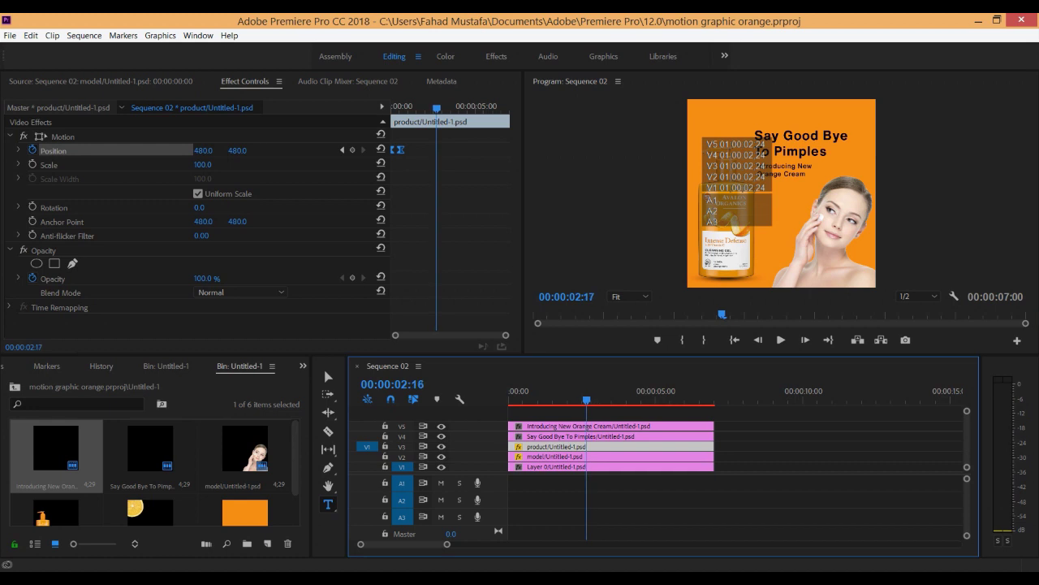
pyautogui.press('Home')
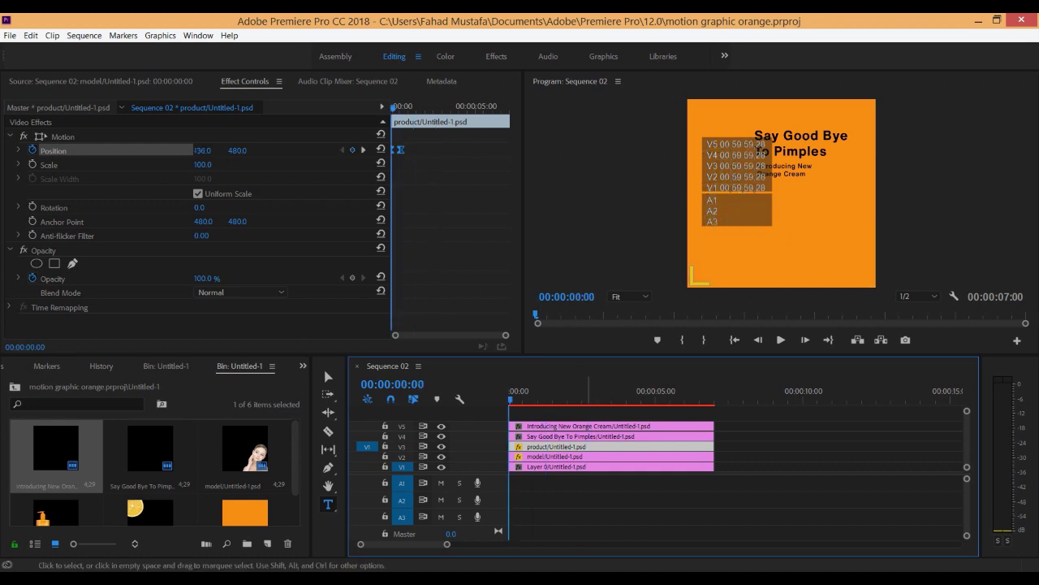
# Shift the product clip on V3 about nine frames later, preview the timing, and save.
pyautogui.moveTo(568, 446); pyautogui.dragTo(578, 446)
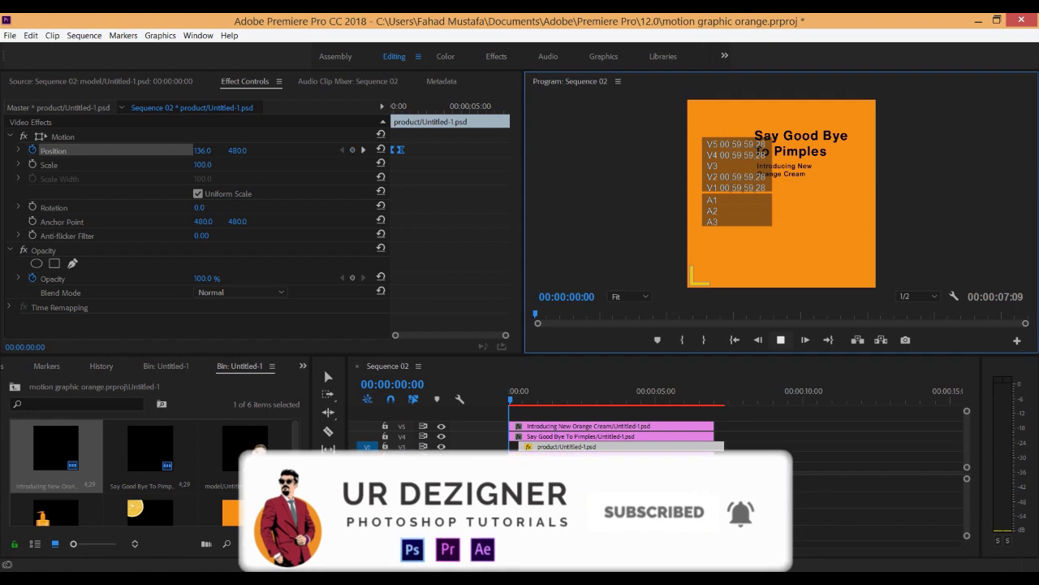
pyautogui.click(780, 340)
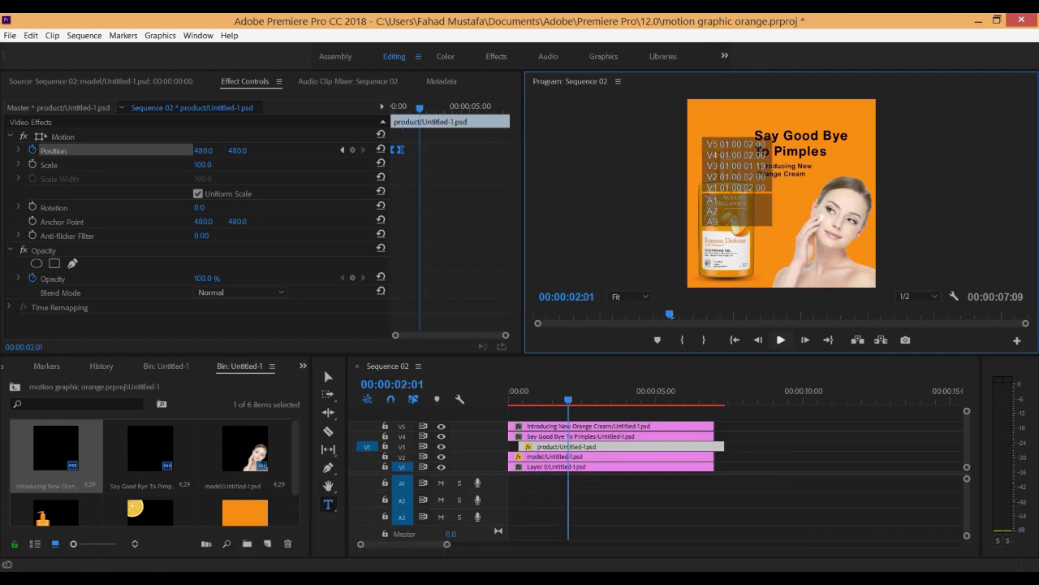
pyautogui.moveTo(579, 394); pyautogui.dragTo(510, 393)
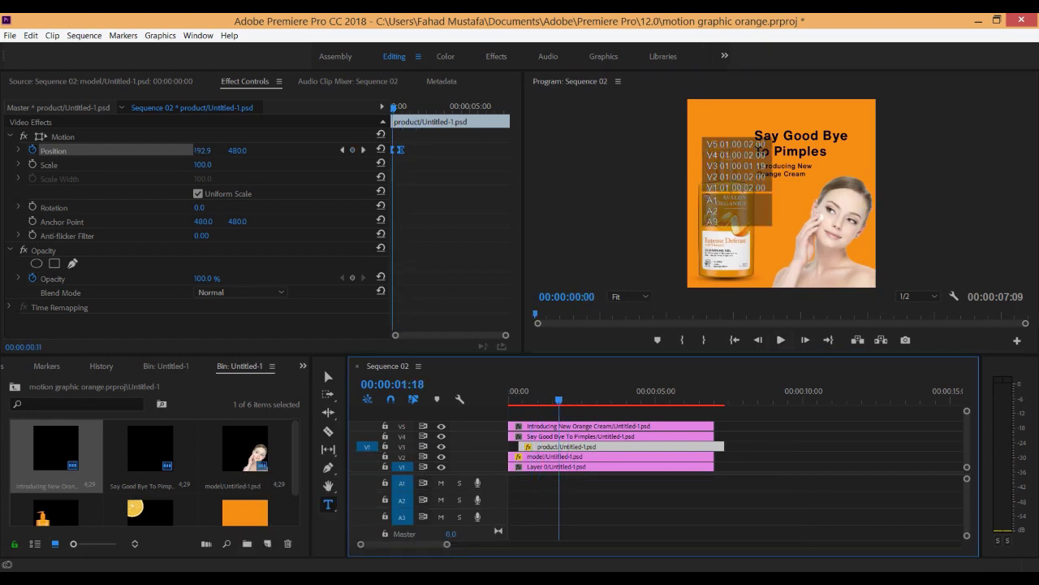
pyautogui.click(780, 339)
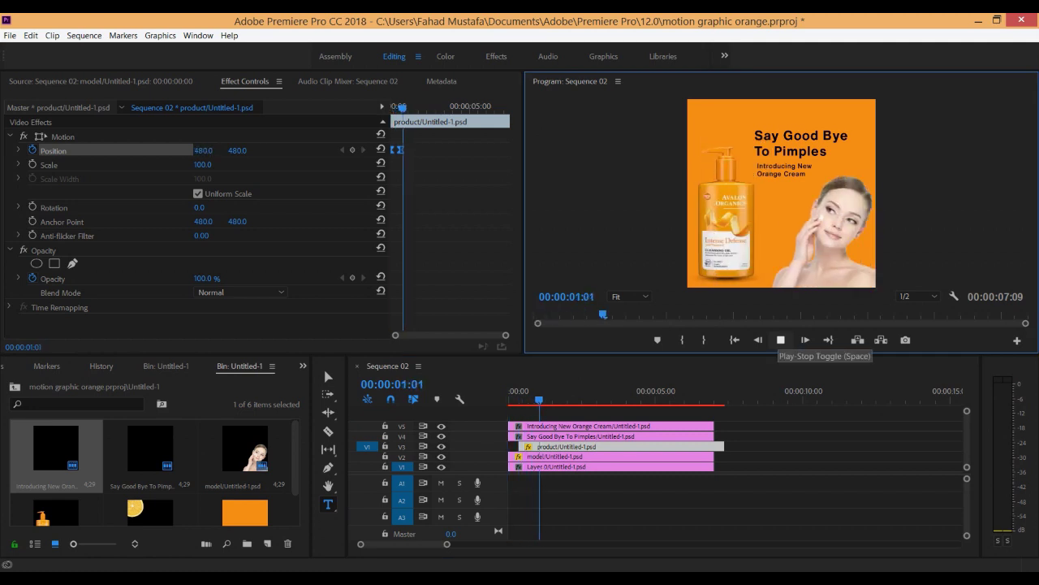
pyautogui.hotkey('ctrl', 's')
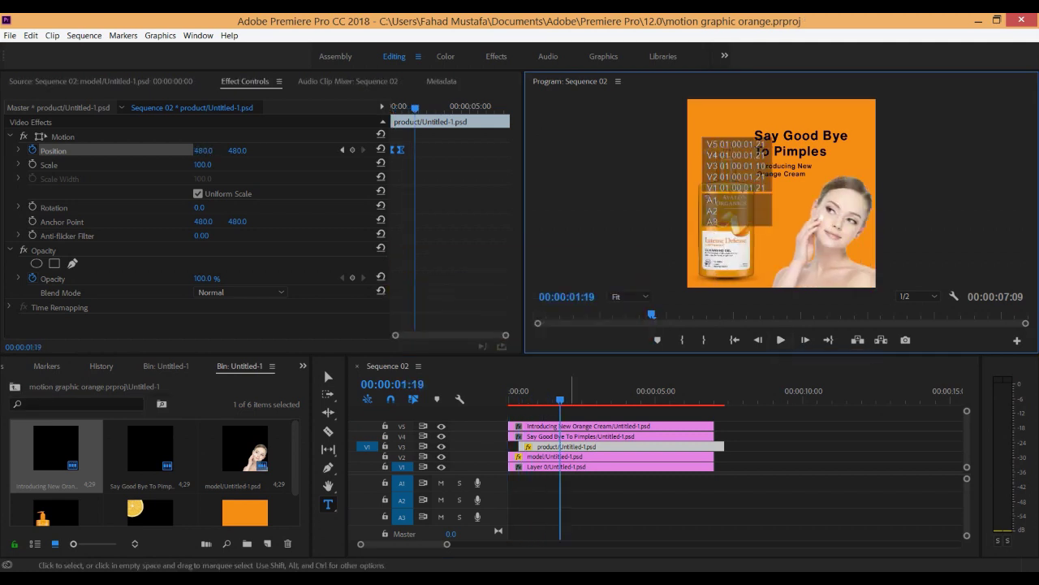
pyautogui.click(566, 440)
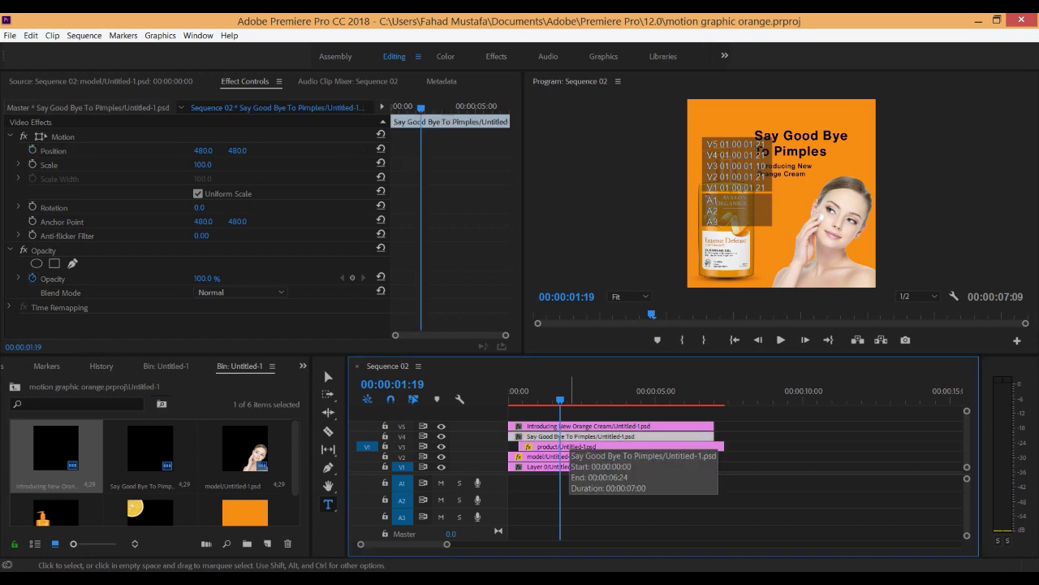
# Nudge the Say Good Bye To Pimples clip slightly later on the timeline.
pyautogui.hotkey('shift', '1')
pyautogui.moveTo(566, 437); pyautogui.dragTo(576, 437)
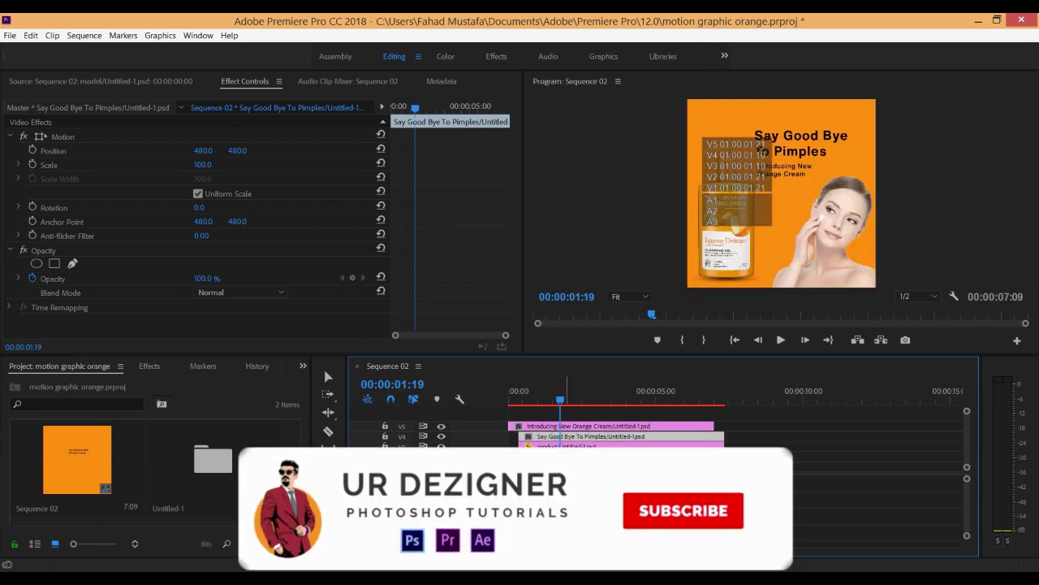
pyautogui.press('Home')
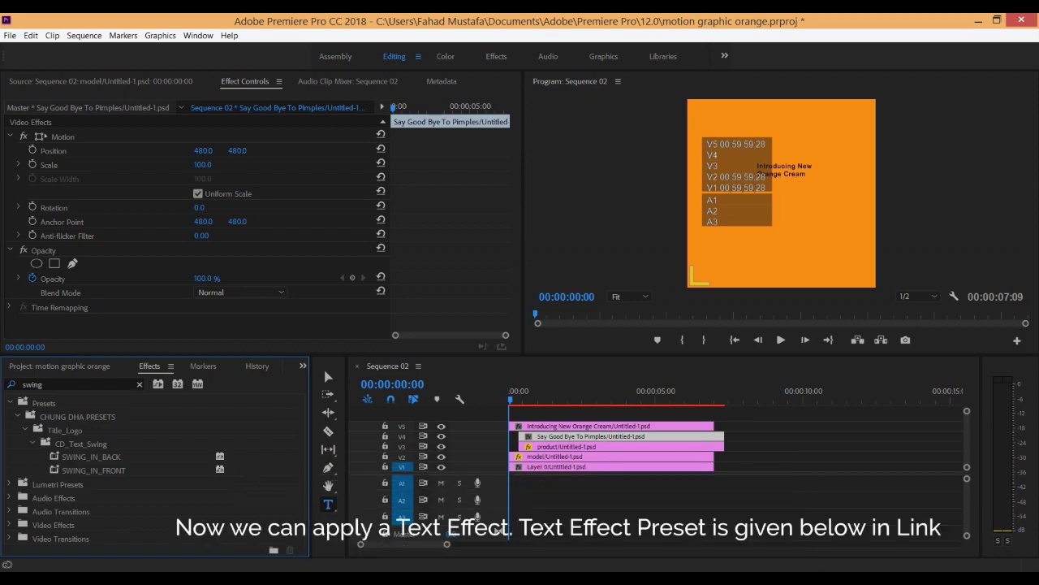
# Apply SWING_IN_FRONT to the headline clip, save, and shift the Introducing New Orange Cream clip slightly.
pyautogui.click(93, 470)
pyautogui.moveTo(93, 470); pyautogui.dragTo(568, 436)
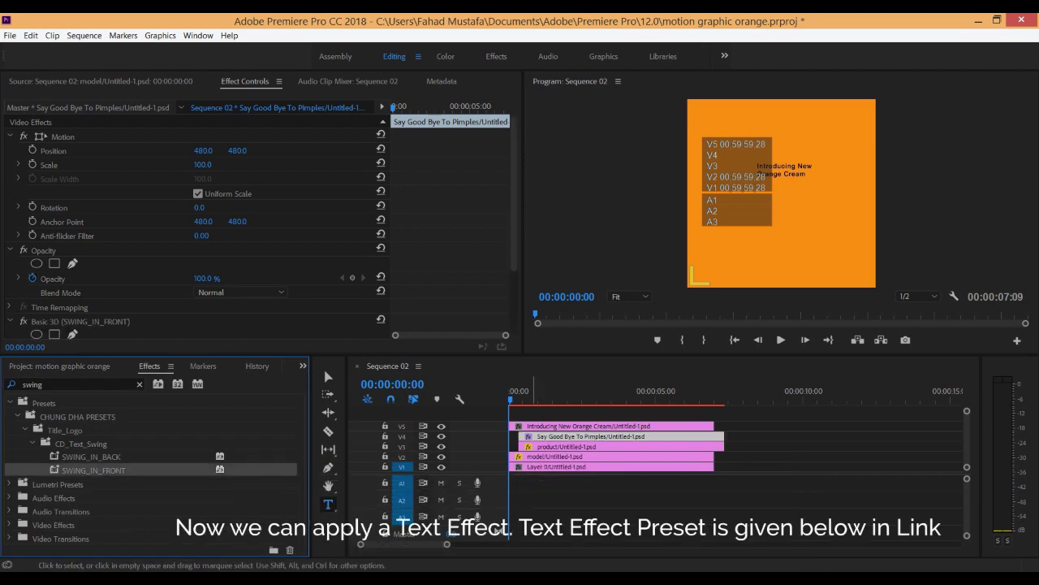
pyautogui.click(781, 340)
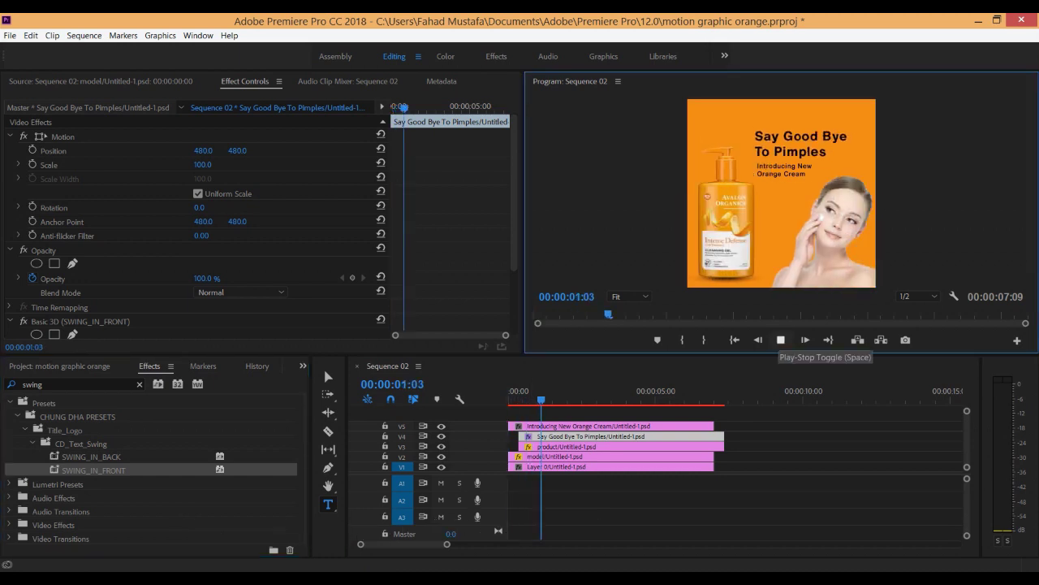
pyautogui.click(781, 339)
pyautogui.hotkey('ctrl', 's')
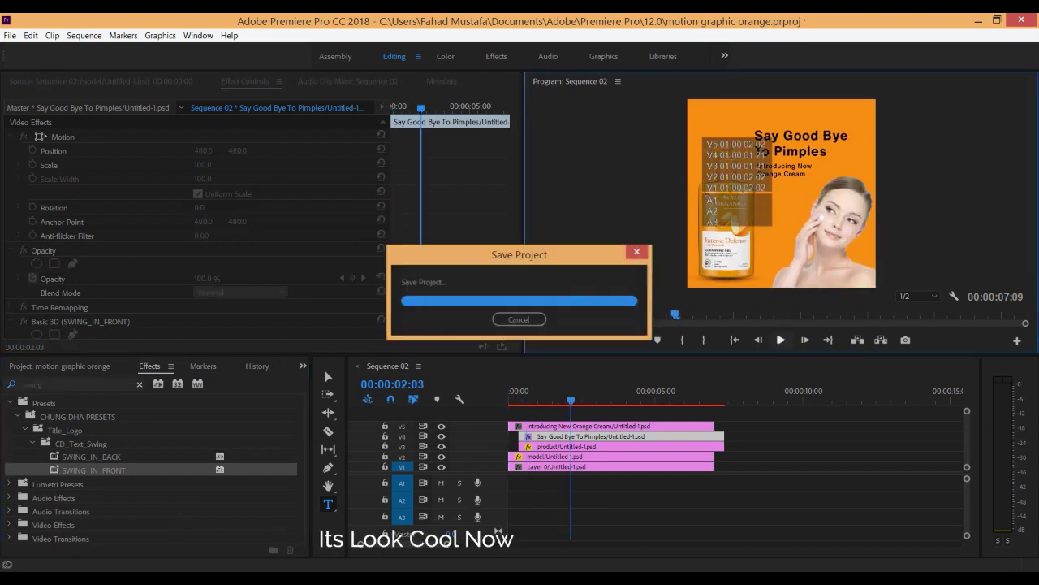
pyautogui.moveTo(578, 426)
pyautogui.mouseDown()
pyautogui.moveTo(587, 416)
pyautogui.moveTo(573, 428)
pyautogui.mouseUp()
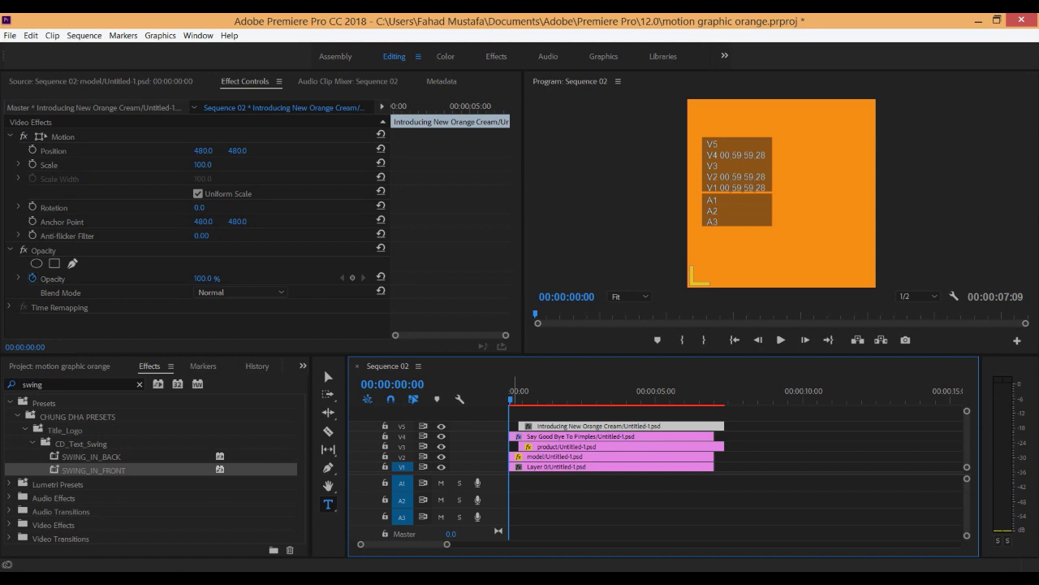
# Drop the SWING_IN_BACK preset onto the V5 Introducing New Orange Cream clip and preview it.
pyautogui.moveTo(91, 456); pyautogui.dragTo(568, 425)
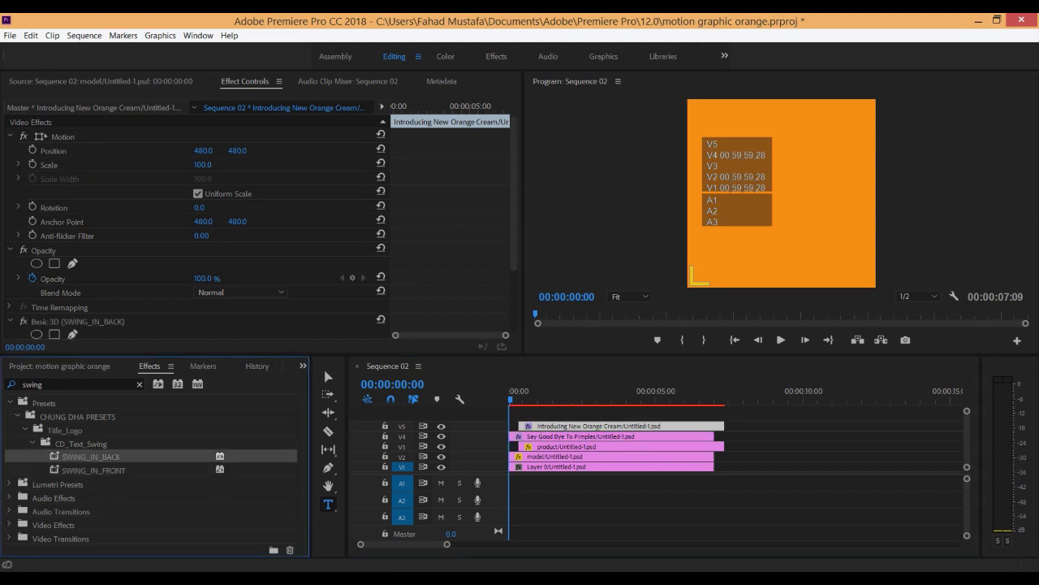
pyautogui.click(781, 339)
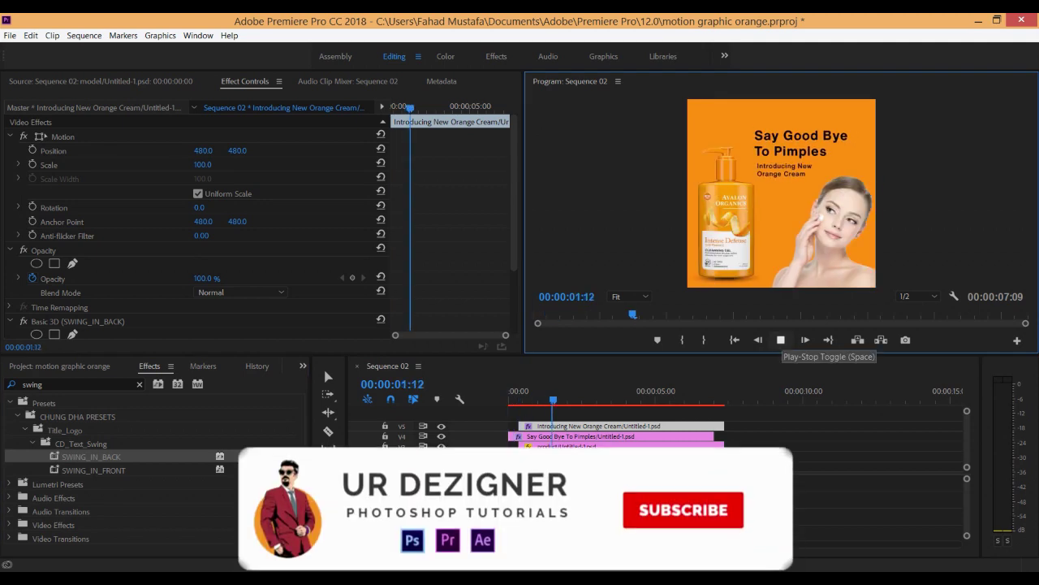
# Shift the Introducing New Orange Cream clip's start and trim its end to 7 seconds, previewing each change.
pyautogui.click(622, 479)
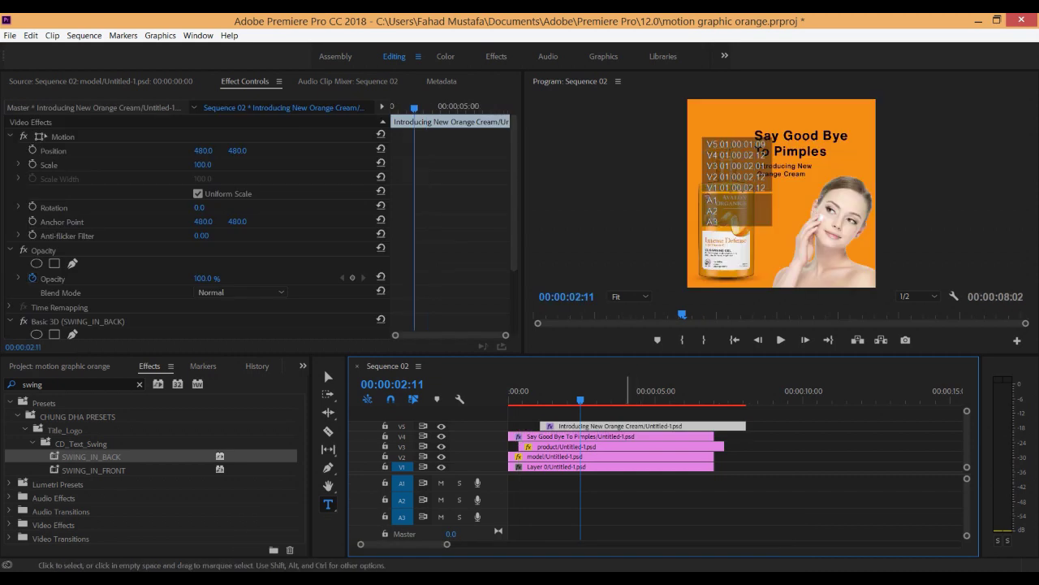
pyautogui.press('Home')
pyautogui.click(780, 340)
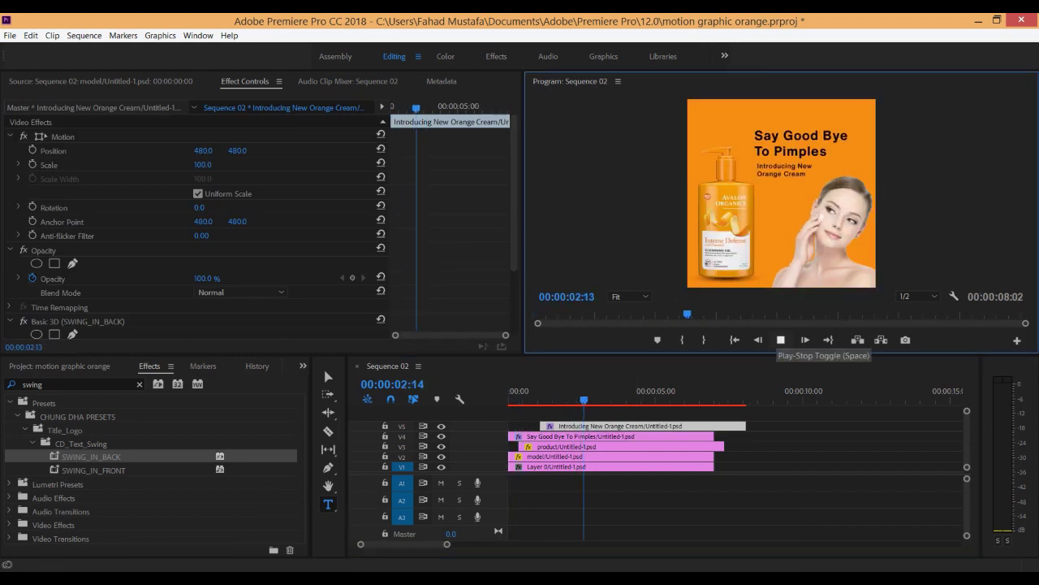
pyautogui.moveTo(745, 426); pyautogui.dragTo(714, 446)
pyautogui.press('Home')
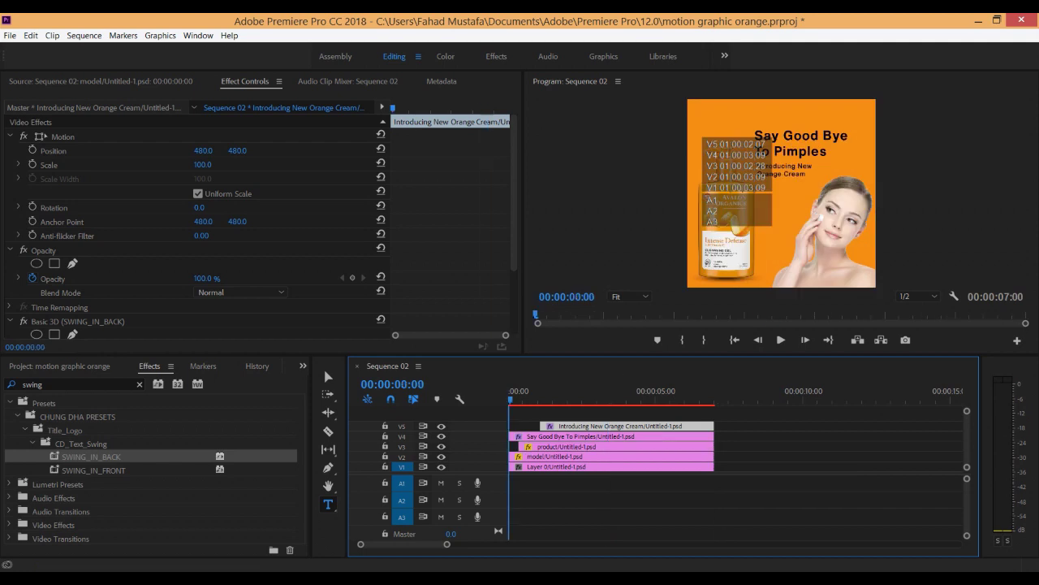
pyautogui.click(781, 339)
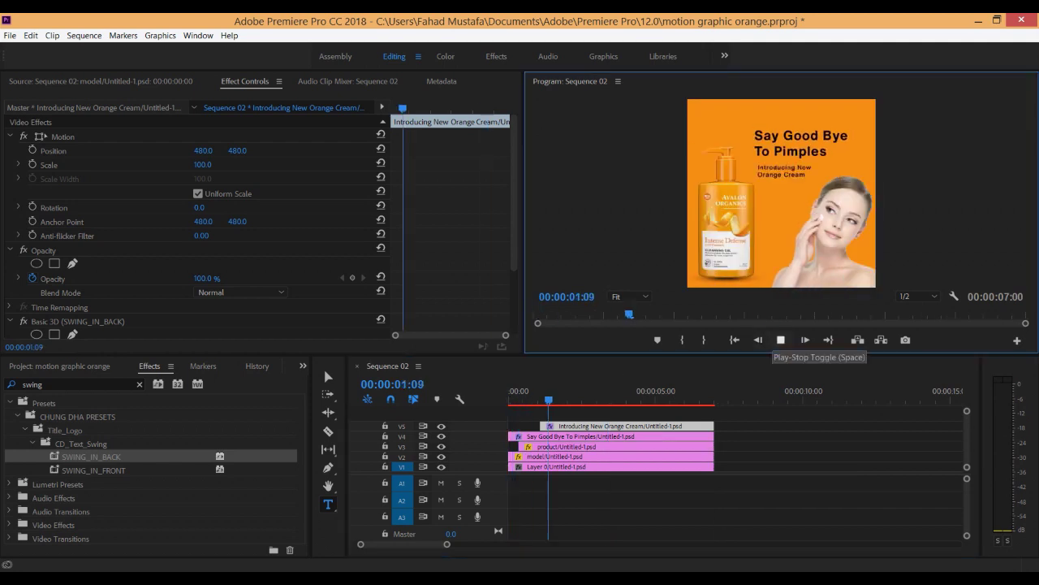
pyautogui.moveTo(557, 446); pyautogui.dragTo(549, 430)
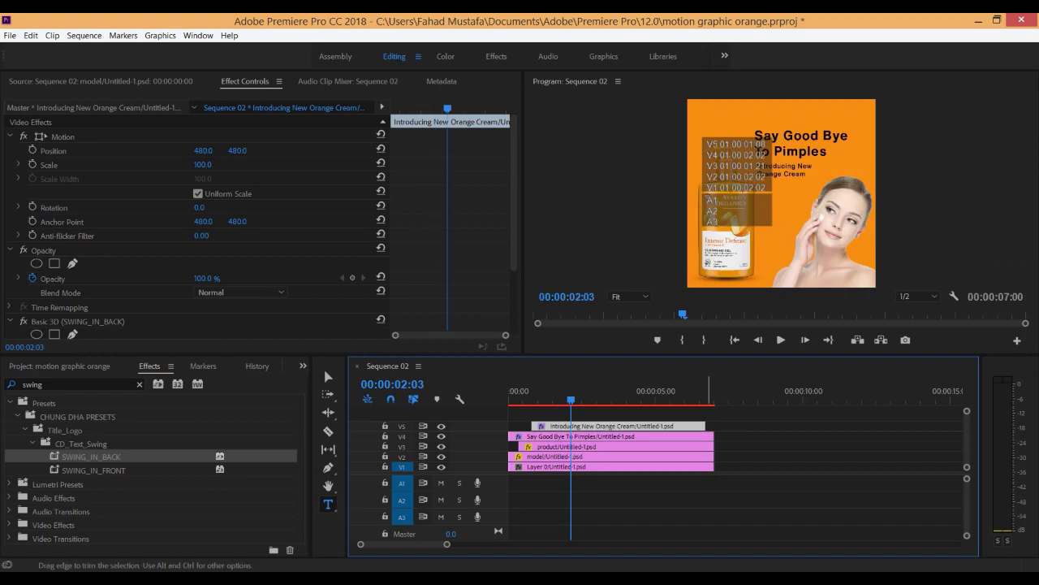
pyautogui.moveTo(705, 425); pyautogui.dragTo(714, 426)
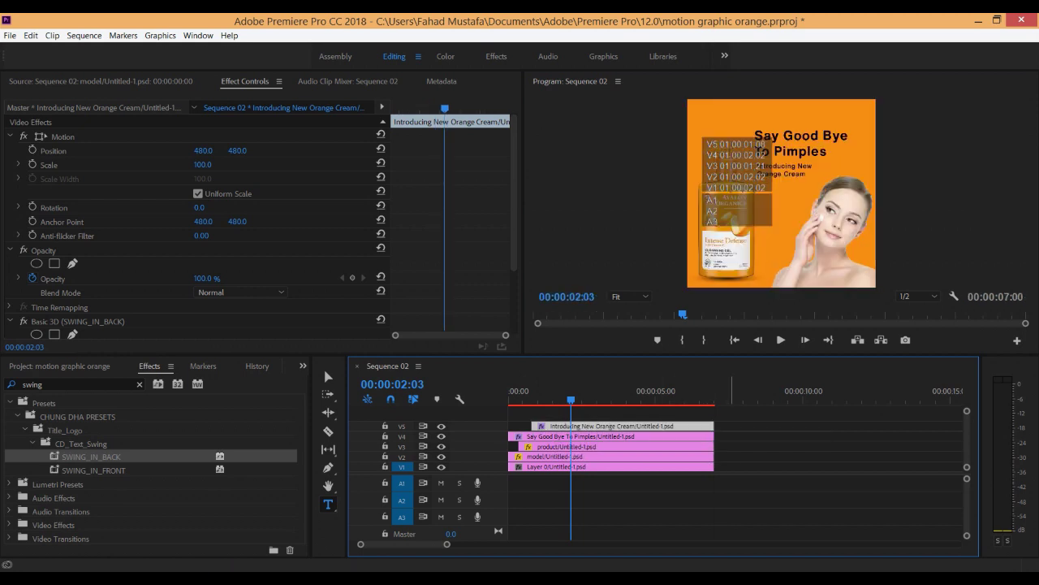
pyautogui.press('Home')
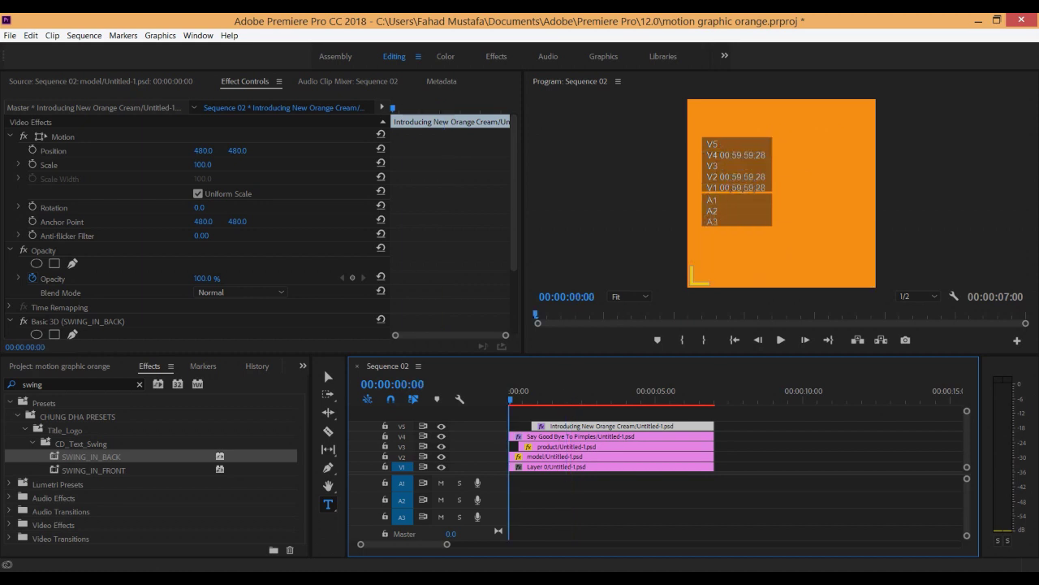
# Extend the orange-slice Layer 1 clip on V2 to the full 7 seconds and preview it.
pyautogui.click(780, 340)
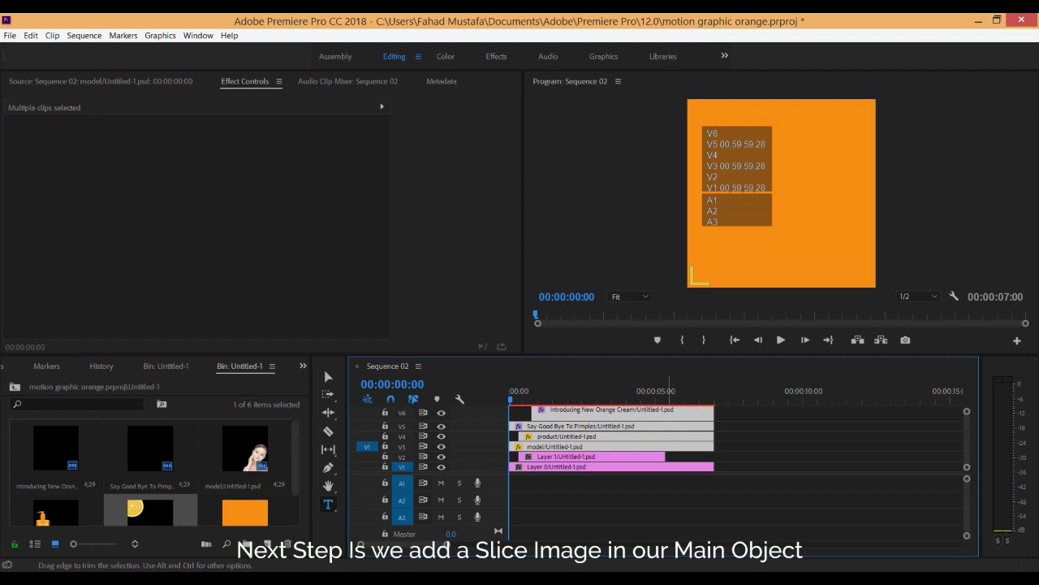
pyautogui.moveTo(666, 457); pyautogui.dragTo(713, 456)
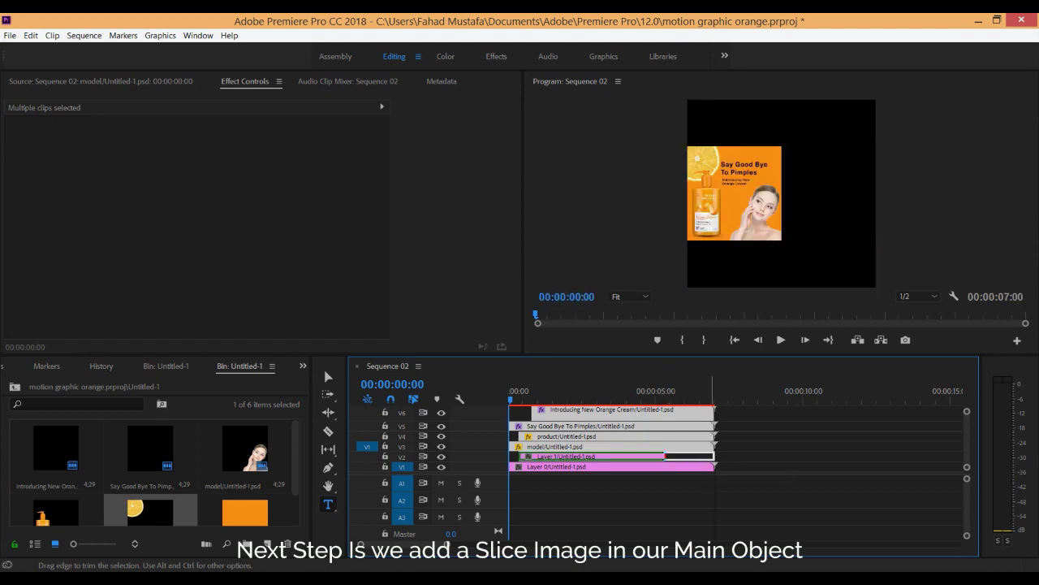
pyautogui.click(780, 339)
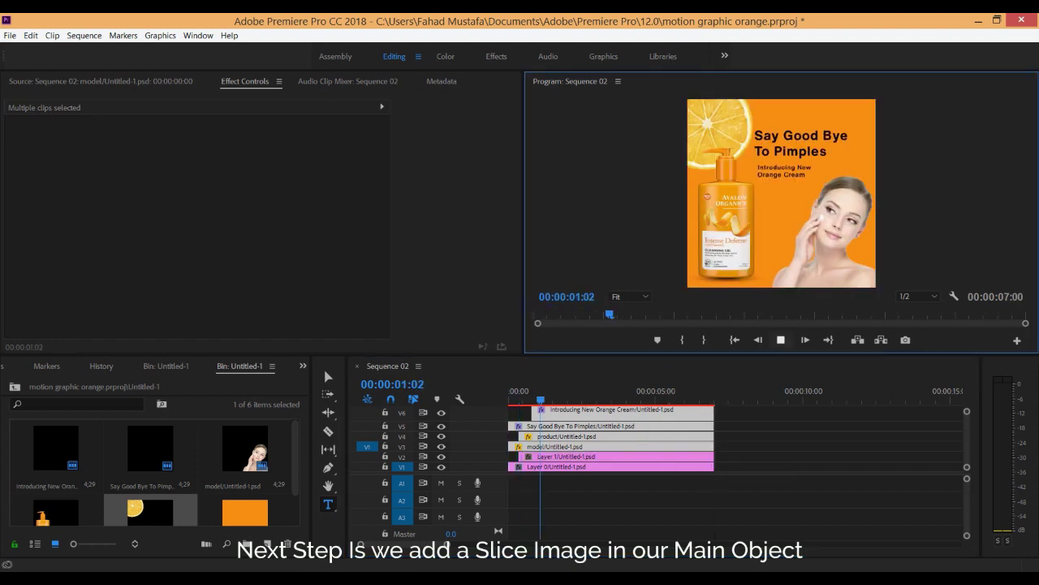
pyautogui.click(780, 340)
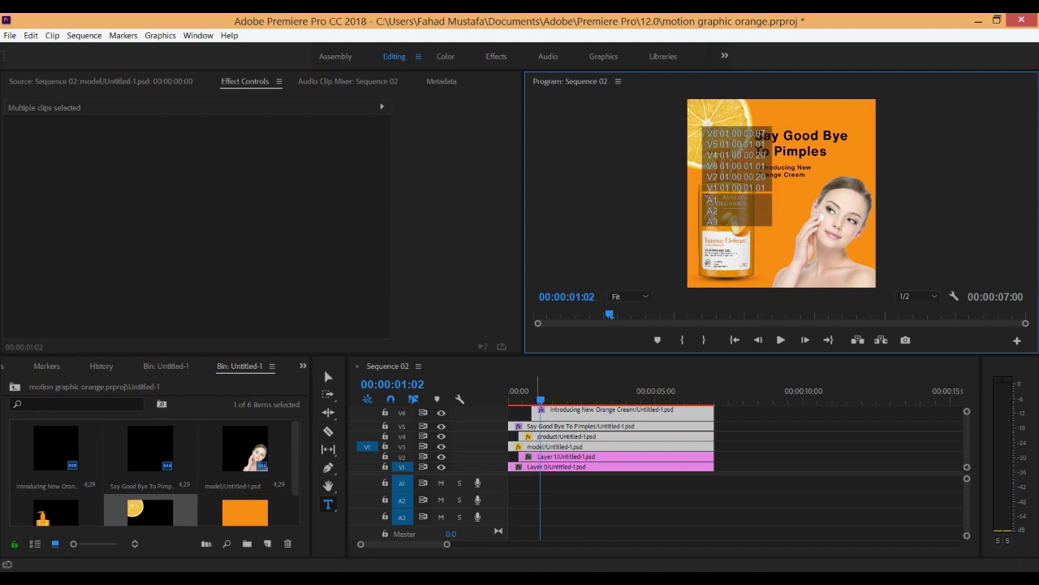
pyautogui.press('Home')
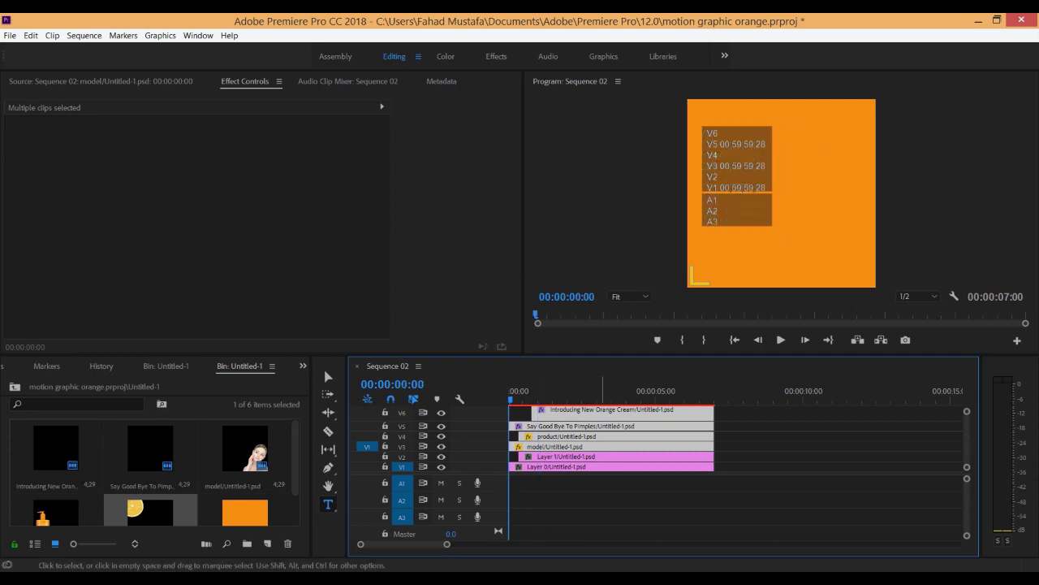
pyautogui.click(569, 457)
pyautogui.press('space')
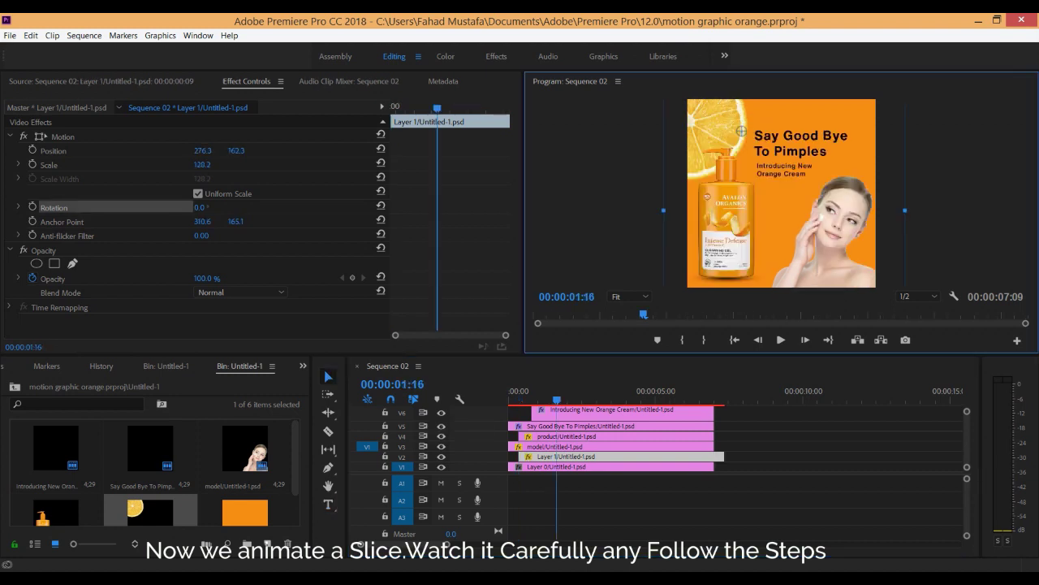
# Move the slice's anchor point to its corner, start the clip at 00:00, and keyframe Rotation at -98°.
pyautogui.moveTo(741, 131); pyautogui.dragTo(689, 120)
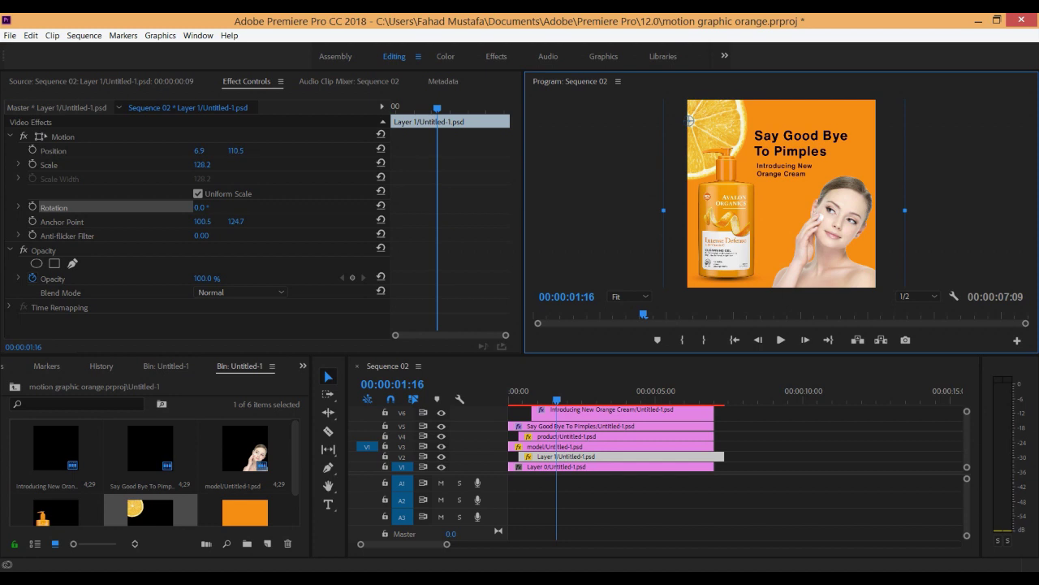
pyautogui.hotkey('shift', '3')
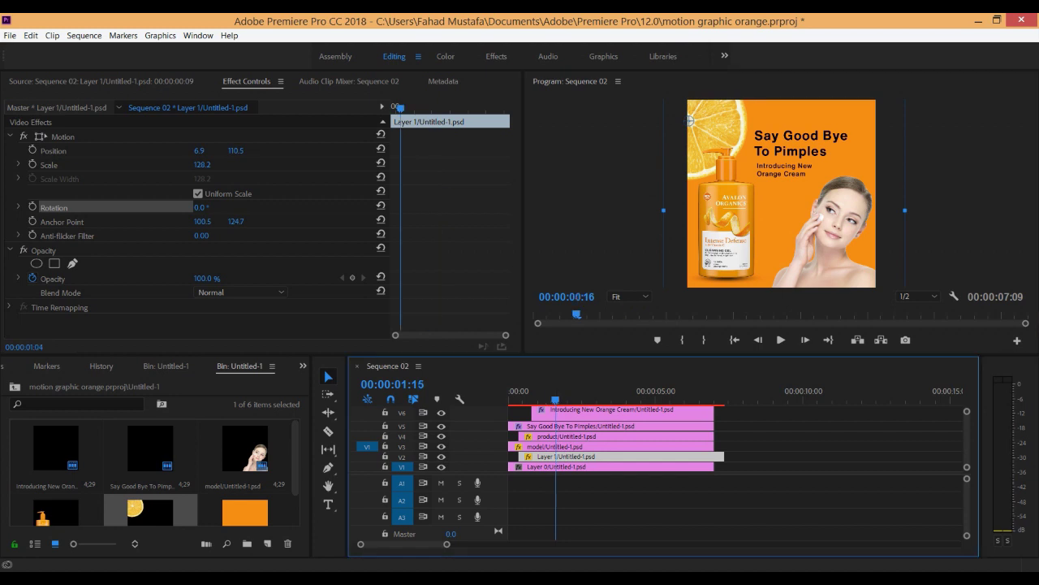
pyautogui.press('Home')
pyautogui.moveTo(568, 457); pyautogui.dragTo(560, 456)
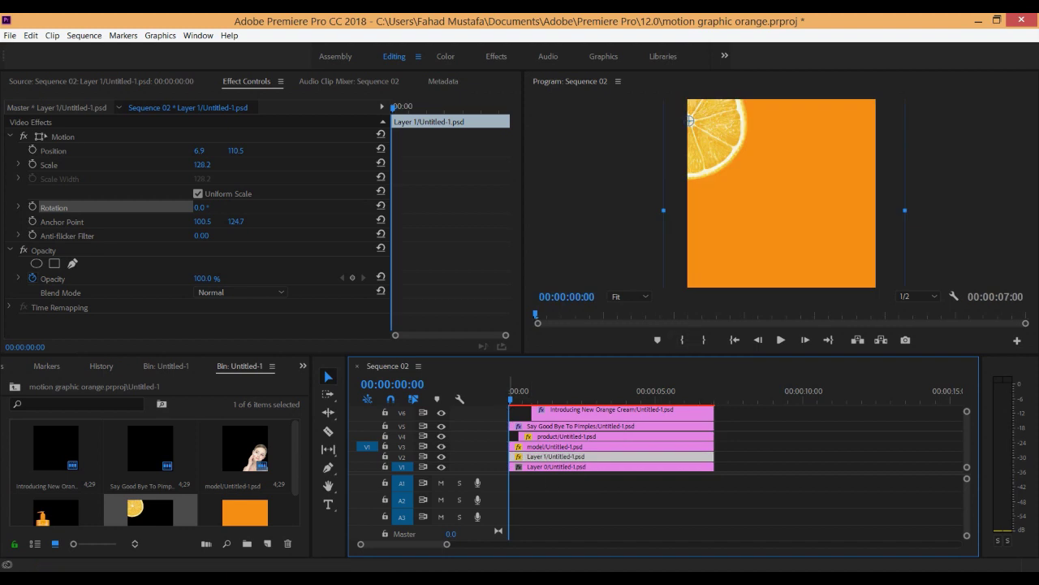
pyautogui.click(32, 207)
pyautogui.press('space')
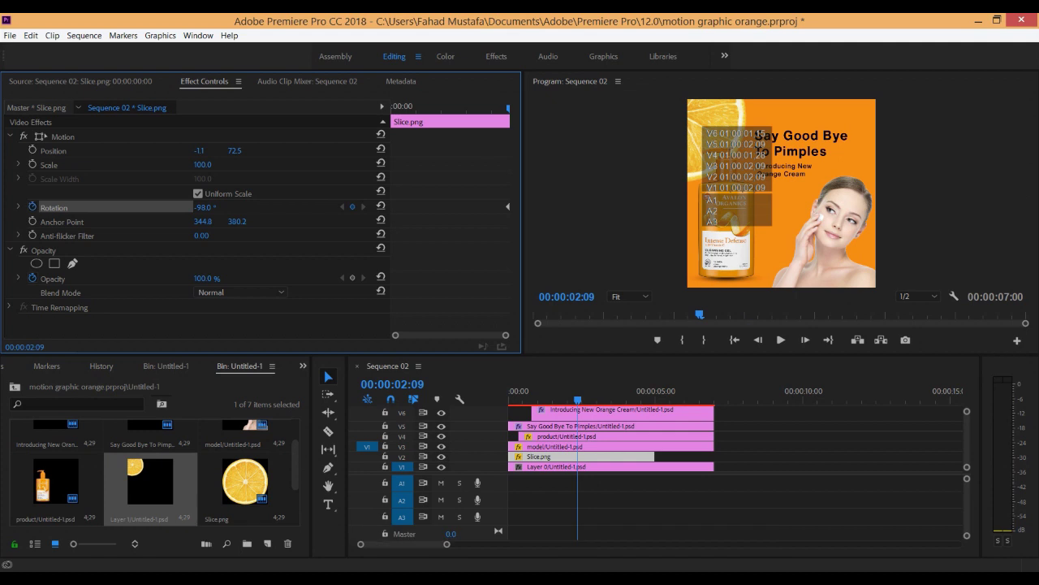
# Set the slice's end Rotation keyframe toward 99° and play the spin from the start.
pyautogui.moveTo(202, 207); pyautogui.dragTo(292, 207)
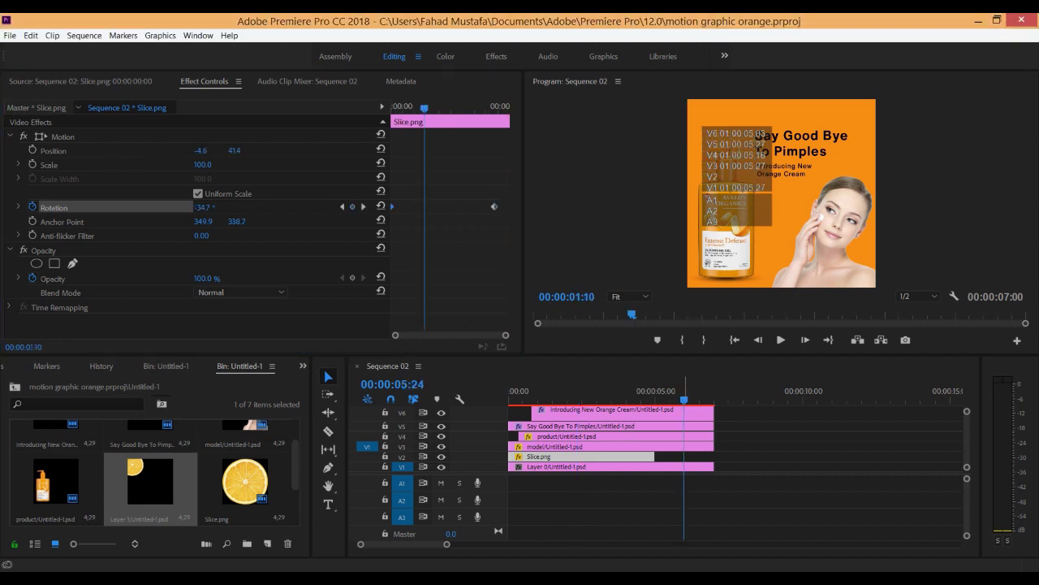
pyautogui.press('Home')
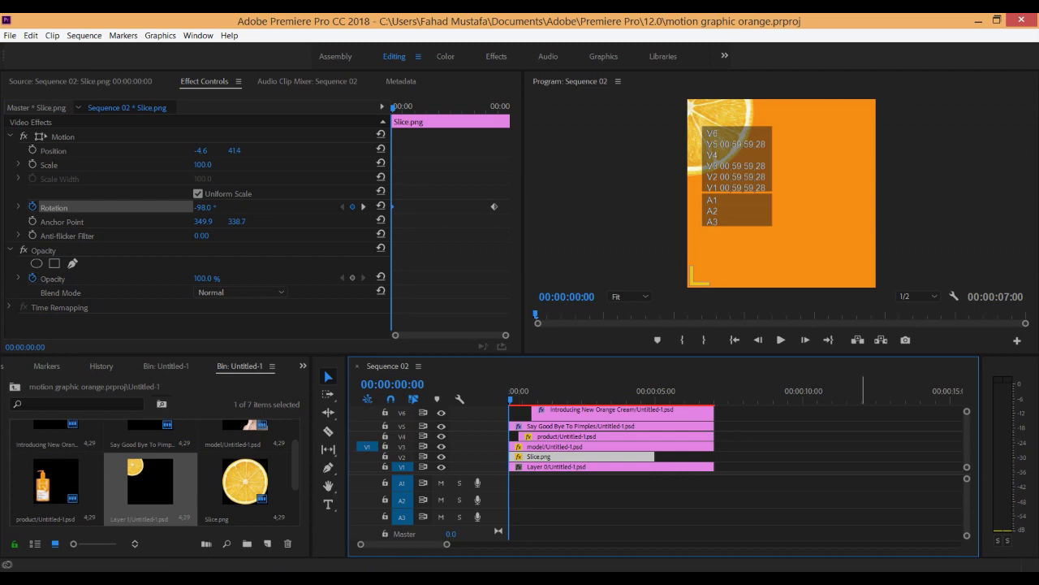
pyautogui.click(781, 339)
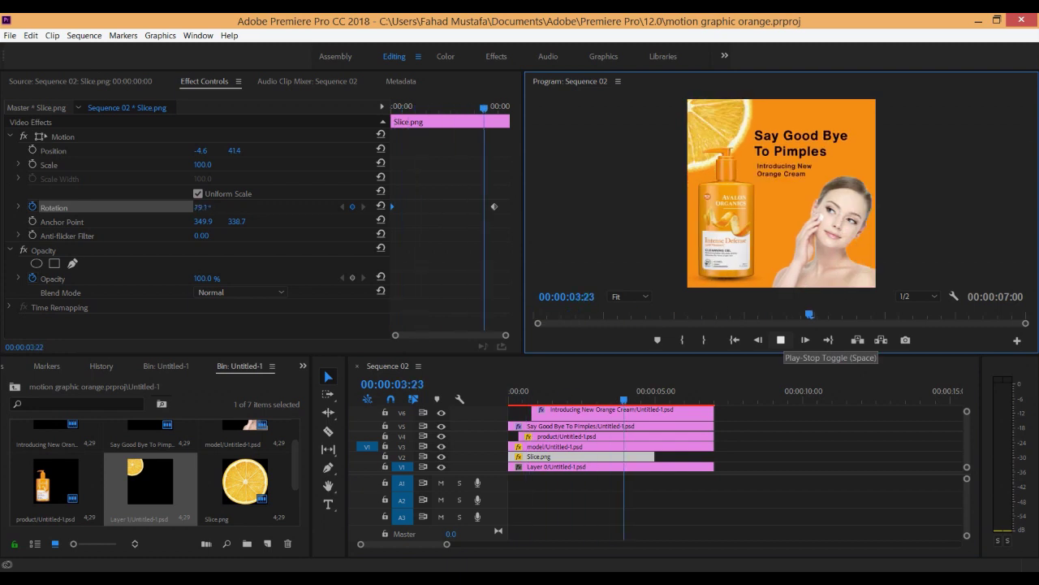
pyautogui.click(782, 339)
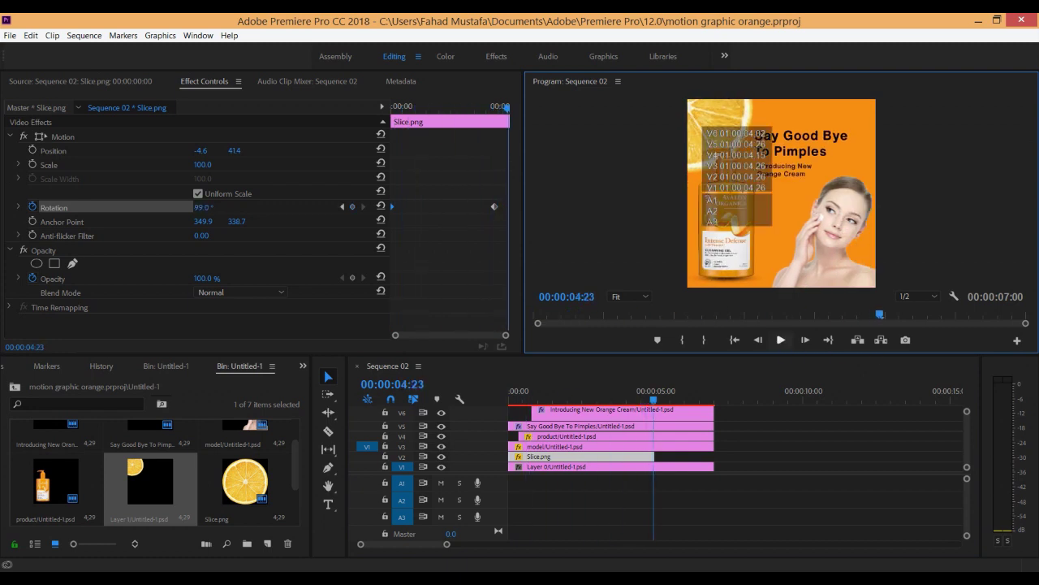
pyautogui.click(499, 532)
pyautogui.press('Home')
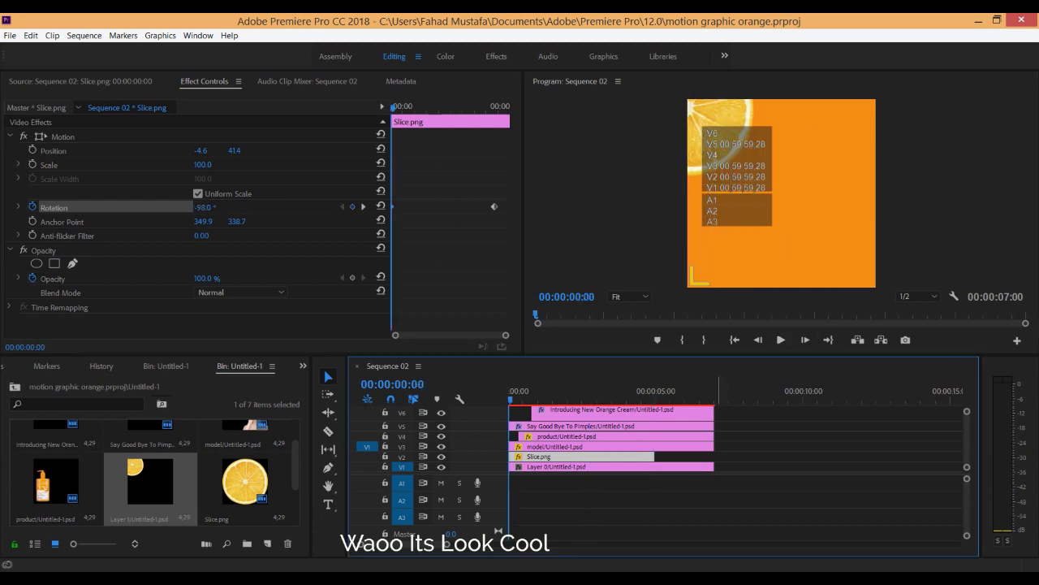
# Select the Rotation keyframes and check their interpolation options, leaving them unchanged.
pyautogui.moveTo(505, 233); pyautogui.dragTo(393, 190)
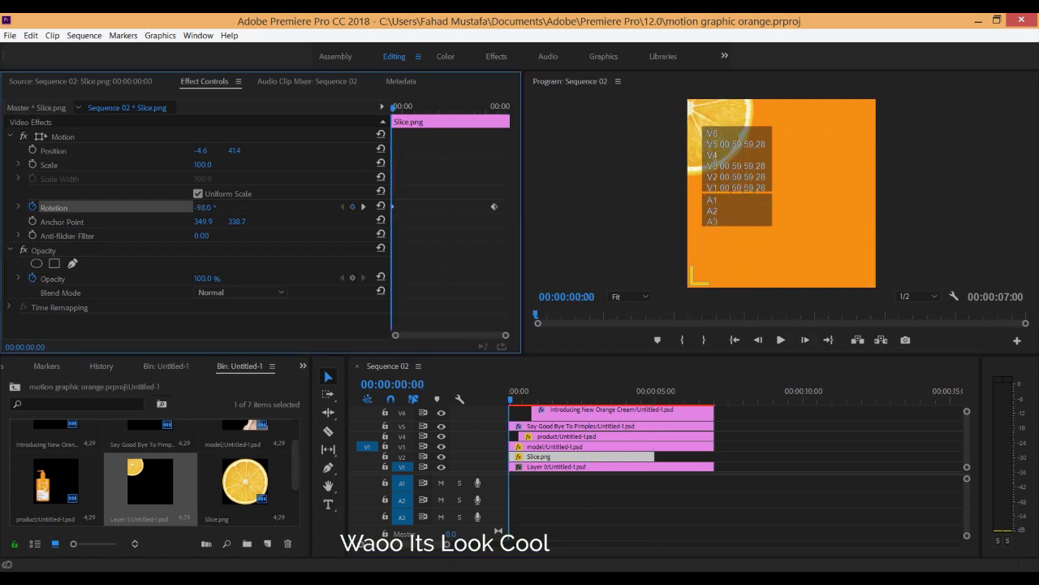
pyautogui.rightClick(414, 206)
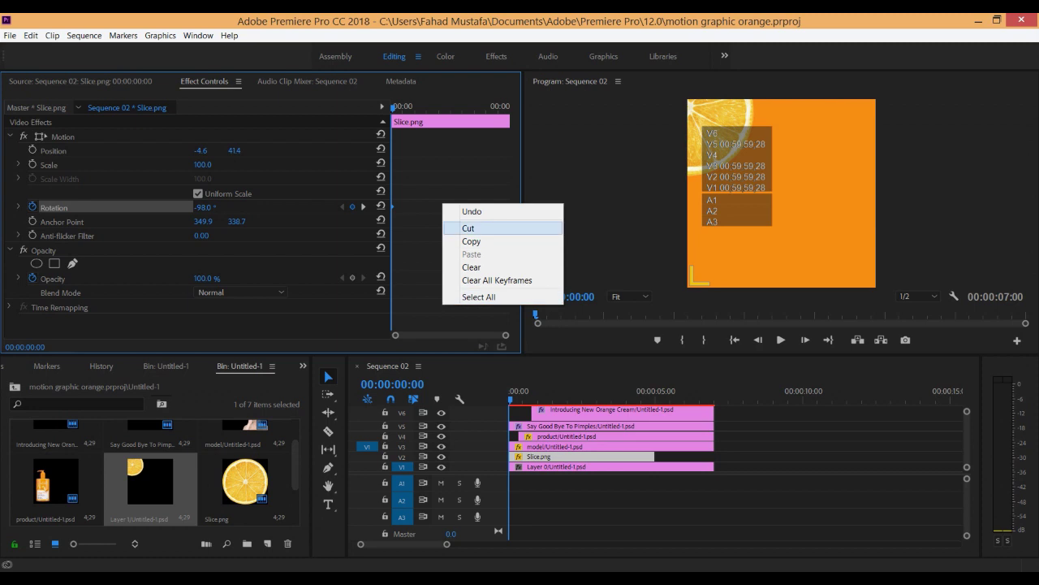
pyautogui.press('Escape')
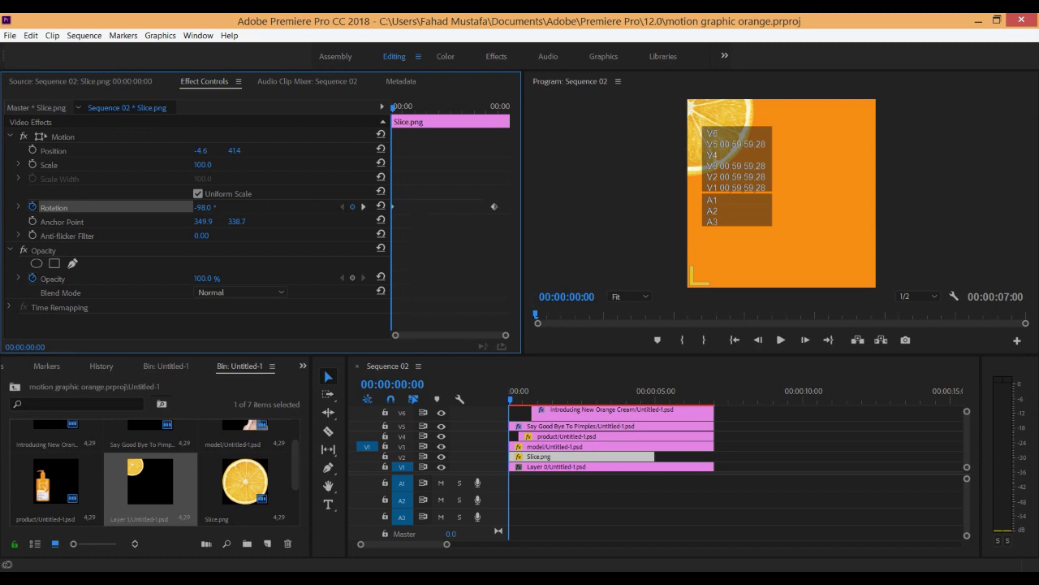
pyautogui.rightClick(494, 206)
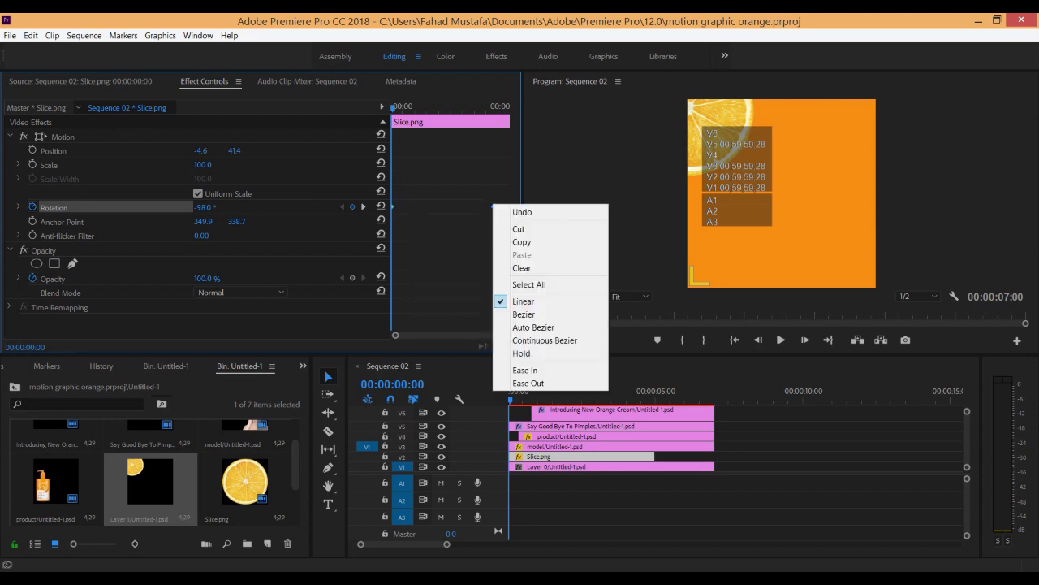
pyautogui.press('Escape')
pyautogui.click(729, 399)
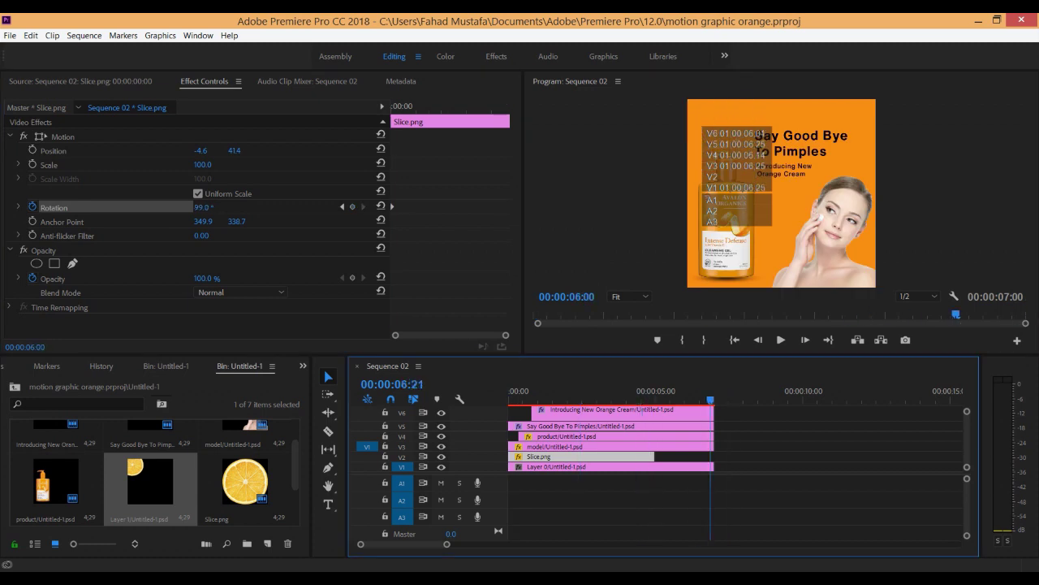
pyautogui.press('Home')
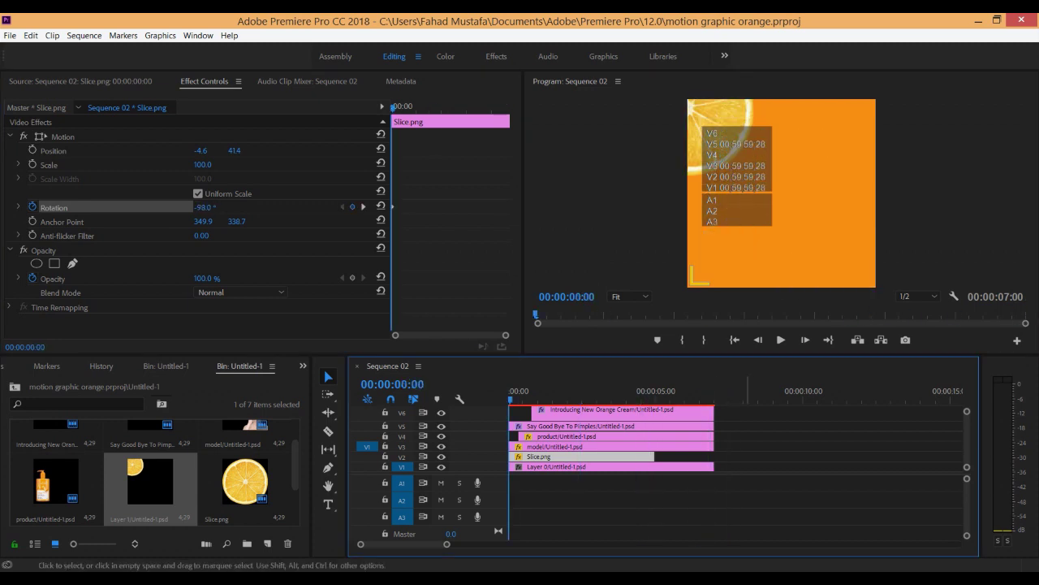
# Shift the V2–V6 clips 00:00:03:06 later in the timeline.
pyautogui.moveTo(745, 407)
pyautogui.mouseDown()
pyautogui.moveTo(643, 460)
pyautogui.moveTo(751, 457)
pyautogui.mouseUp()
pyautogui.moveTo(642, 456); pyautogui.dragTo(638, 456)
pyautogui.moveTo(802, 436); pyautogui.dragTo(799, 436)
pyautogui.moveTo(731, 456); pyautogui.dragTo(743, 456)
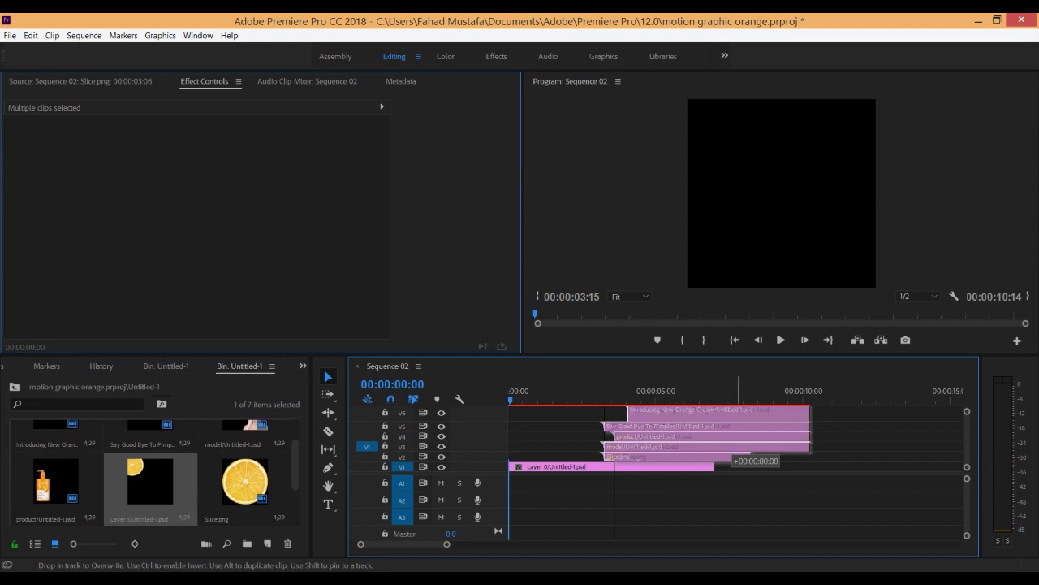
pyautogui.moveTo(739, 456); pyautogui.dragTo(736, 457)
pyautogui.click(755, 479)
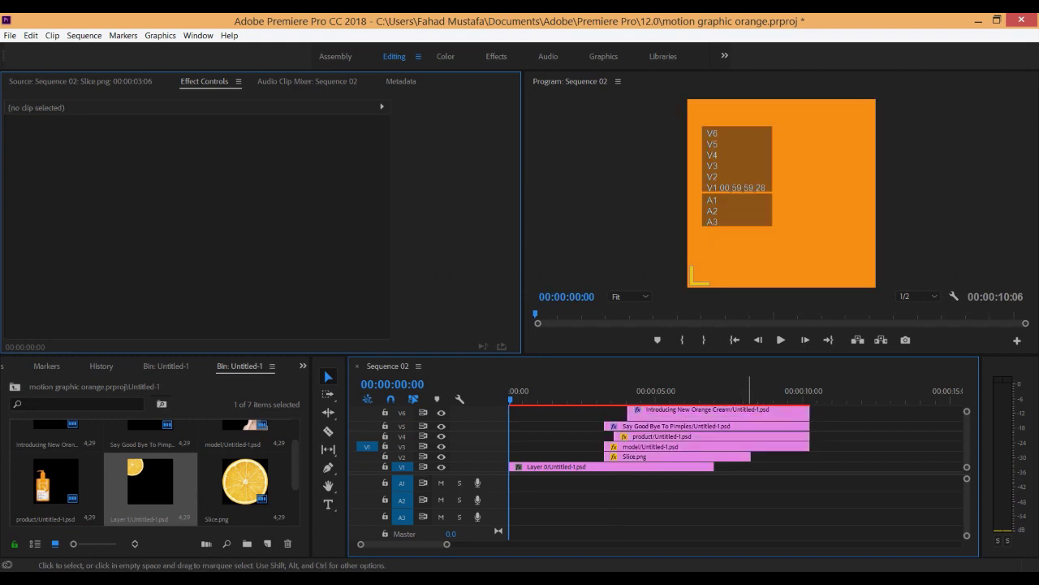
# Extend Slice.png and Layer 0 to end with the other clips, then preview.
pyautogui.moveTo(749, 456); pyautogui.dragTo(810, 457)
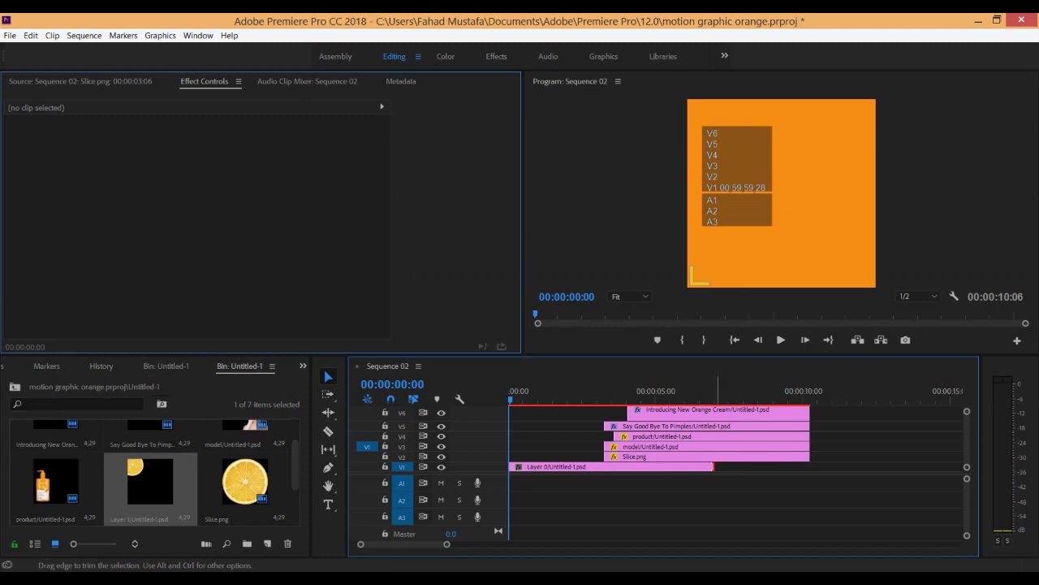
pyautogui.moveTo(713, 467); pyautogui.dragTo(810, 466)
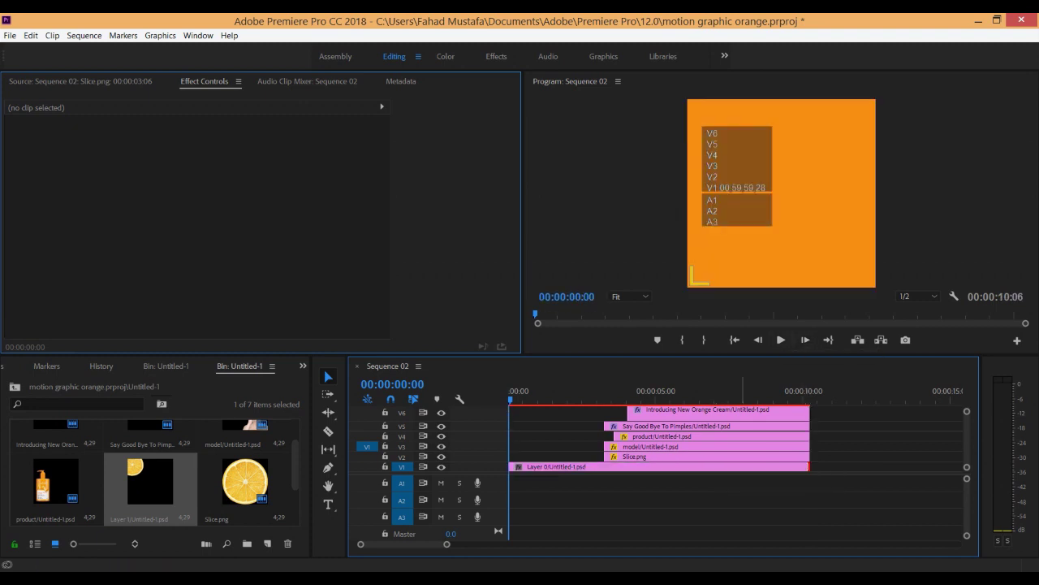
pyautogui.click(781, 340)
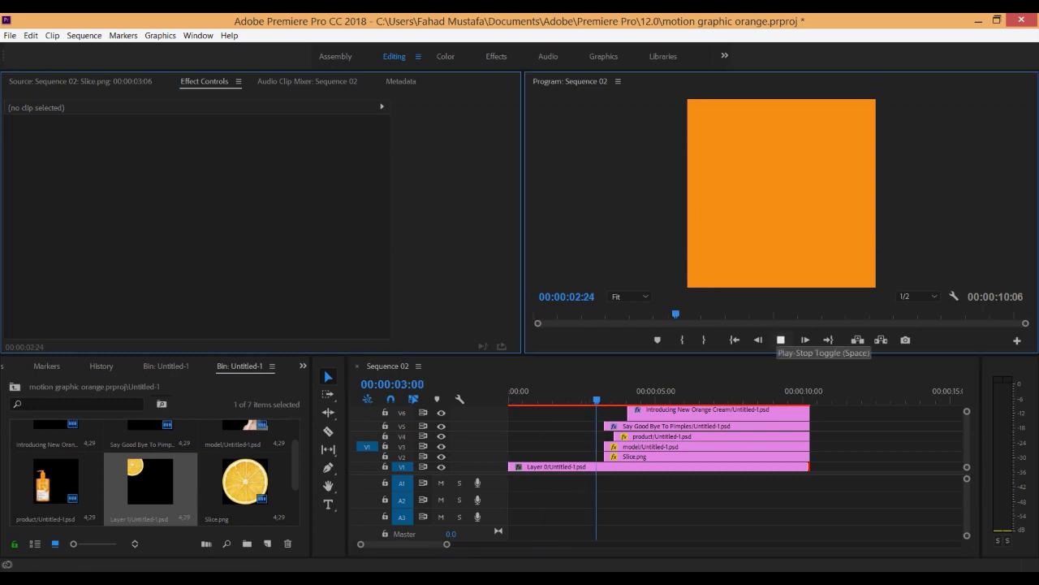
pyautogui.click(781, 340)
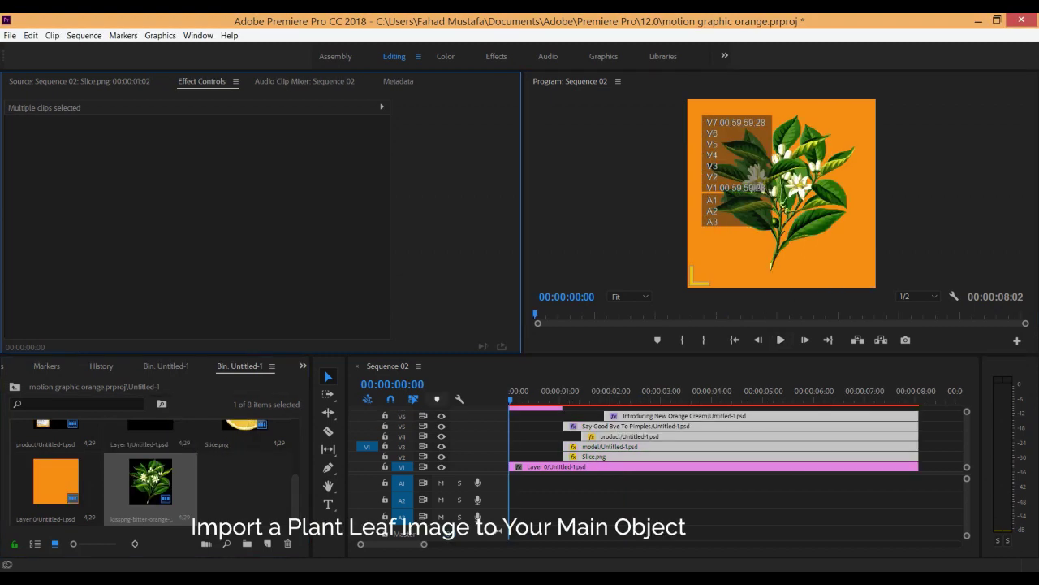
# Put the leaf image on V7 at 90% scale, 63° rotation, position 129, 734.
pyautogui.moveTo(497, 529); pyautogui.dragTo(497, 529)
pyautogui.click(536, 406)
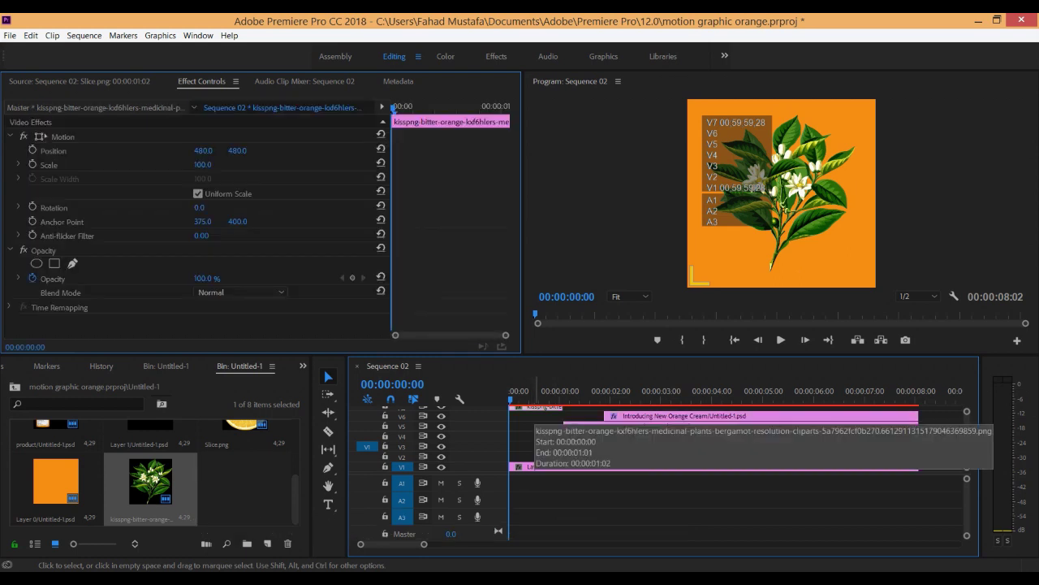
pyautogui.moveTo(201, 164); pyautogui.dragTo(188, 164)
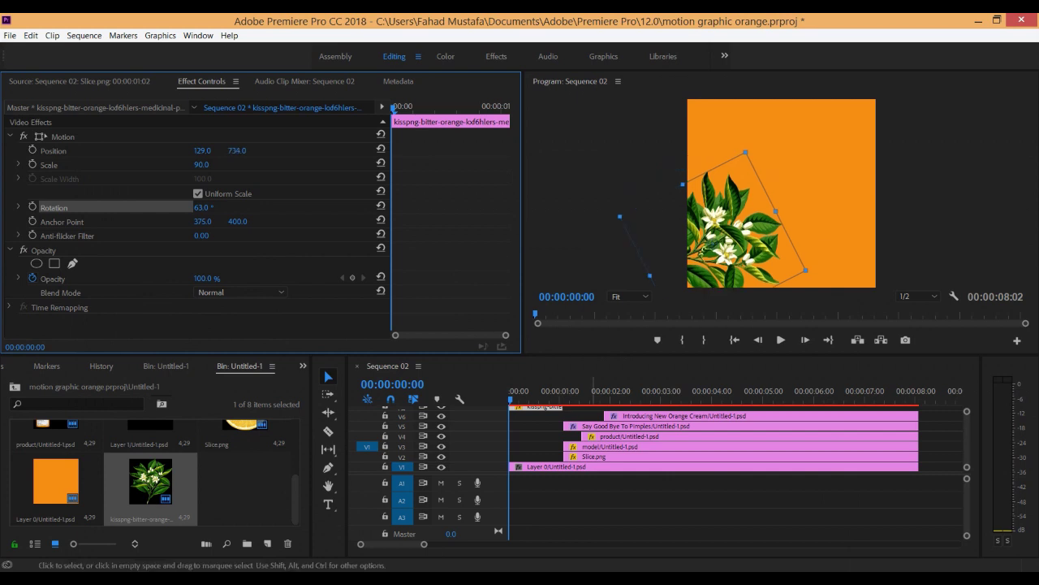
pyautogui.hotkey('shift', '3')
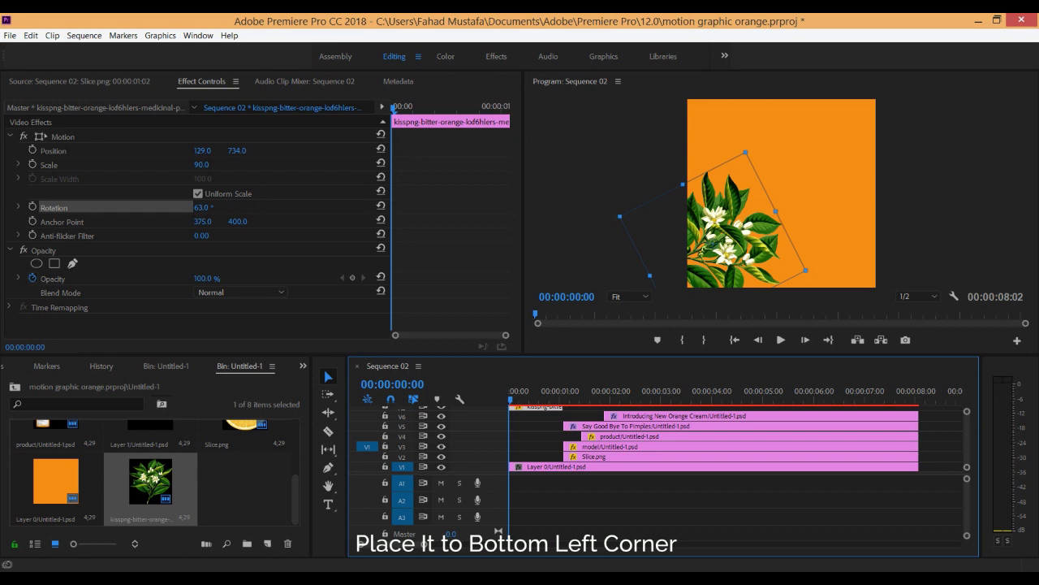
pyautogui.hotkey('ctrl', '=')
pyautogui.hotkey('ctrl', '=')
pyautogui.hotkey('ctrl', '=')
pyautogui.hotkey('ctrl', '-')
pyautogui.hotkey('ctrl', '-')
pyautogui.hotkey('ctrl', '-')
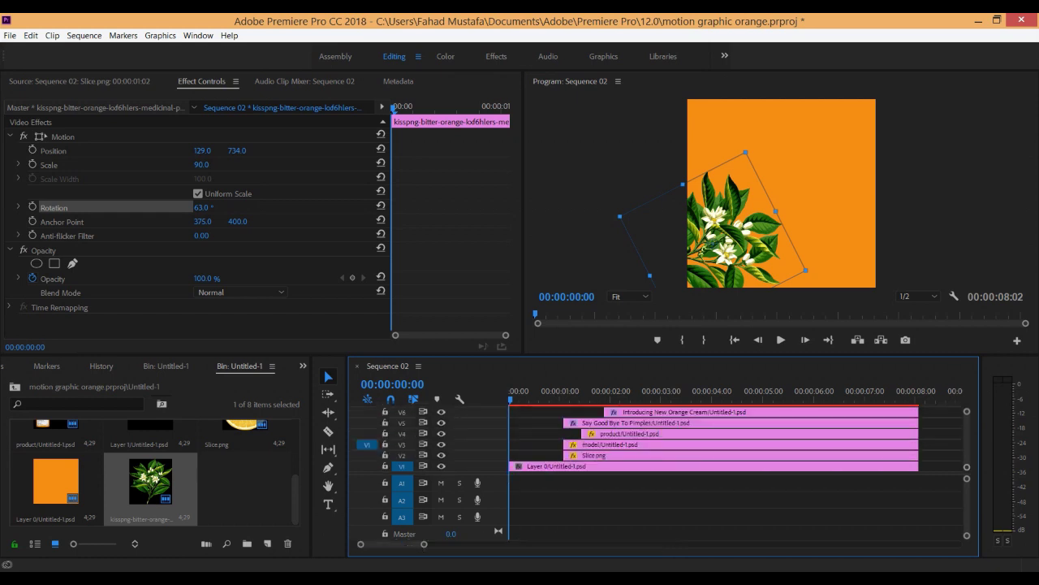
# Duplicate the leaf clip onto V8 and place it top-left, rotated 85°.
pyautogui.click(695, 412)
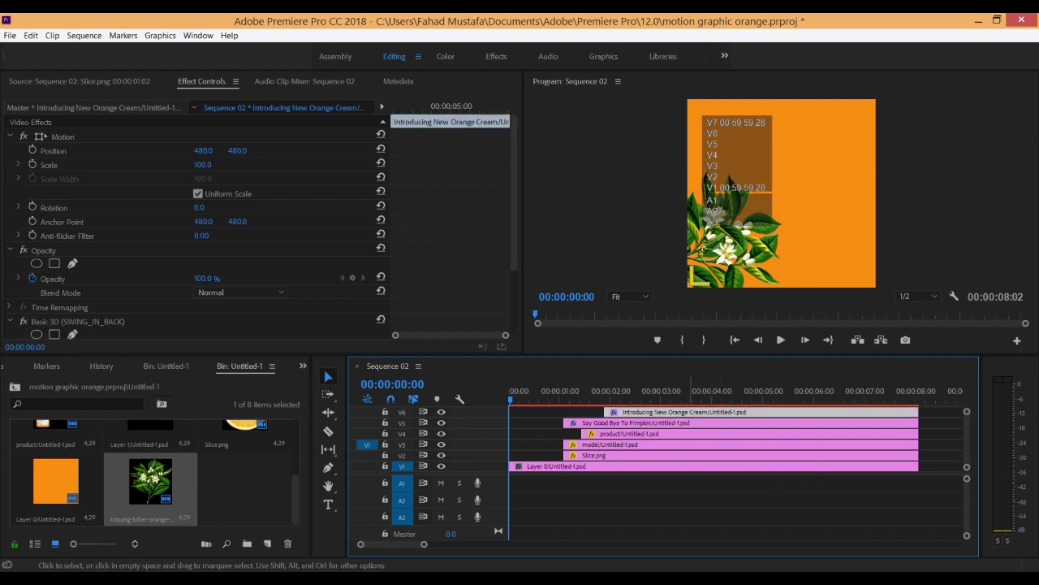
pyautogui.scroll(1, 731, 438)
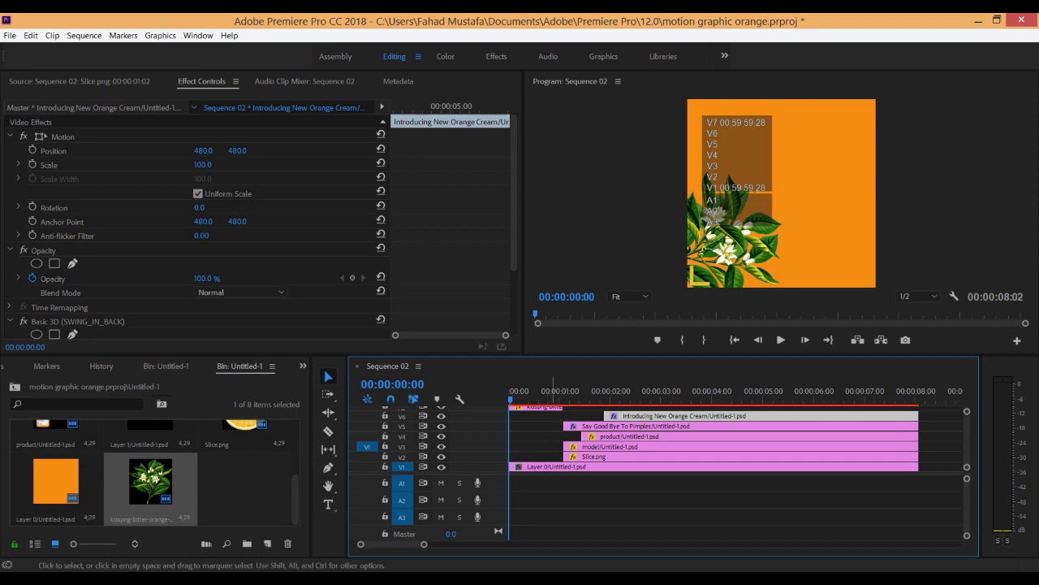
pyautogui.click(540, 407)
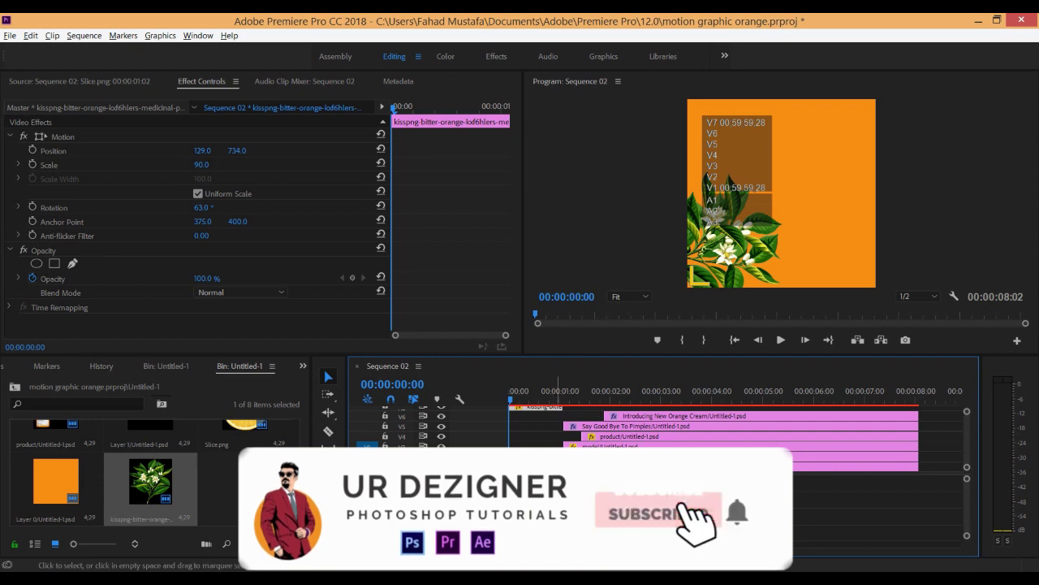
pyautogui.scroll(2, 557, 424)
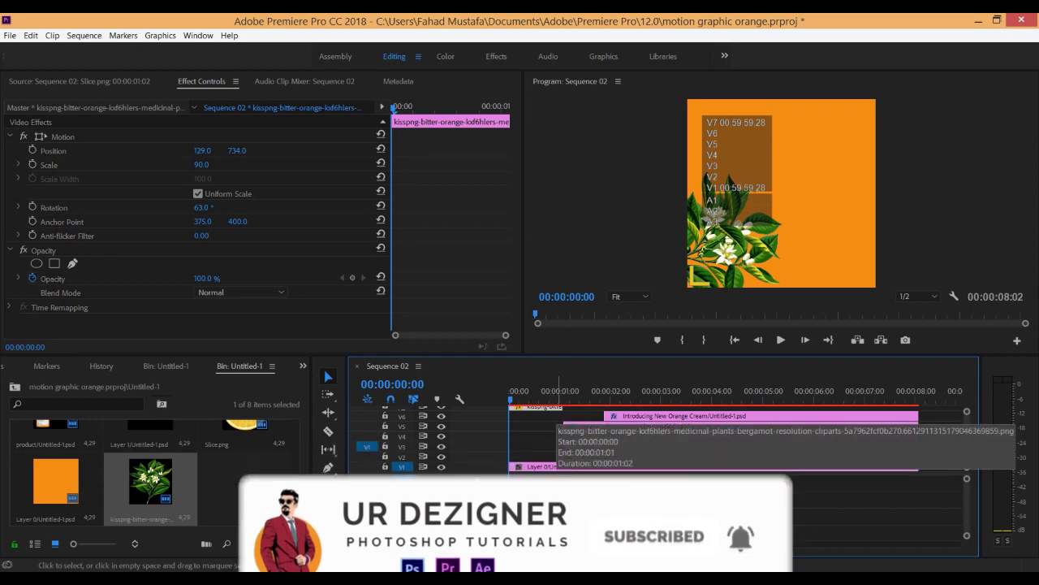
pyautogui.hotkey('alt', 'Tab')
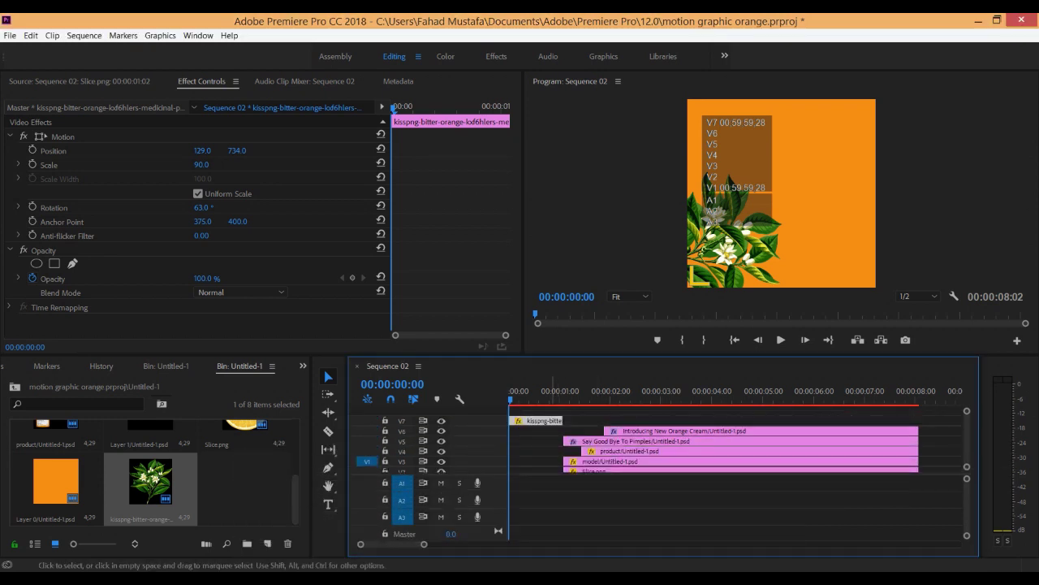
pyautogui.moveTo(536, 420); pyautogui.dragTo(536, 407)
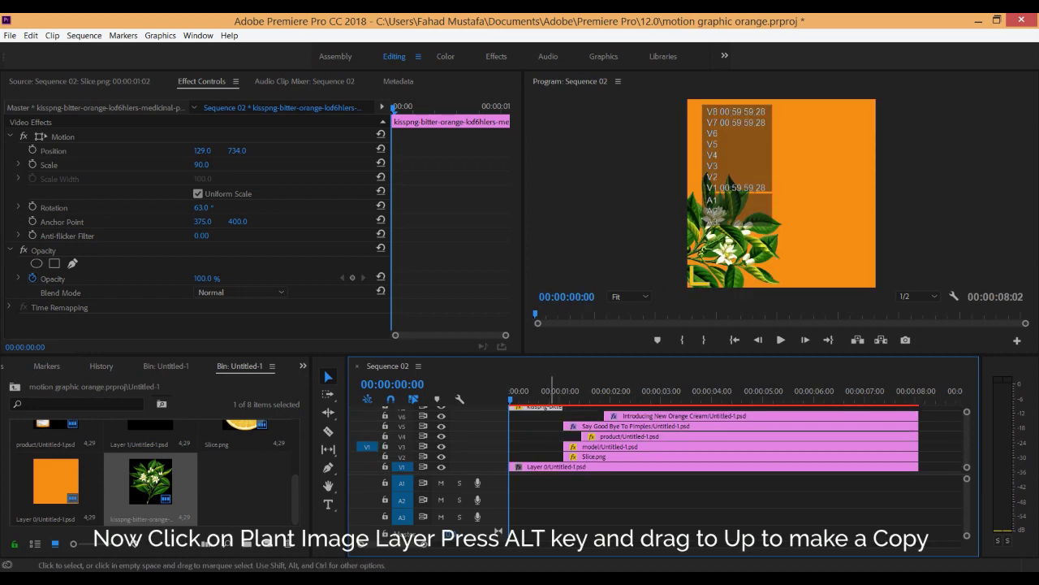
pyautogui.scroll(3, 540, 442)
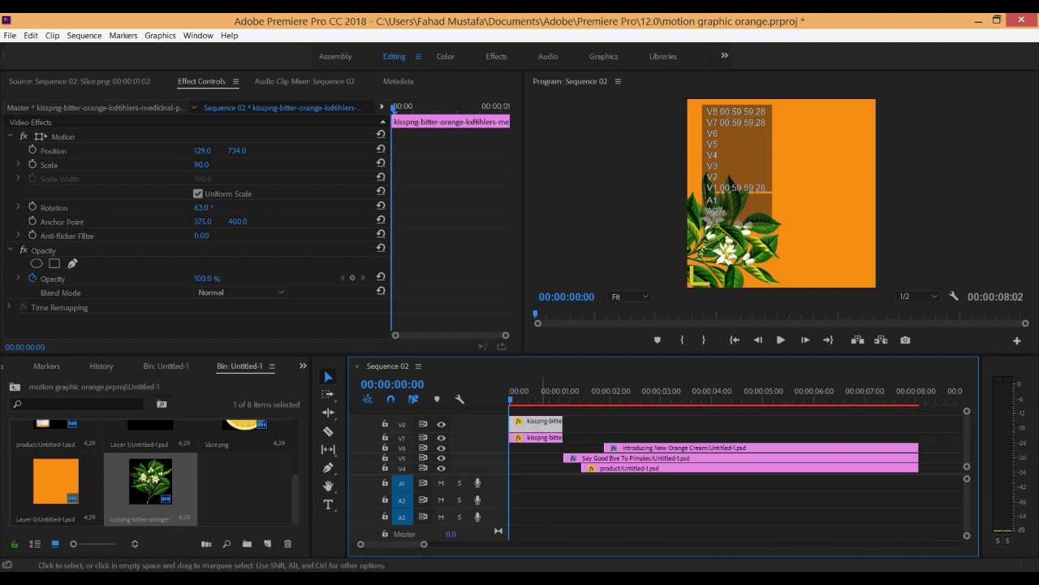
pyautogui.moveTo(731, 243); pyautogui.dragTo(744, 141)
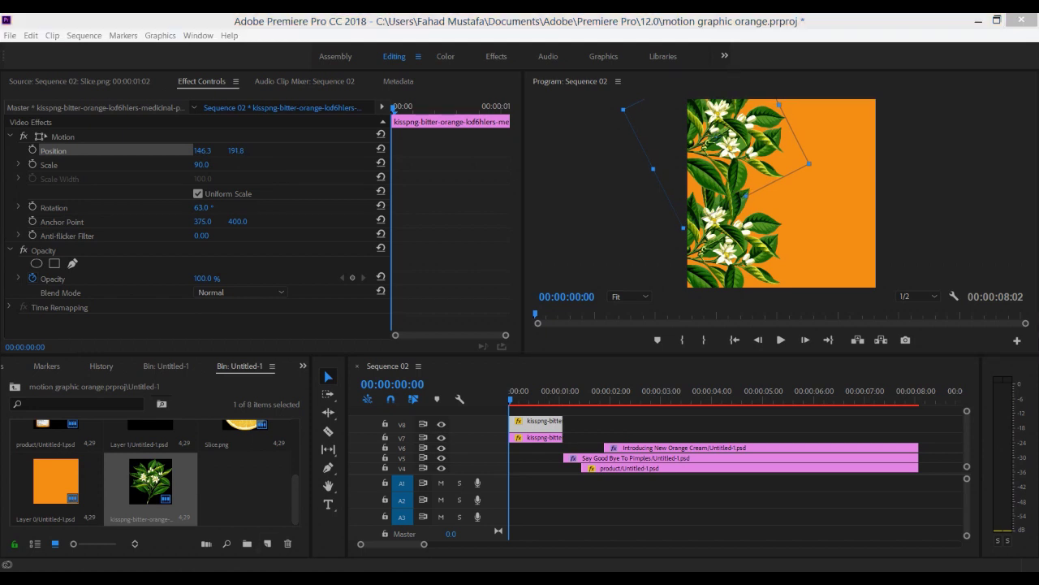
pyautogui.moveTo(201, 207); pyautogui.dragTo(219, 207)
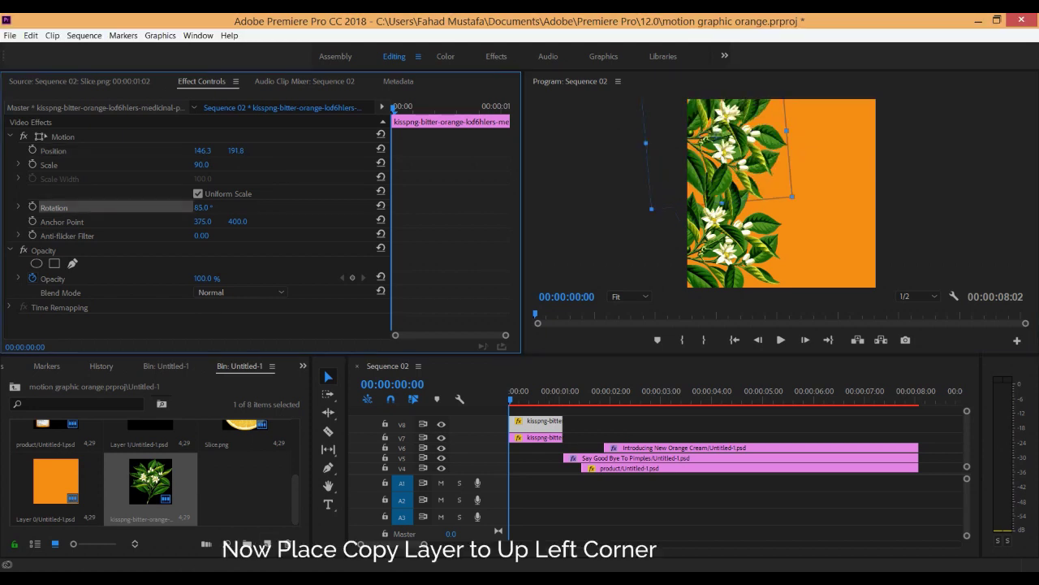
# Add a third leaf copy at the top right, rotated 260°.
pyautogui.moveTo(820, 114); pyautogui.dragTo(842, 131)
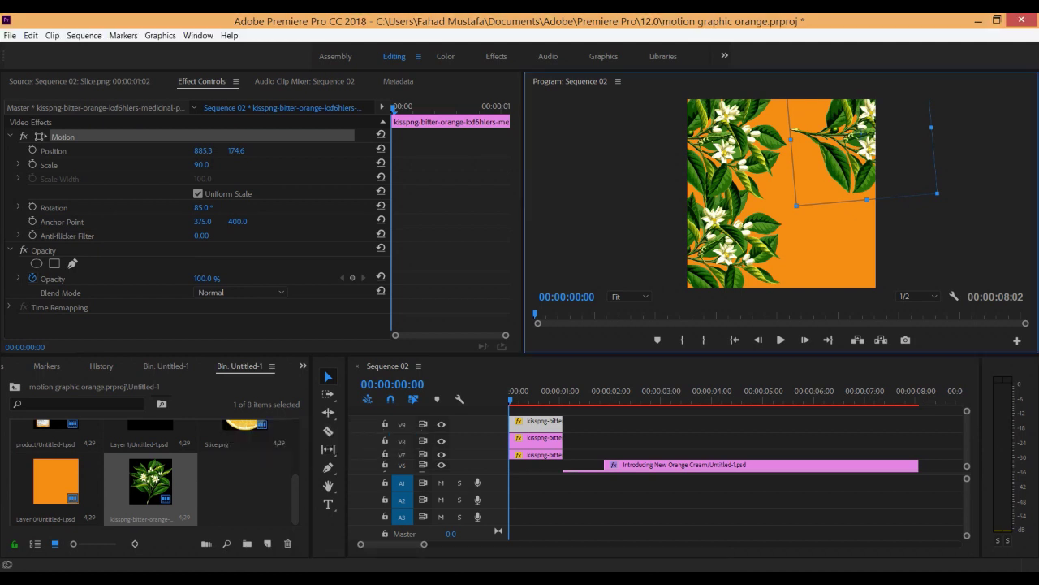
pyautogui.moveTo(202, 208); pyautogui.dragTo(344, 207)
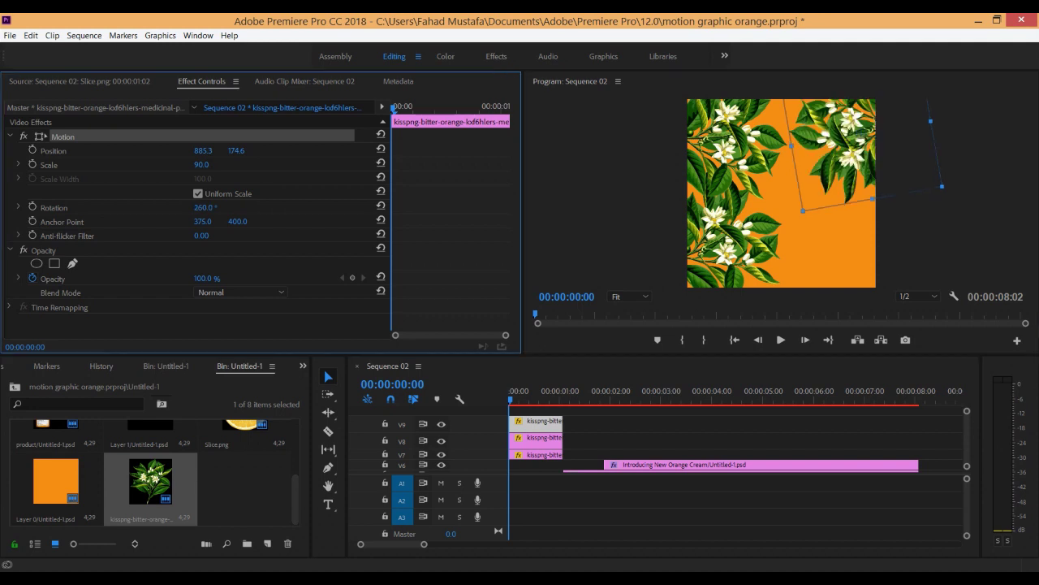
pyautogui.moveTo(536, 455); pyautogui.dragTo(536, 440)
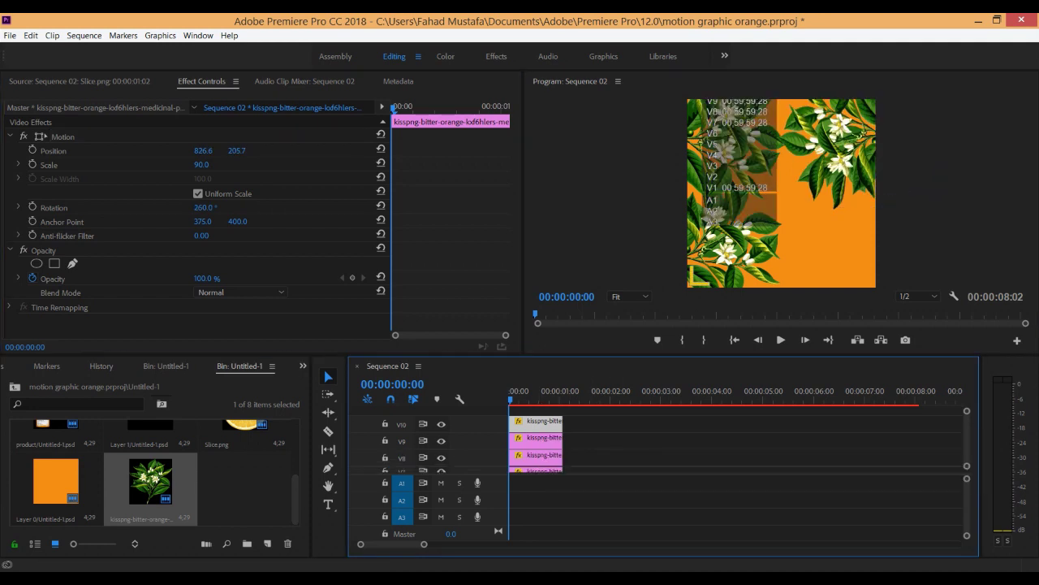
# Move the 260° leaf copy into the bottom-right corner at 697.6, 773.5.
pyautogui.click(62, 136)
pyautogui.moveTo(831, 135)
pyautogui.mouseDown()
pyautogui.moveTo(816, 217)
pyautogui.moveTo(829, 225)
pyautogui.moveTo(822, 168)
pyautogui.mouseUp()
pyautogui.click(541, 437)
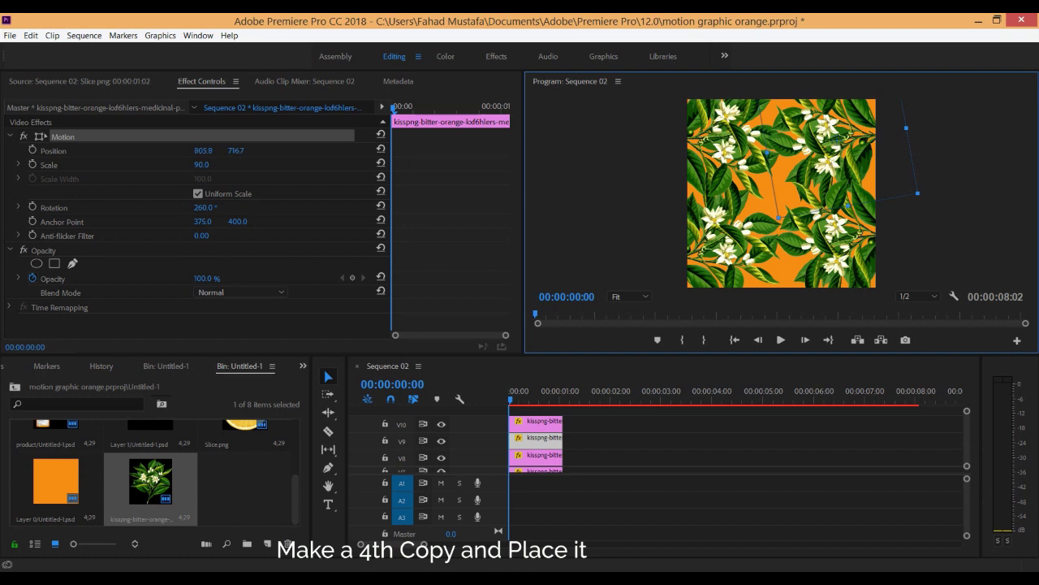
pyautogui.click(536, 421)
pyautogui.moveTo(840, 234); pyautogui.dragTo(826, 235)
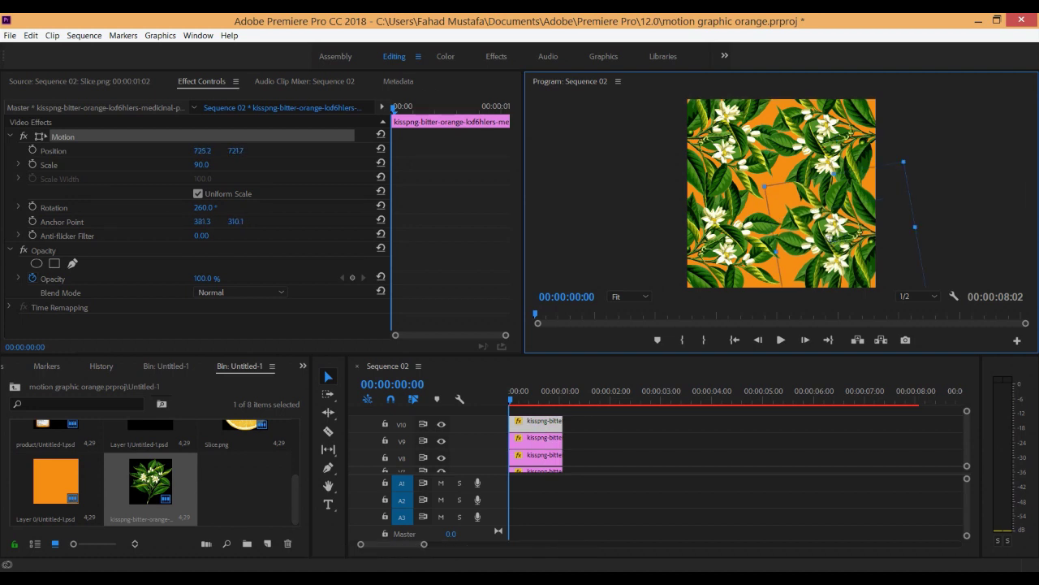
pyautogui.moveTo(829, 235); pyautogui.dragTo(824, 246)
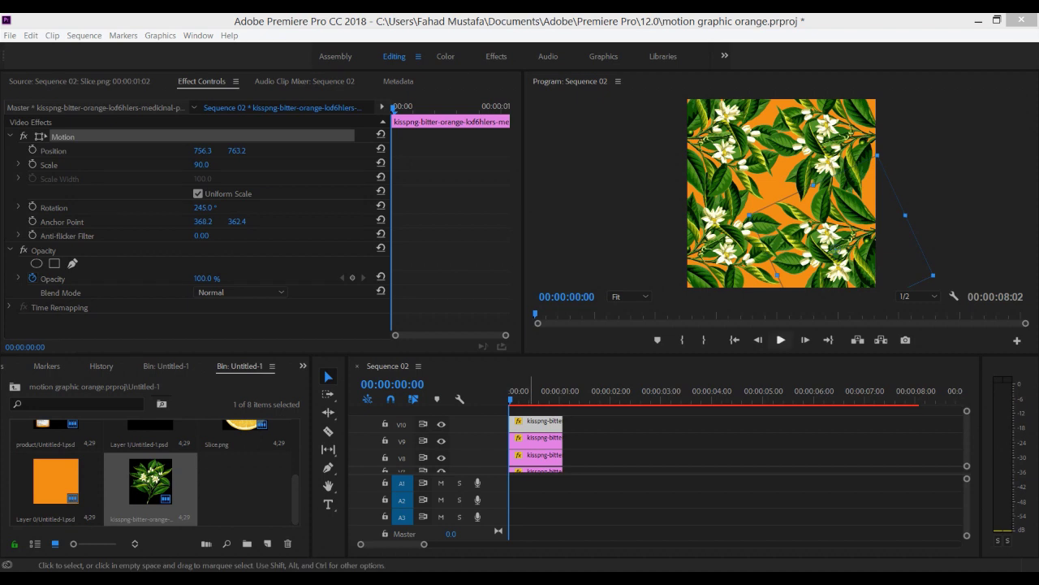
# Play the leaf animation and return to the opening frame.
pyautogui.press('space')
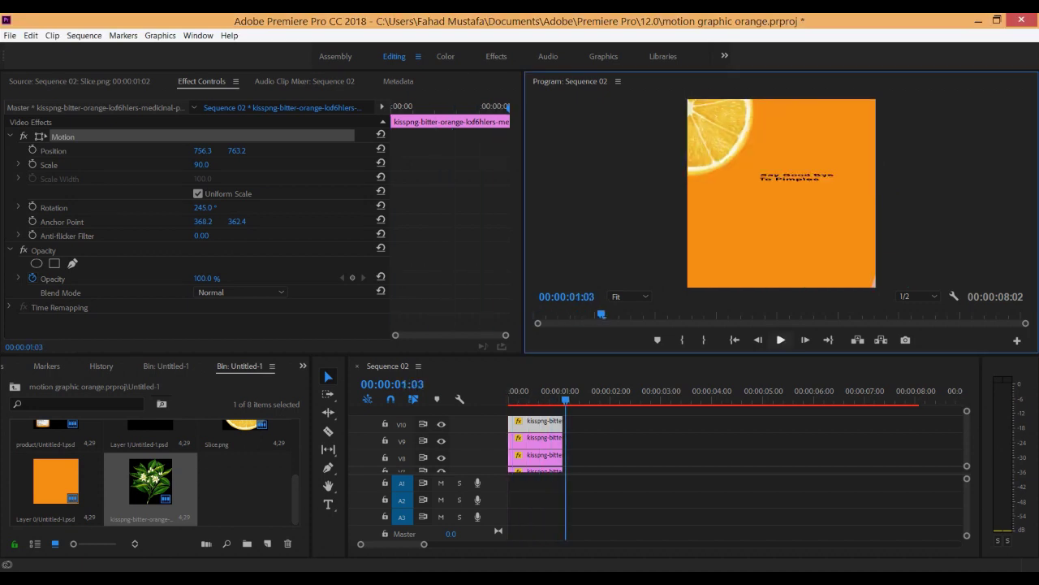
pyautogui.hotkey('shift', '3')
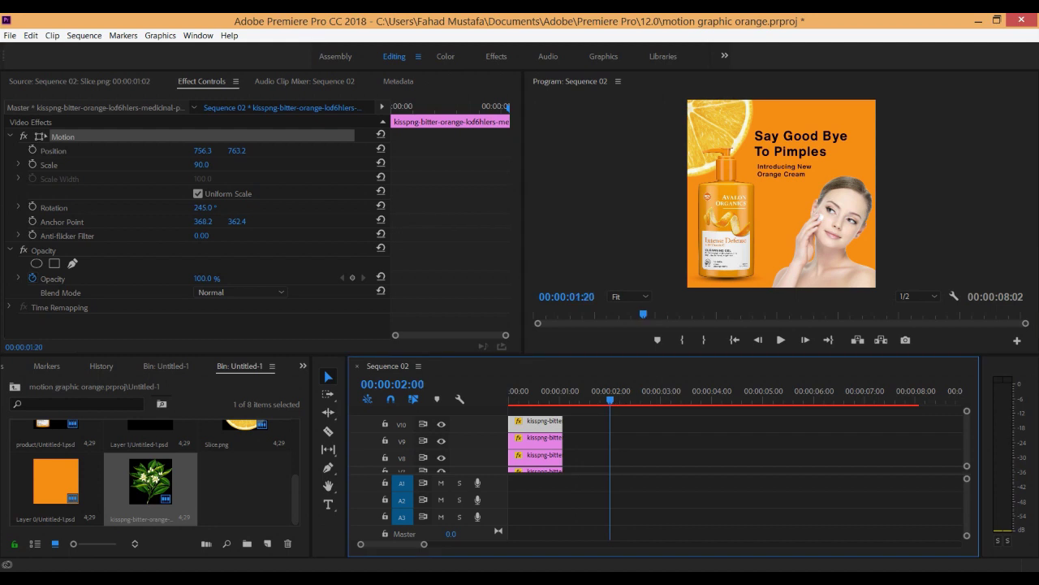
pyautogui.press('Home')
pyautogui.scroll(-2, 529, 467)
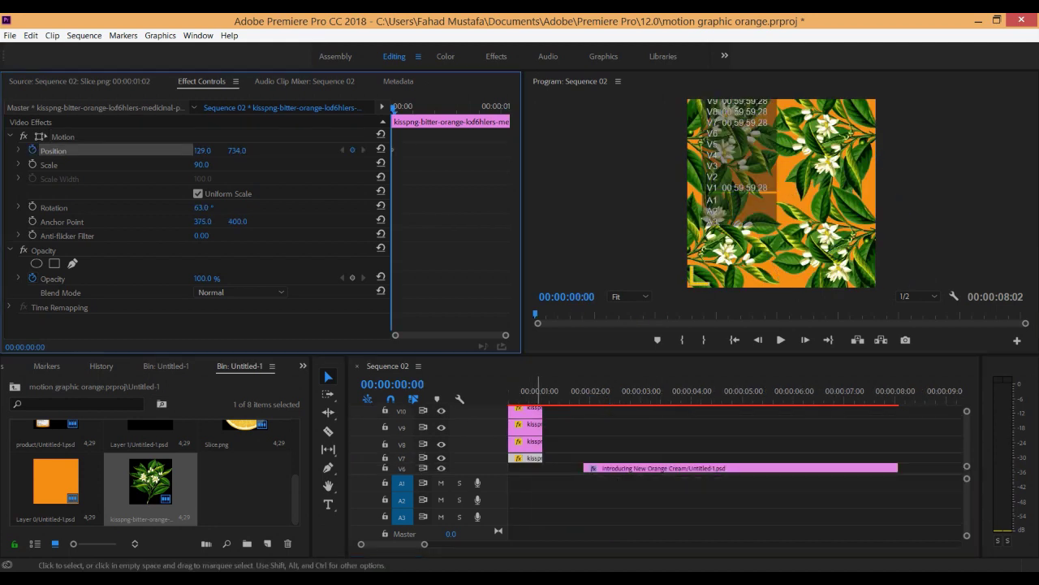
# Keyframe the V8–V10 leaf clips to slide off-frame by 00:00:01:01 and preview.
pyautogui.click(526, 441)
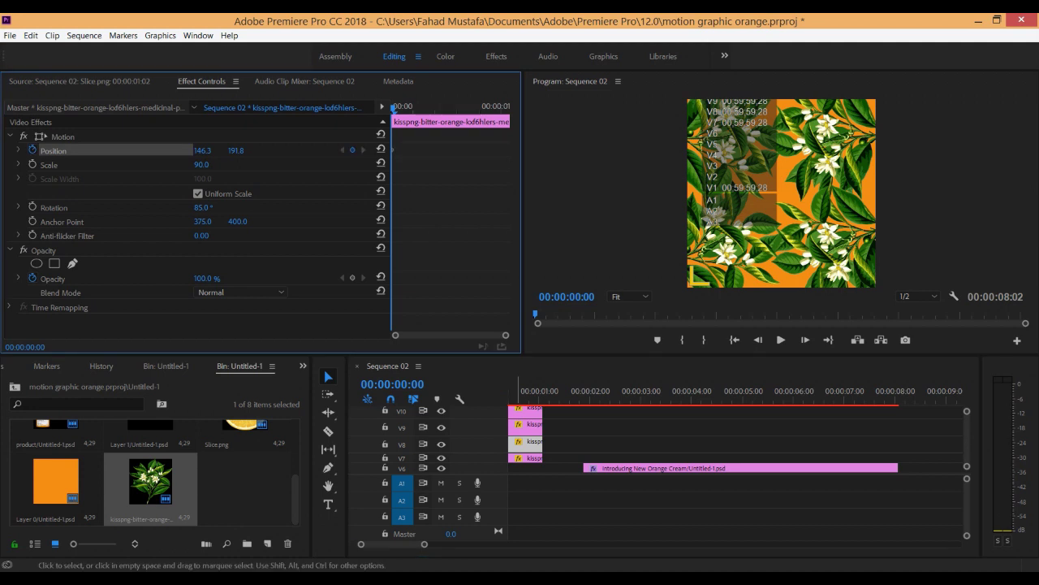
pyautogui.click(526, 424)
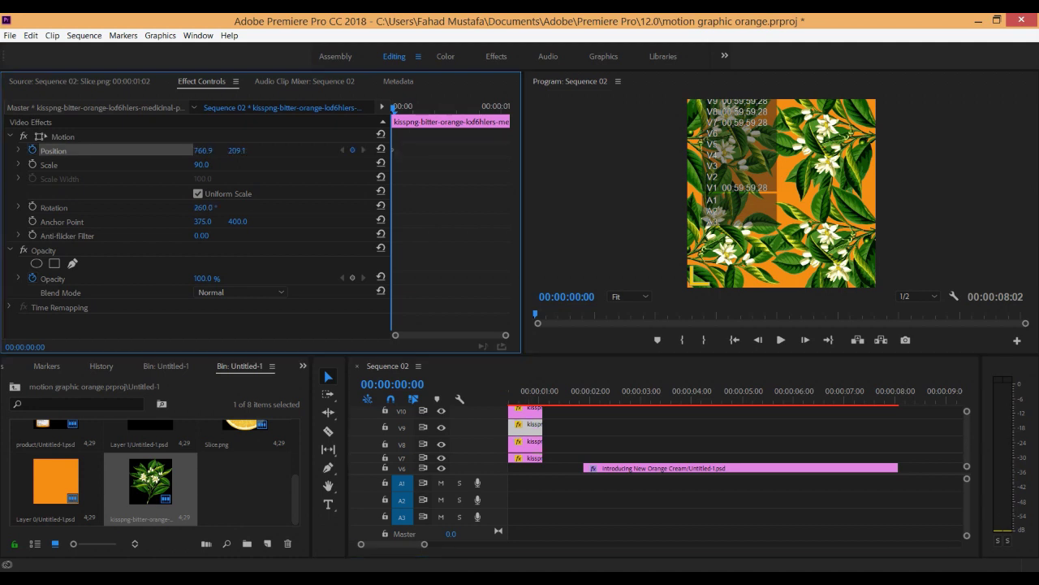
pyautogui.click(526, 407)
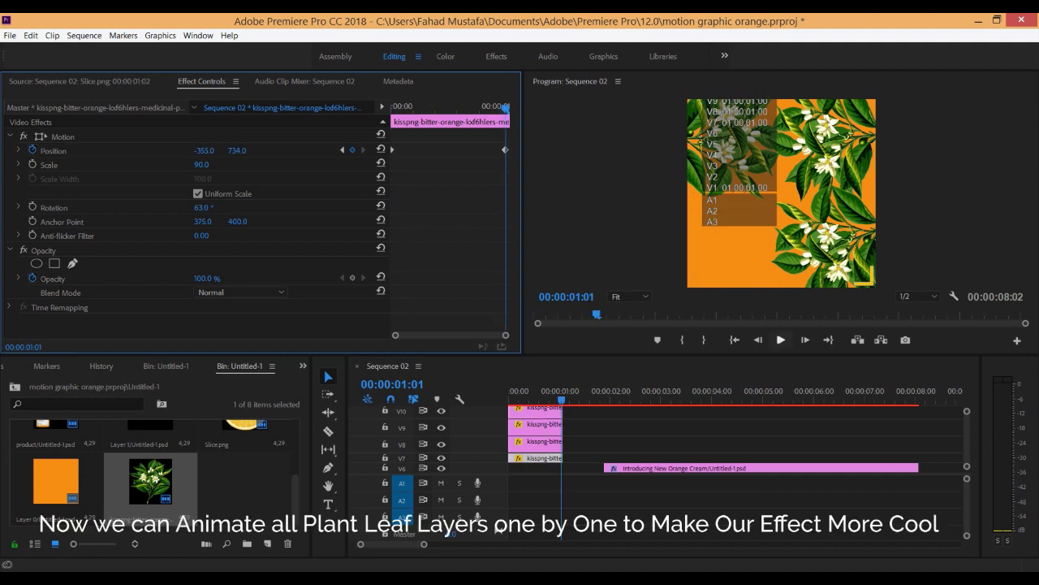
pyautogui.click(497, 528)
pyautogui.press('Home')
pyautogui.click(781, 339)
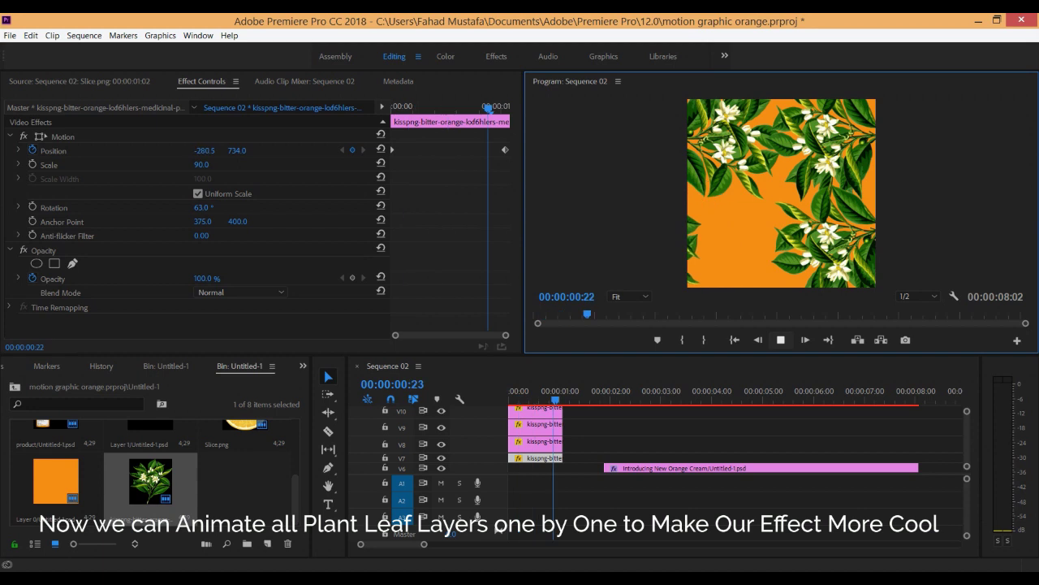
pyautogui.click(780, 339)
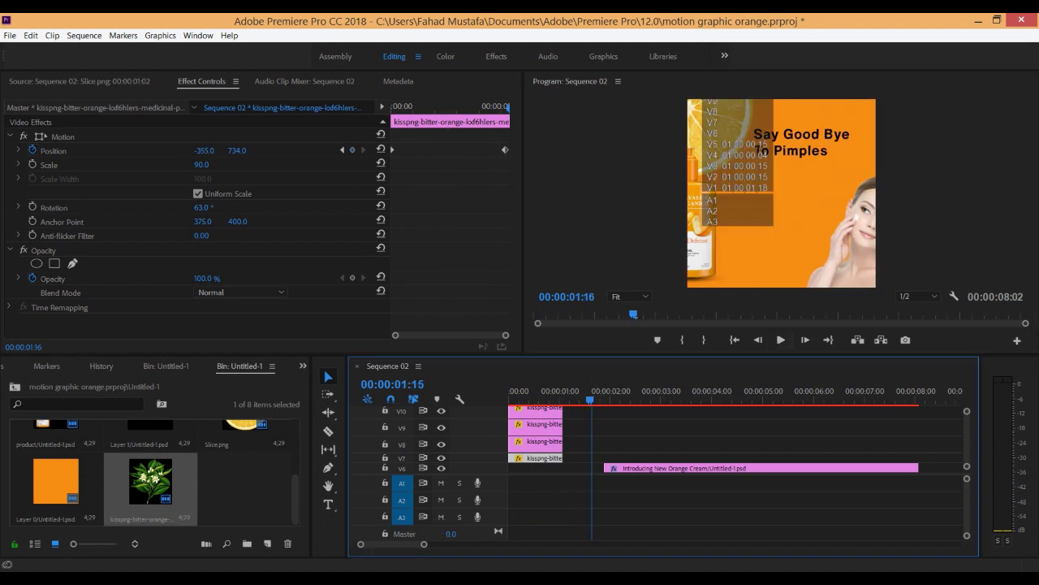
pyautogui.press('Home')
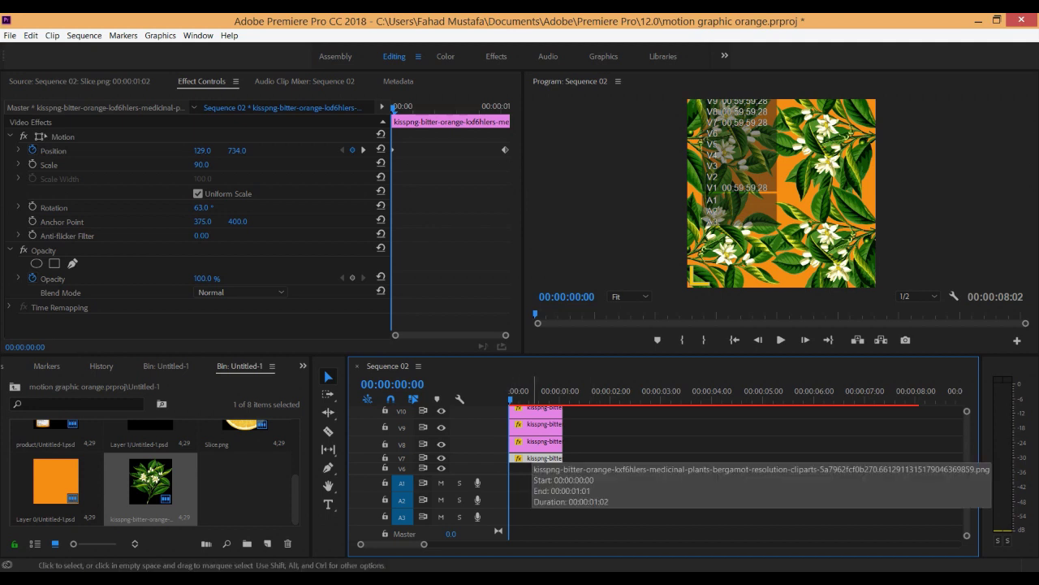
pyautogui.press('Down')
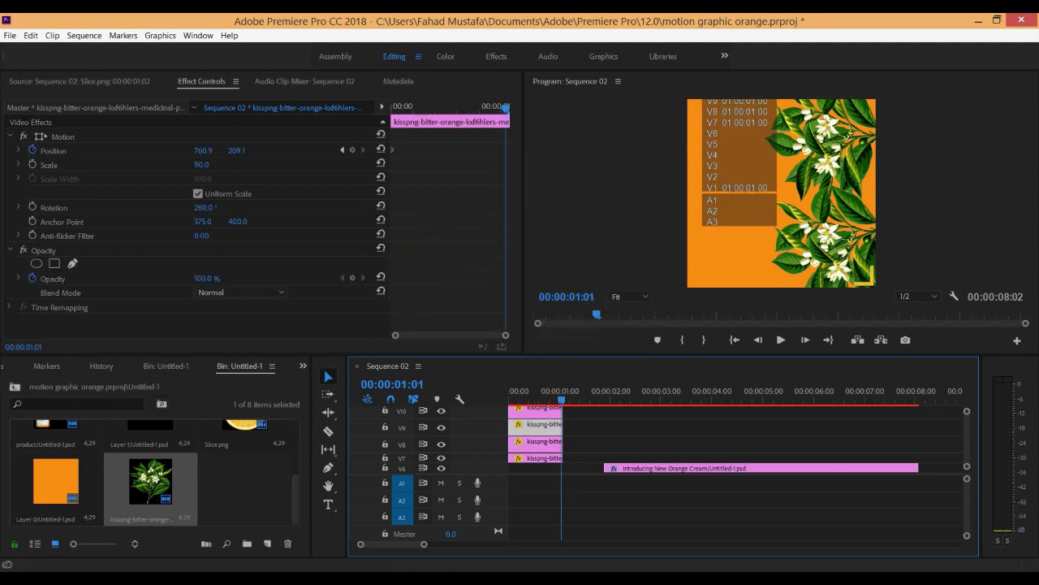
pyautogui.hotkey('ctrl', 'z')
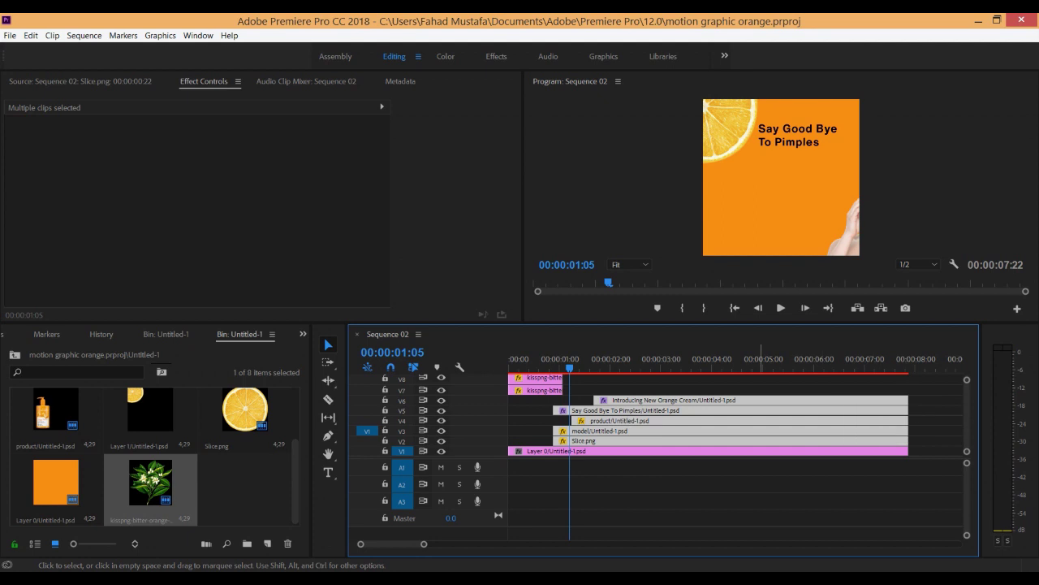
# Move the V2–V6 poster clips one frame earlier, enlarge the Program monitor and play.
pyautogui.moveTo(765, 430); pyautogui.dragTo(765, 434)
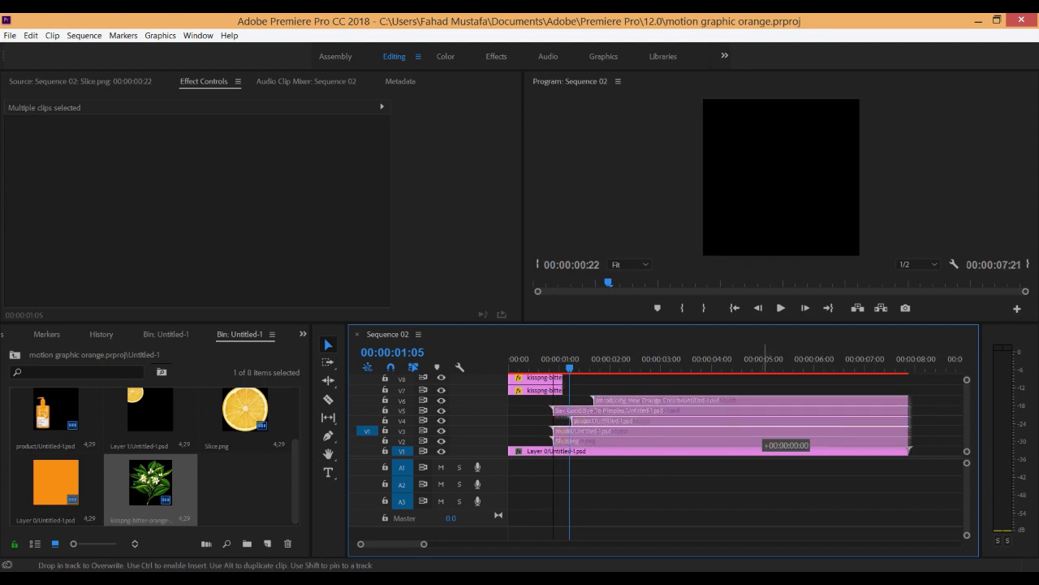
pyautogui.moveTo(566, 265); pyautogui.dragTo(552, 265)
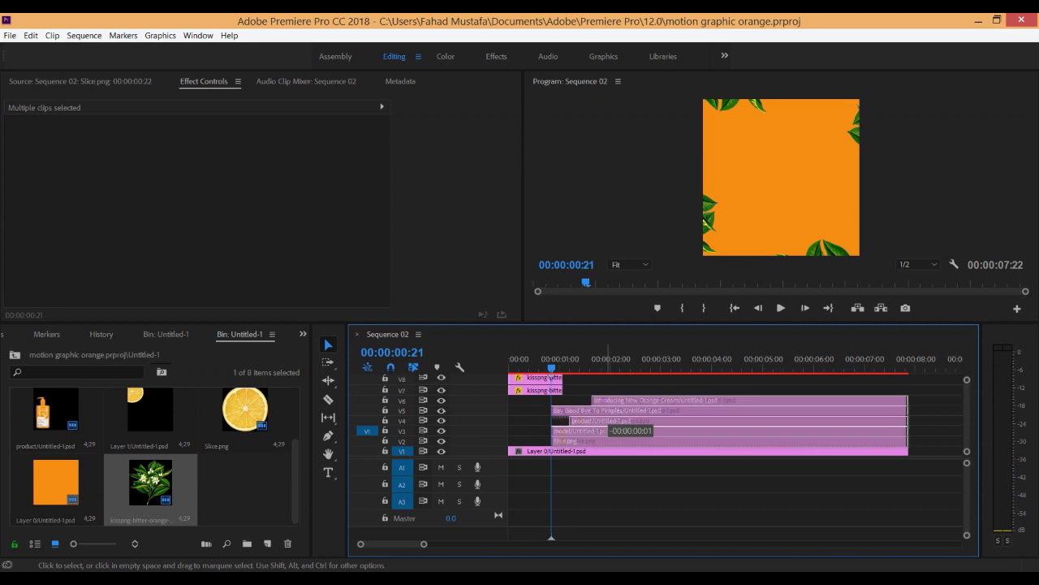
pyautogui.moveTo(617, 421); pyautogui.dragTo(615, 420)
pyautogui.press('Home')
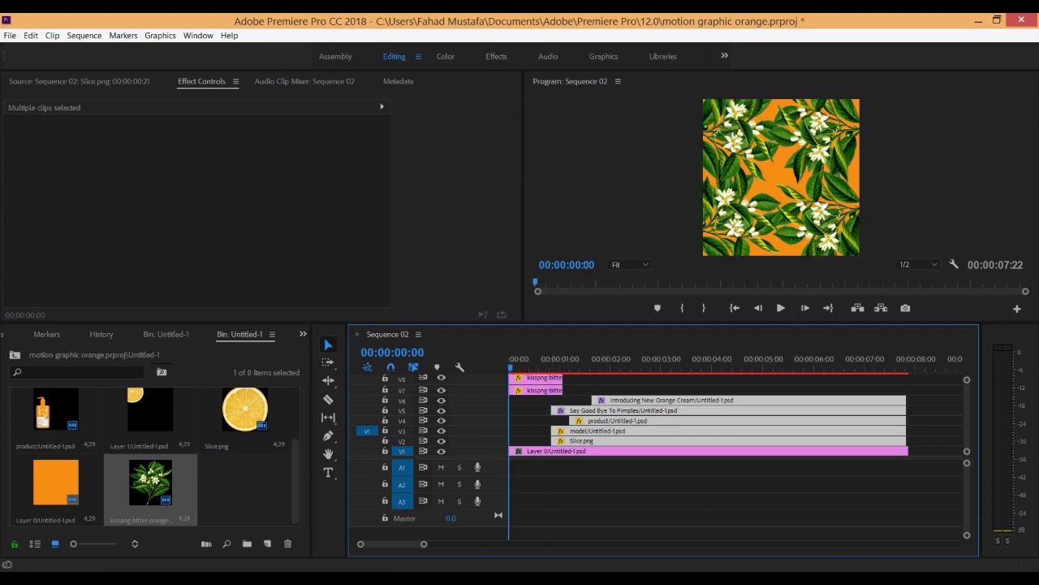
pyautogui.moveTo(650, 323); pyautogui.dragTo(649, 374)
pyautogui.click(781, 360)
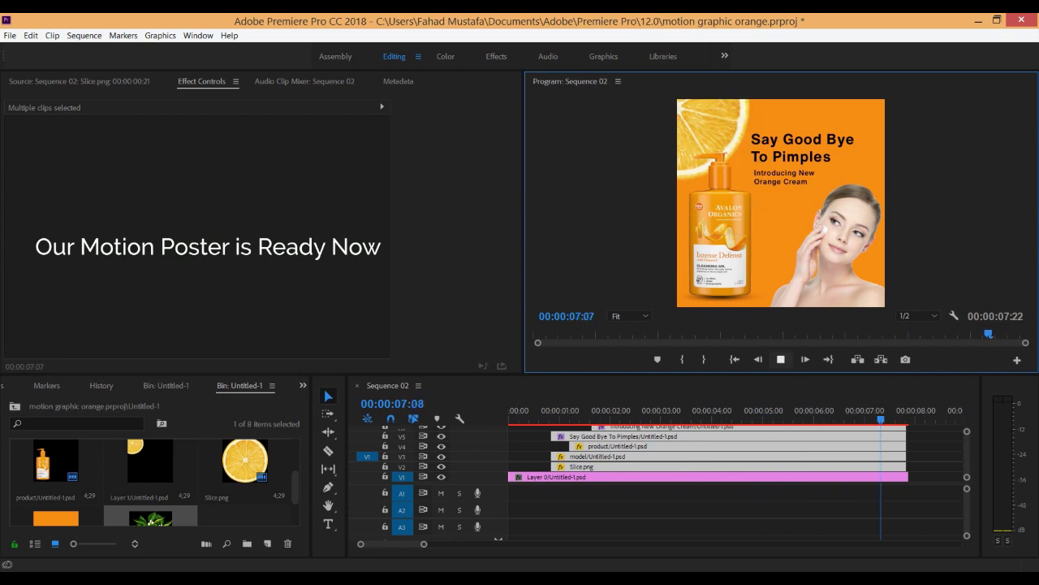
pyautogui.press('space')
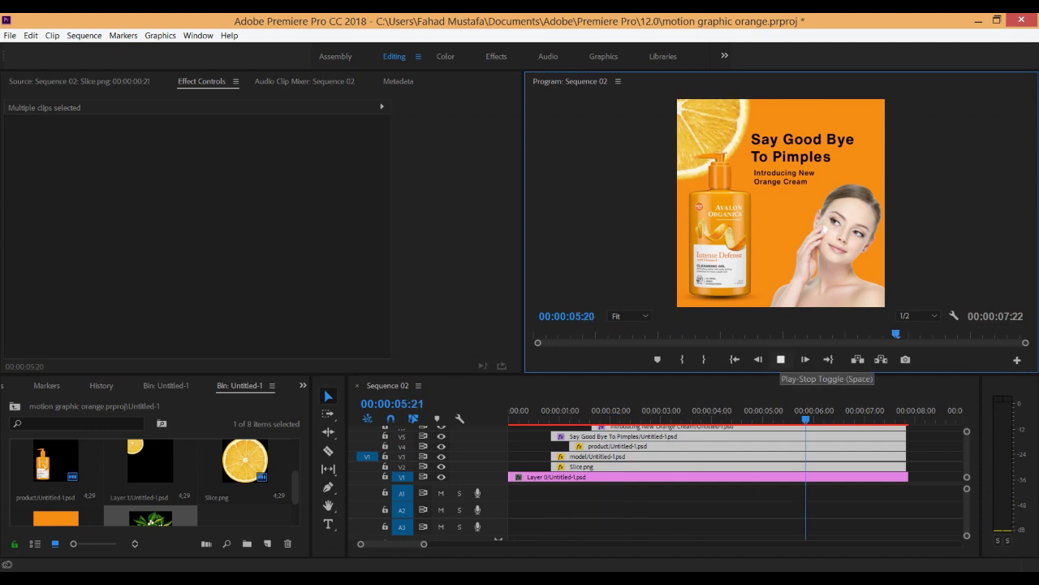
pyautogui.click(781, 359)
pyautogui.press('Home')
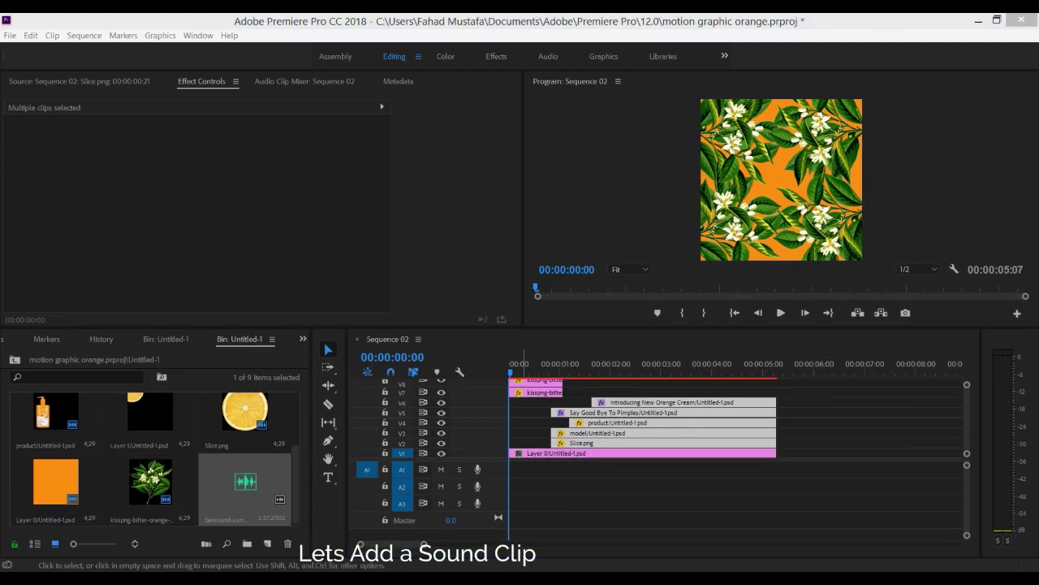
# Place bensound-summer.mp3 on track A1 at the start of the sequence.
pyautogui.moveTo(246, 487); pyautogui.dragTo(527, 471)
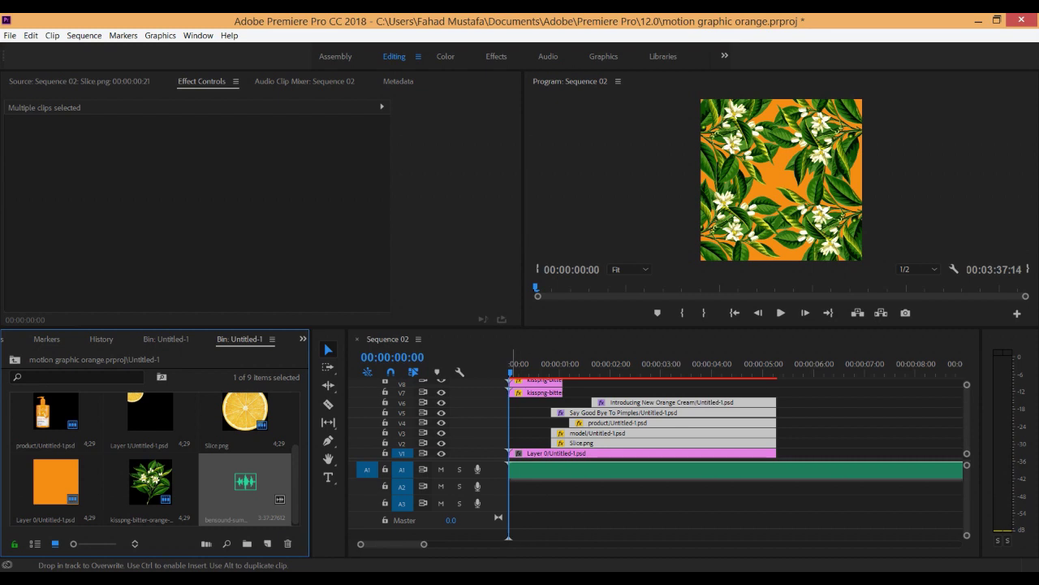
pyautogui.moveTo(512, 470); pyautogui.dragTo(512, 470)
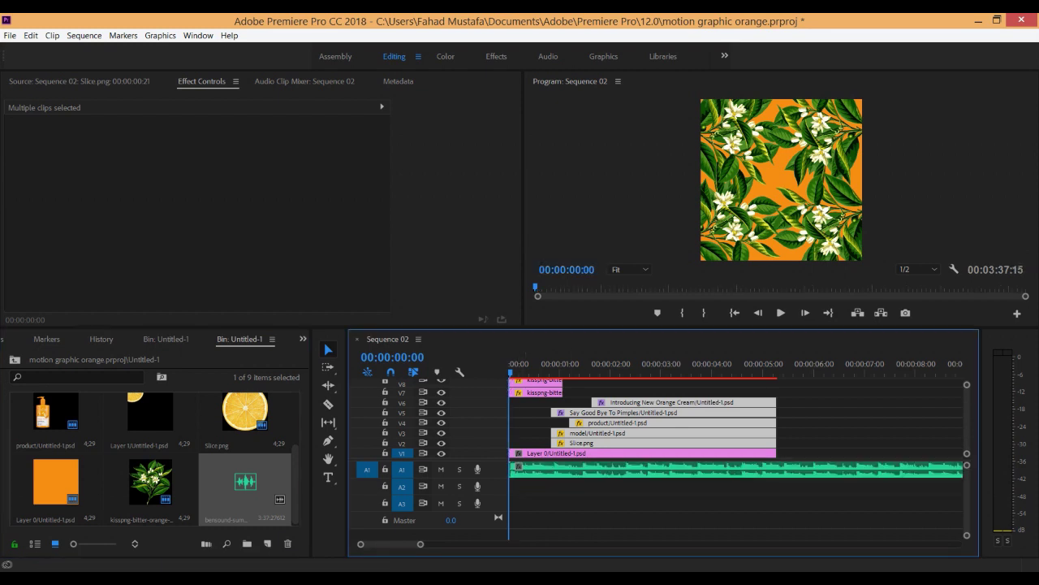
pyautogui.scroll(-10, 731, 455)
pyautogui.scroll(10, 731, 455)
pyautogui.press('=')
pyautogui.press('-')
pyautogui.press('-')
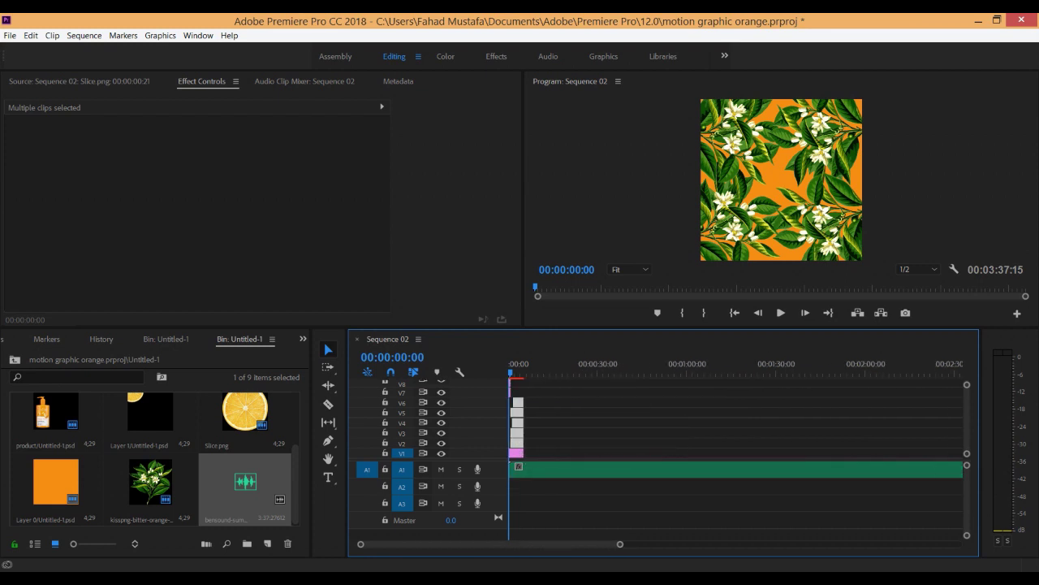
pyautogui.press('-')
# Trim the music to end with the video at about five seconds and play it.
pyautogui.moveTo(816, 468); pyautogui.dragTo(545, 468)
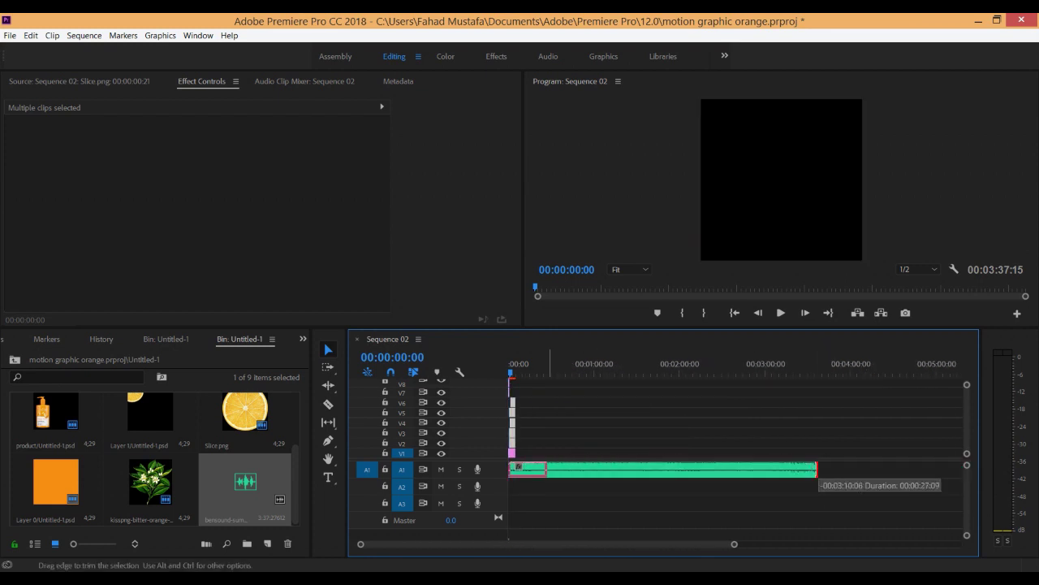
pyautogui.moveTo(816, 468); pyautogui.dragTo(516, 468)
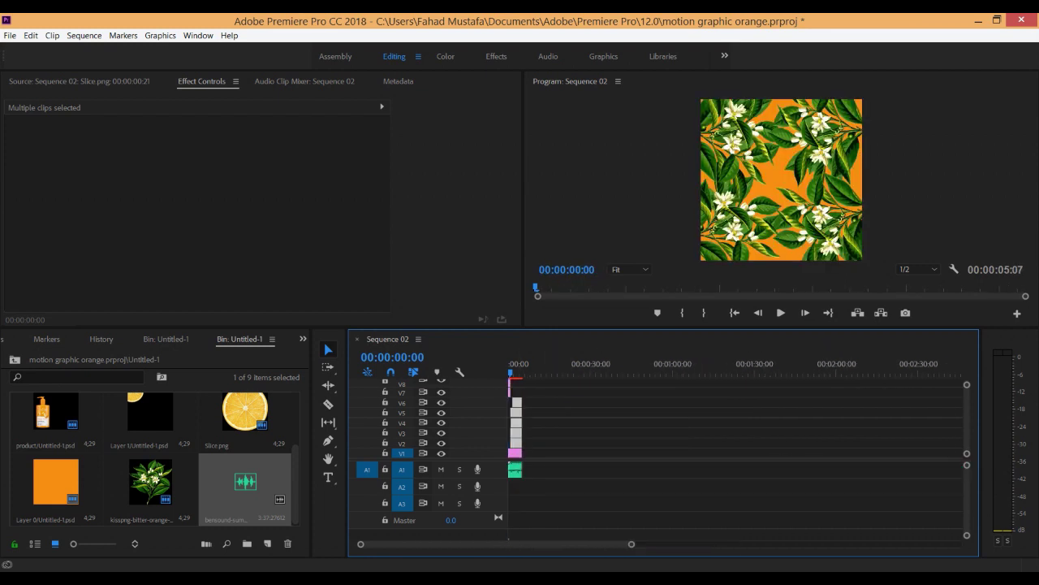
pyautogui.press('\\')
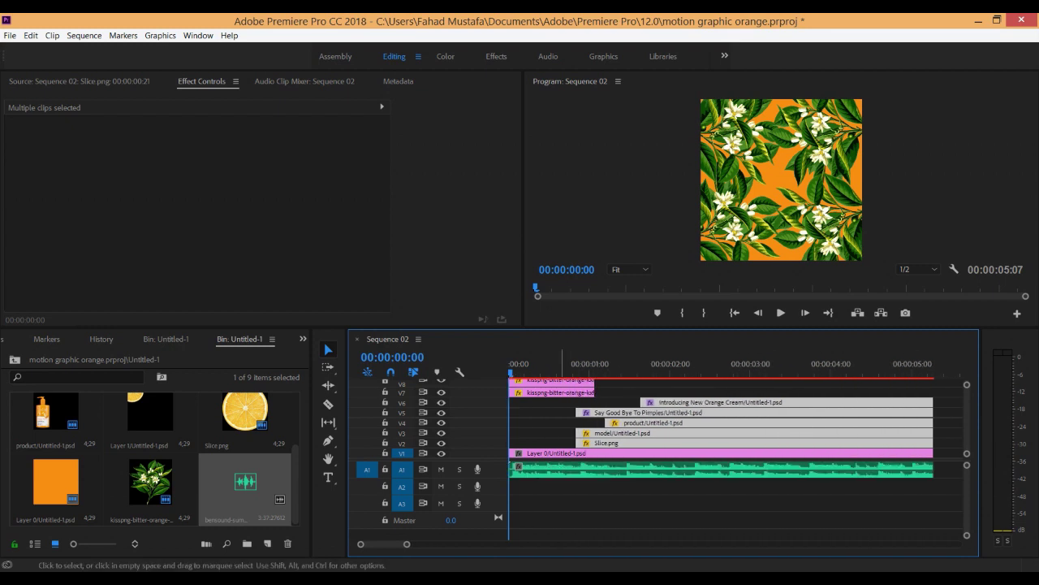
pyautogui.press('space')
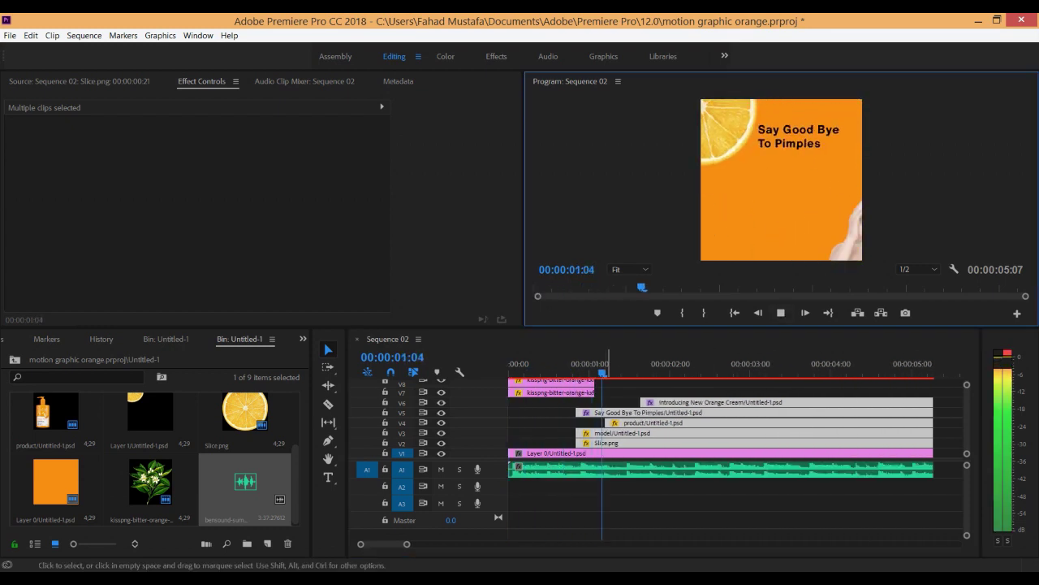
pyautogui.click(649, 468)
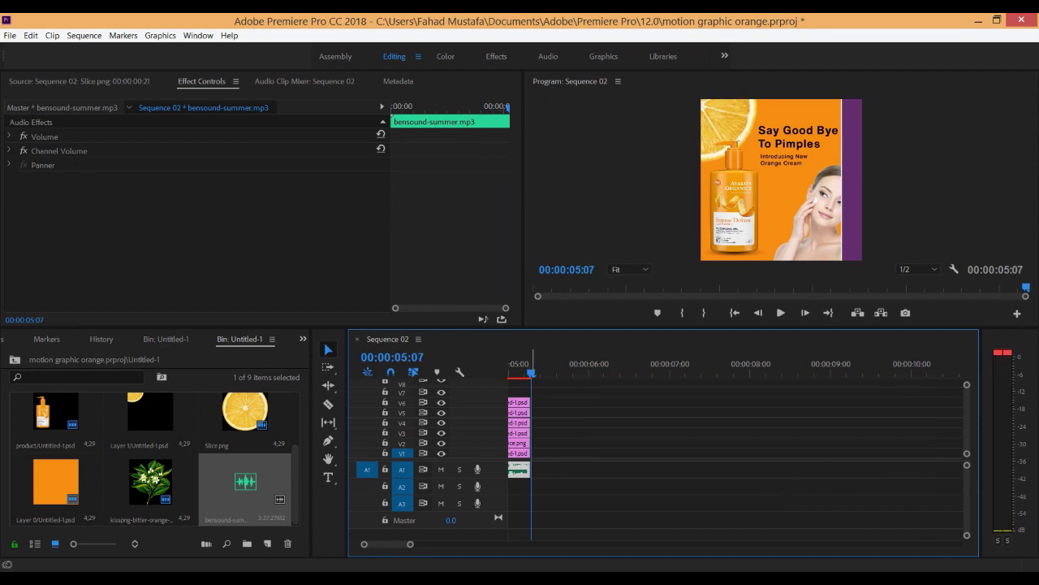
# In the Audio Clip Mixer, pull the Audio 1 fader down to about -17.1 dB during playback.
pyautogui.press('j')
pyautogui.press('j')
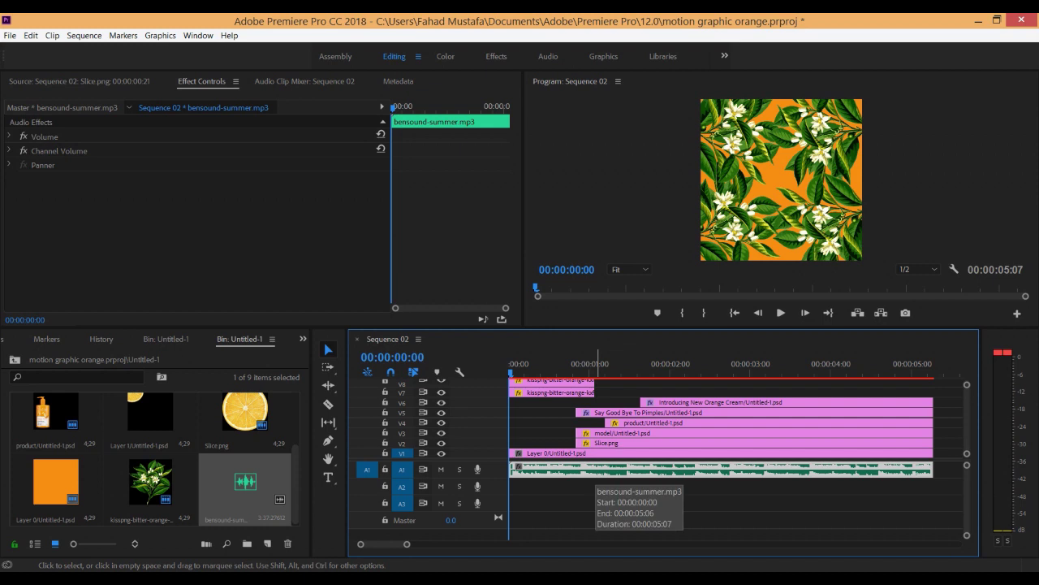
pyautogui.hotkey('shift', '6')
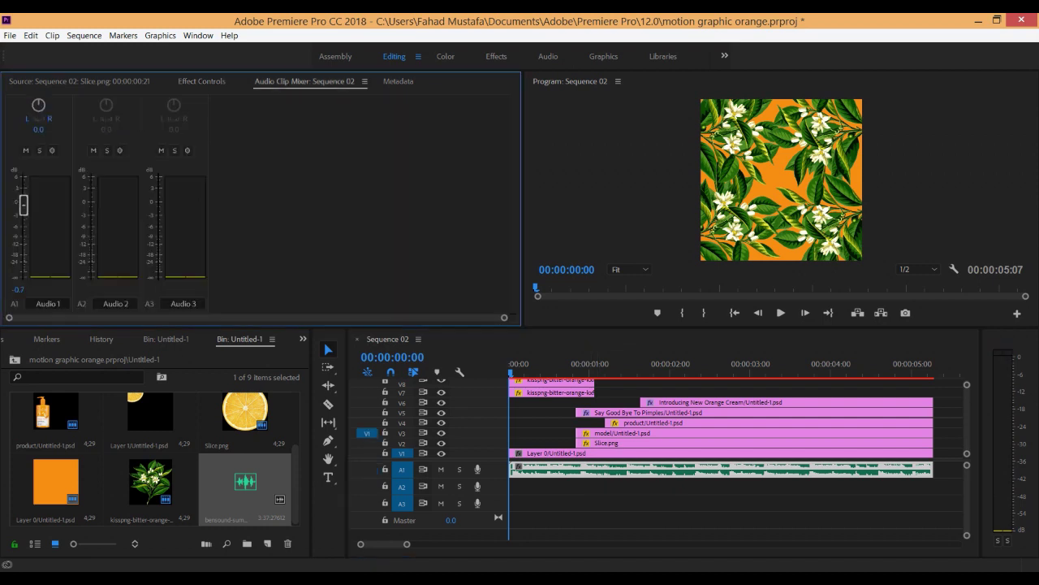
pyautogui.press('space')
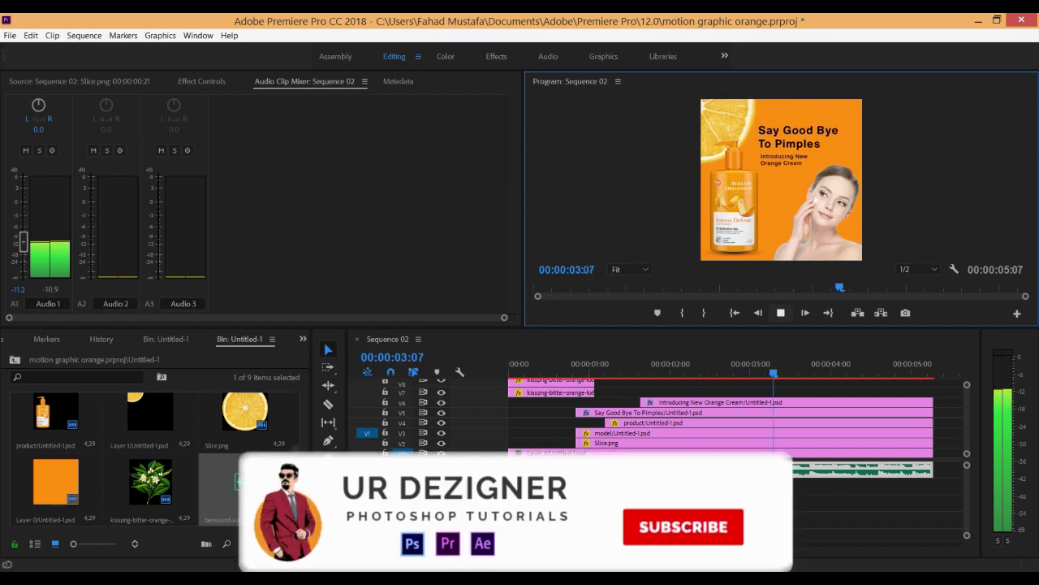
pyautogui.press('space')
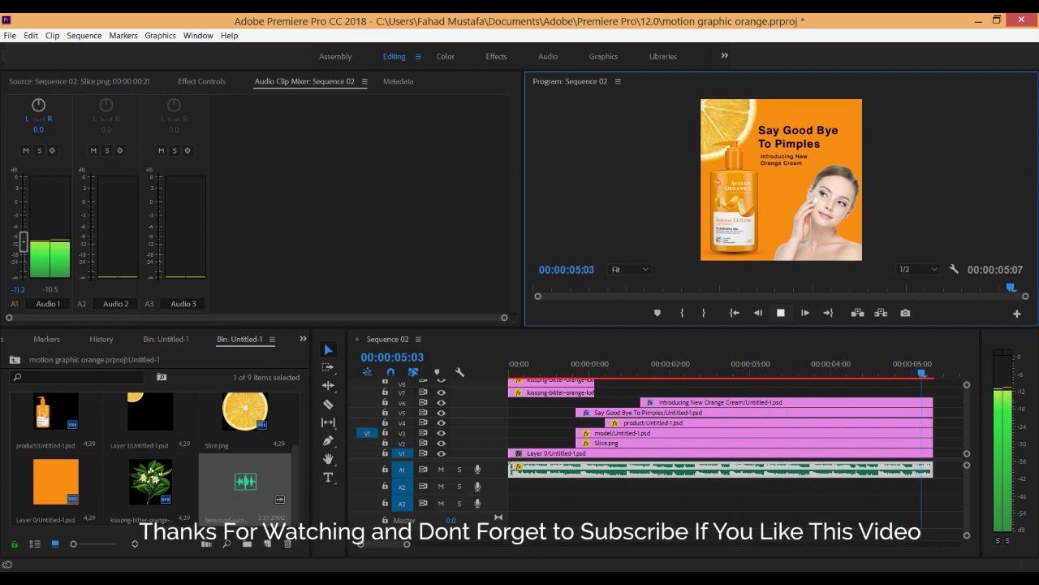
pyautogui.press('space')
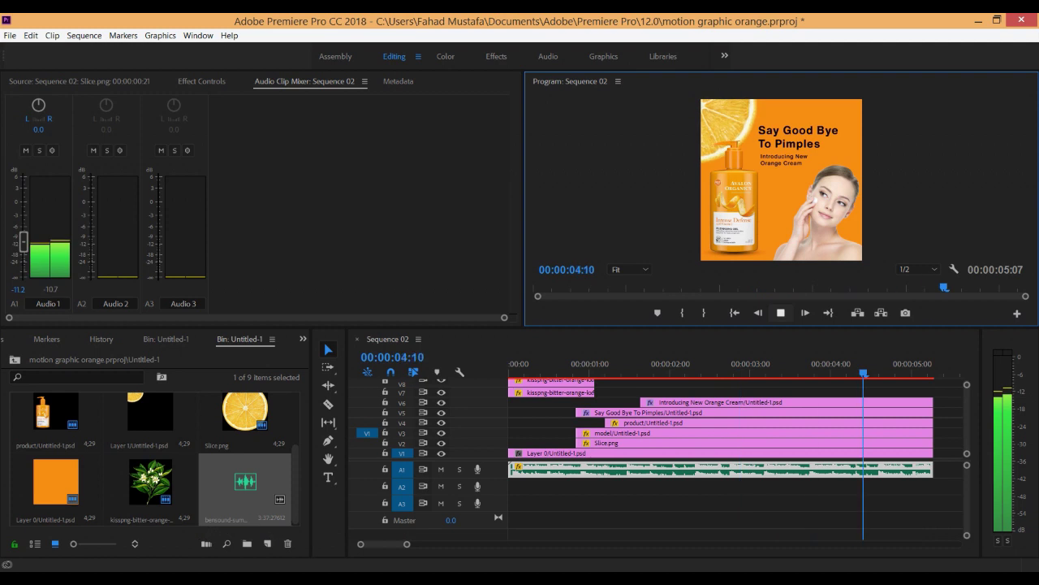
pyautogui.moveTo(23, 241); pyautogui.dragTo(24, 254)
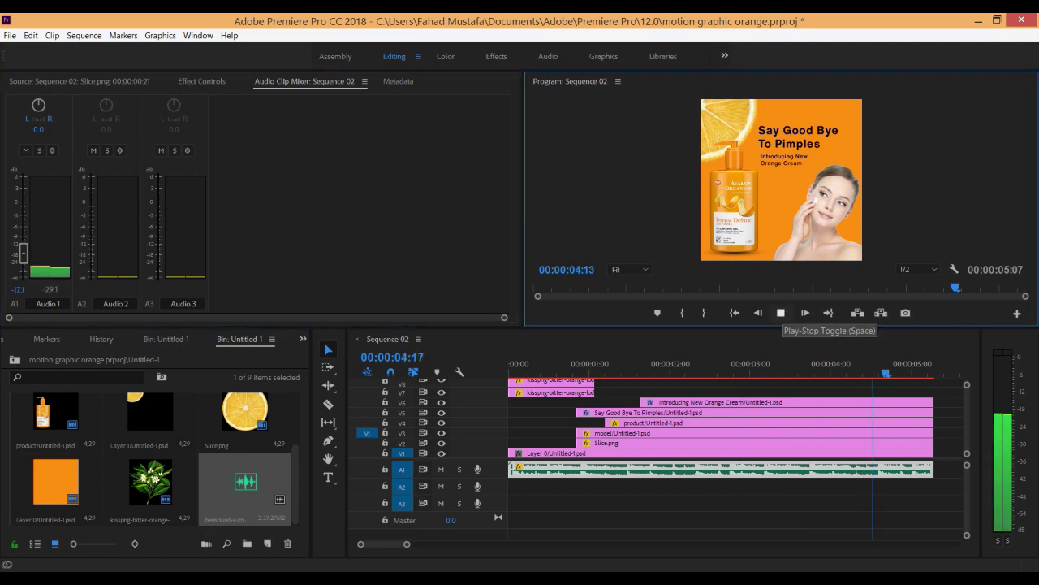